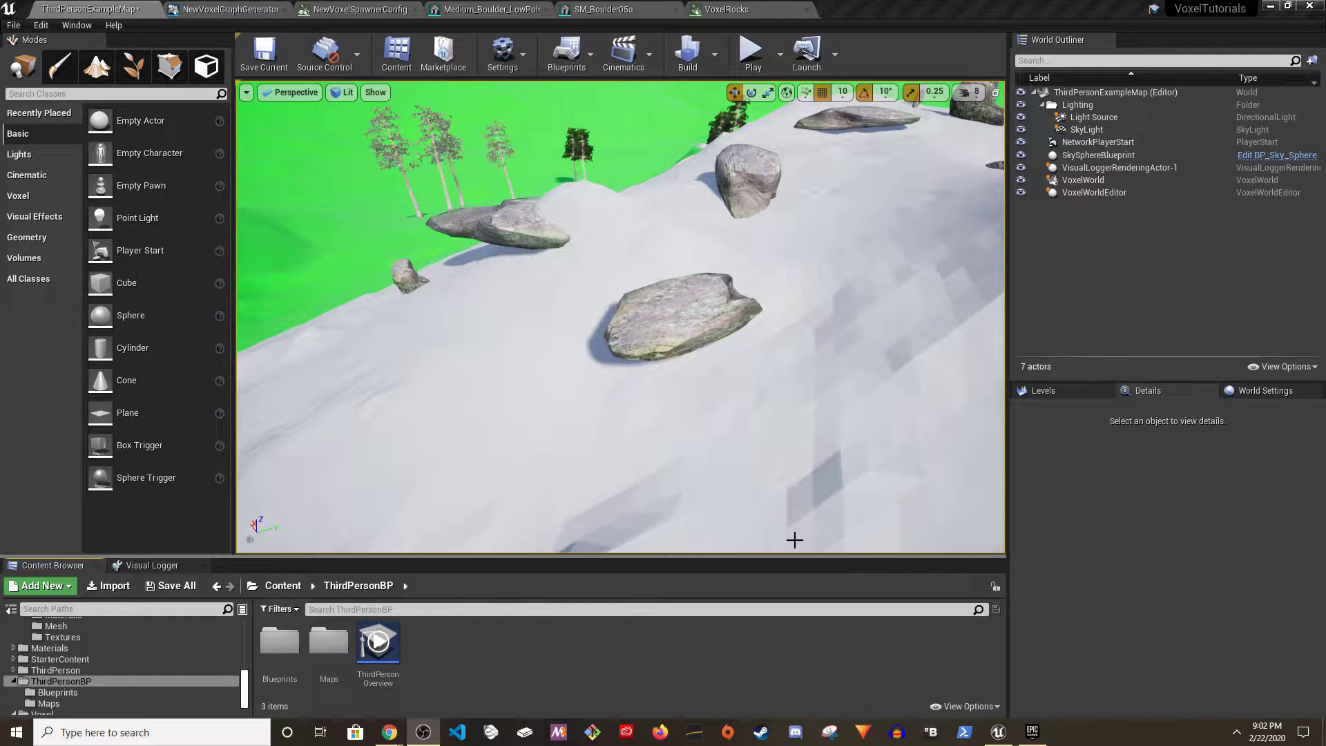
- Fly over the hill and lake shore, then inspect the height noise nodes in the voxel graph
right_drag(733, 507, 732, 506)
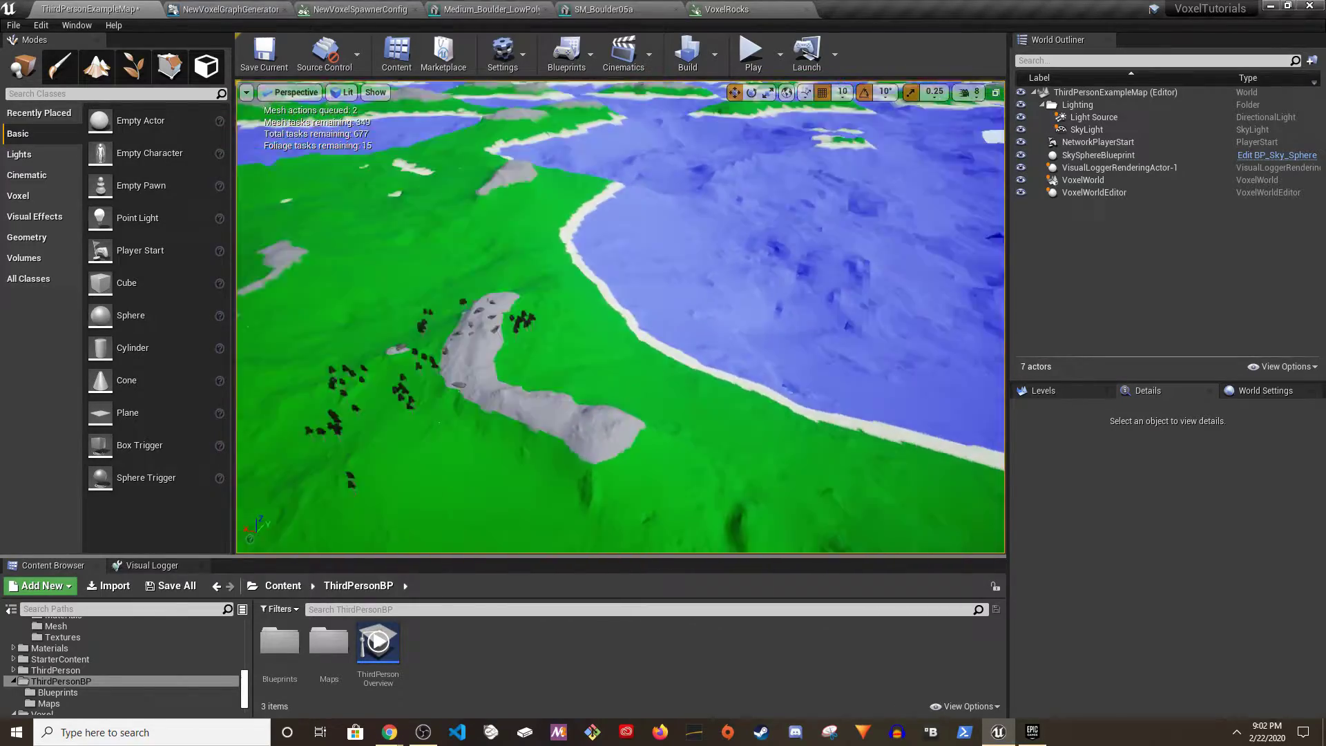
right_drag(432, 450, 431, 450)
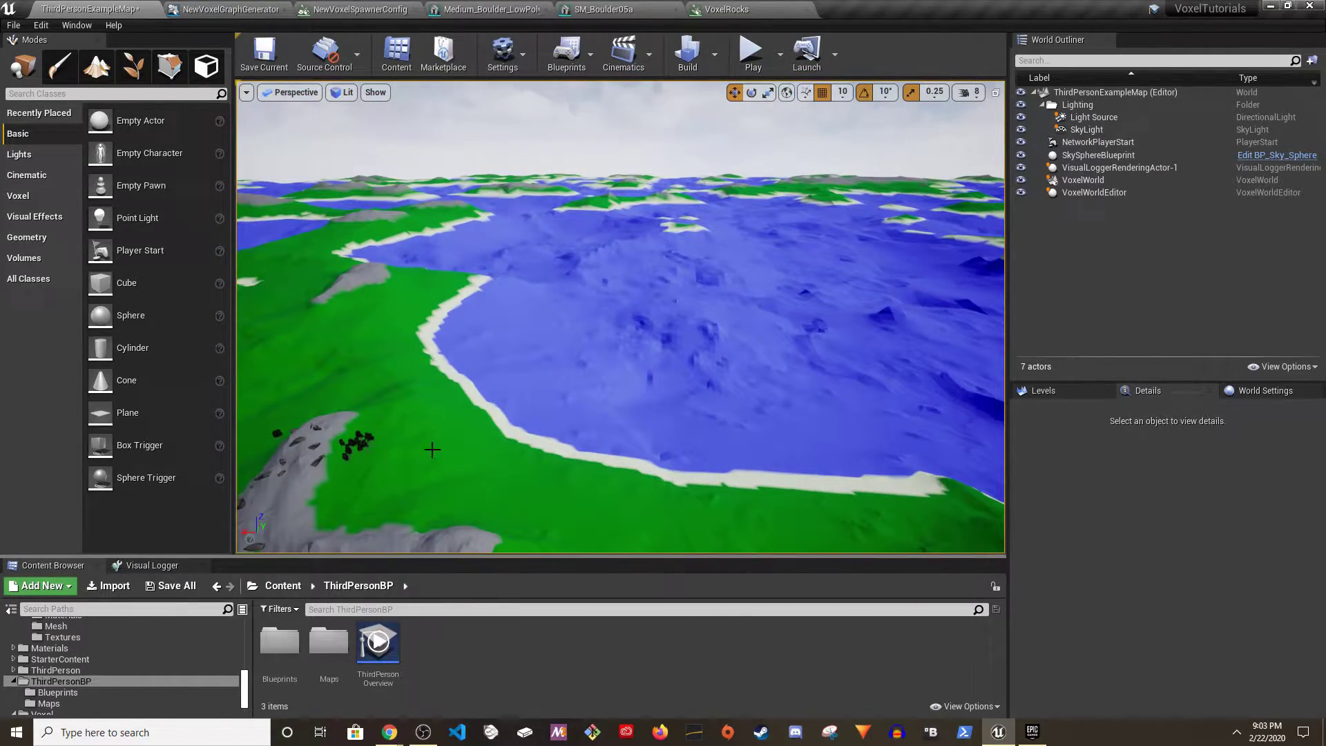
click(245, 8)
right_drag(393, 221, 394, 277)
scroll(393, 276, down, 1)
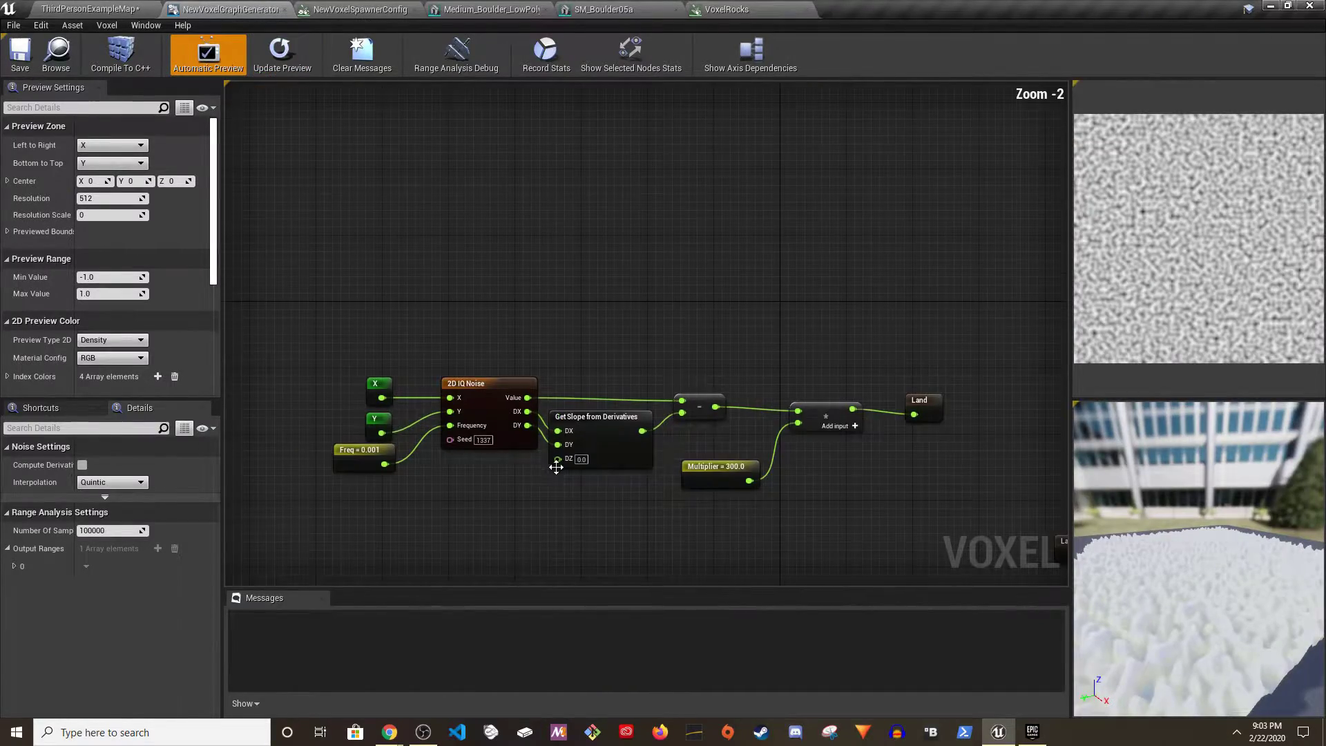
mouse_move(316, 350)
mouse_down()
mouse_move(607, 450)
mouse_move(957, 518)
mouse_up()
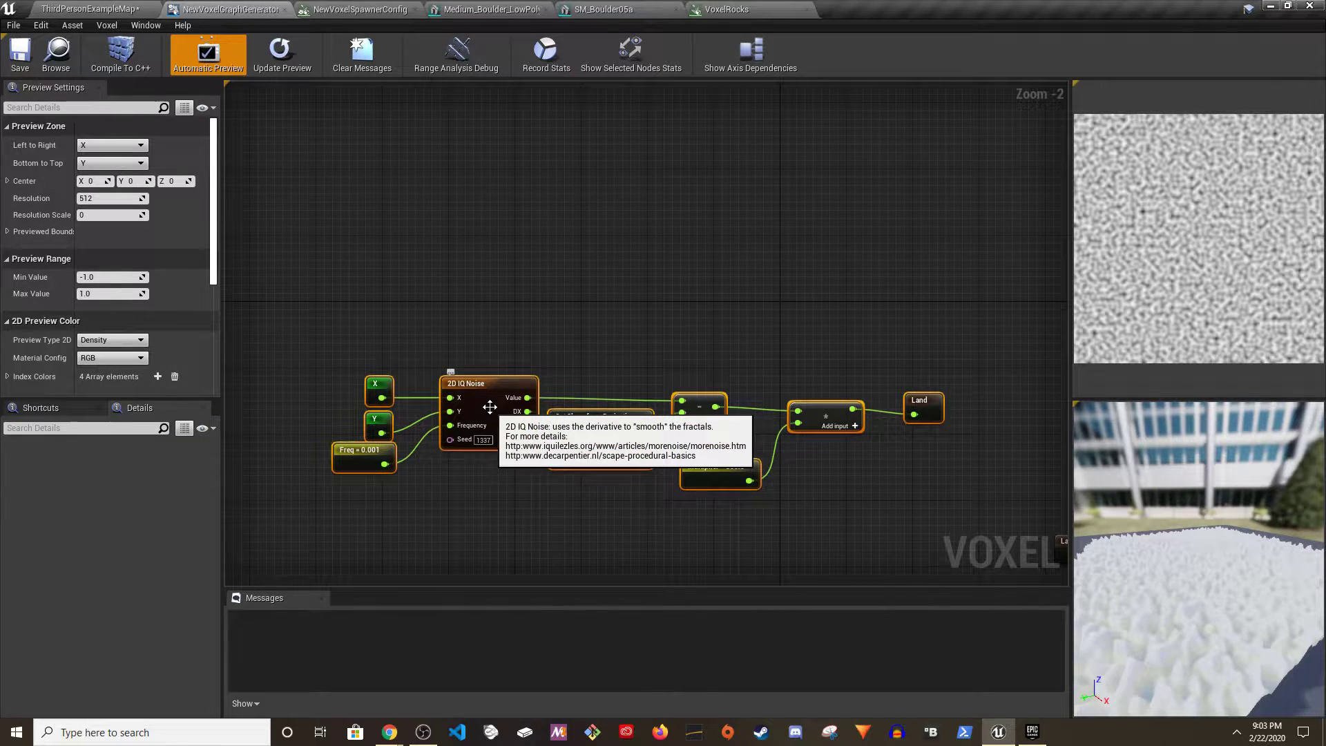
- Back in the level, fly over the rocky ridge and trees to ground level, then bring up the Epic Games library
click(90, 9)
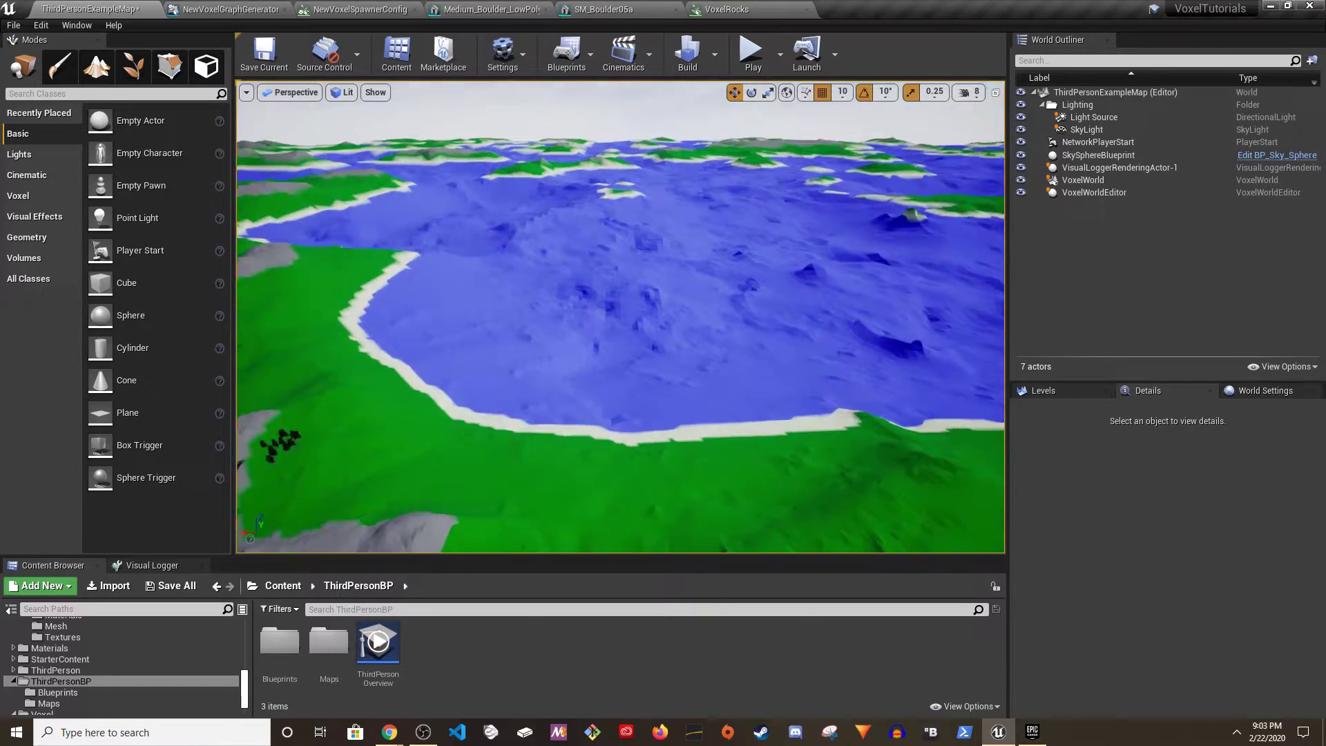
drag(727, 360, 690, 331)
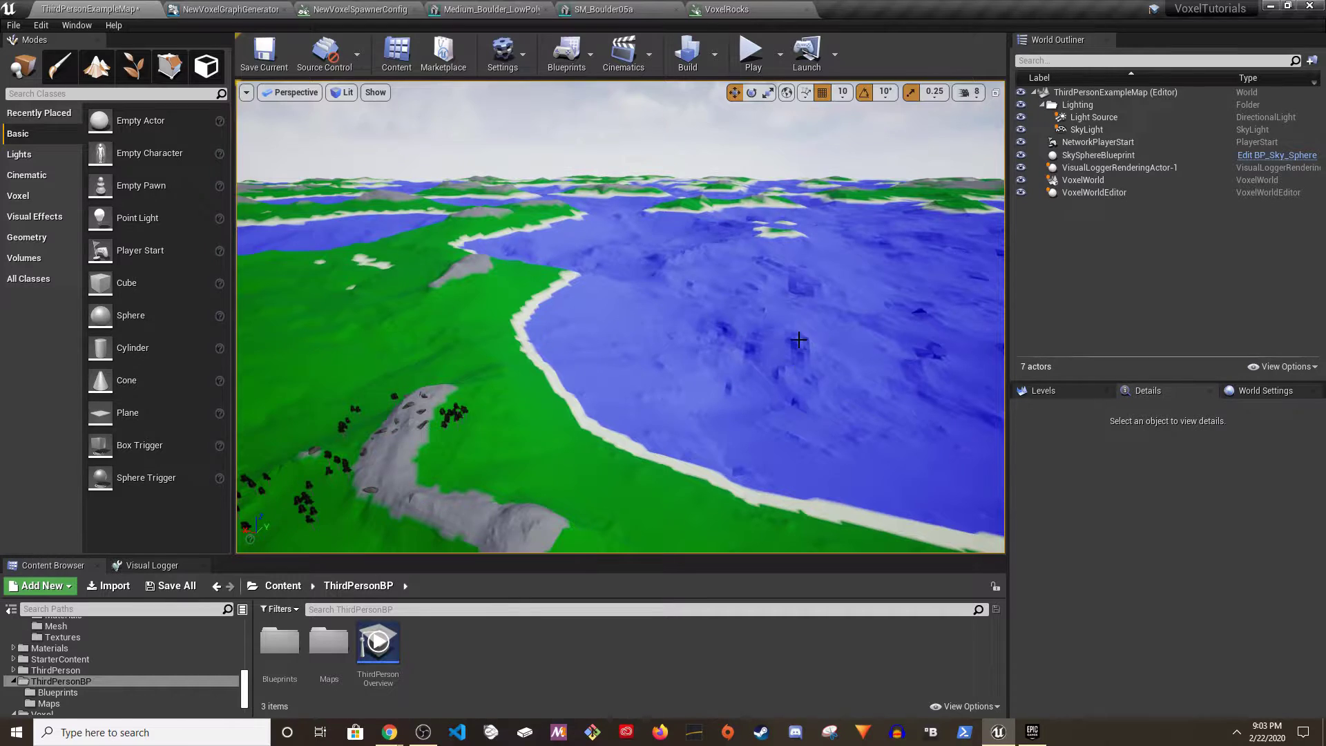
mouse_move(798, 339)
mouse_down()
mouse_move(689, 367)
mouse_move(479, 334)
mouse_move(563, 244)
mouse_move(697, 262)
mouse_up()
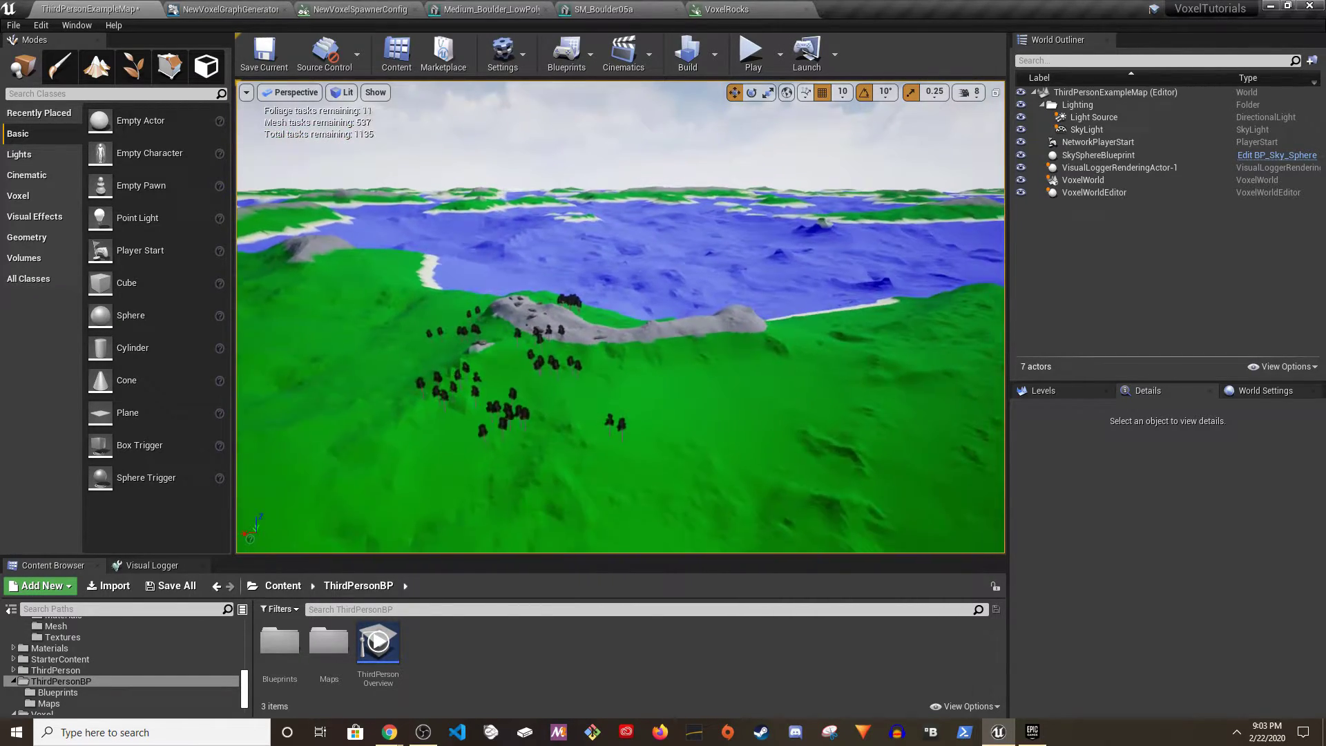
mouse_move(611, 406)
mouse_down()
mouse_move(612, 359)
mouse_move(525, 331)
mouse_up()
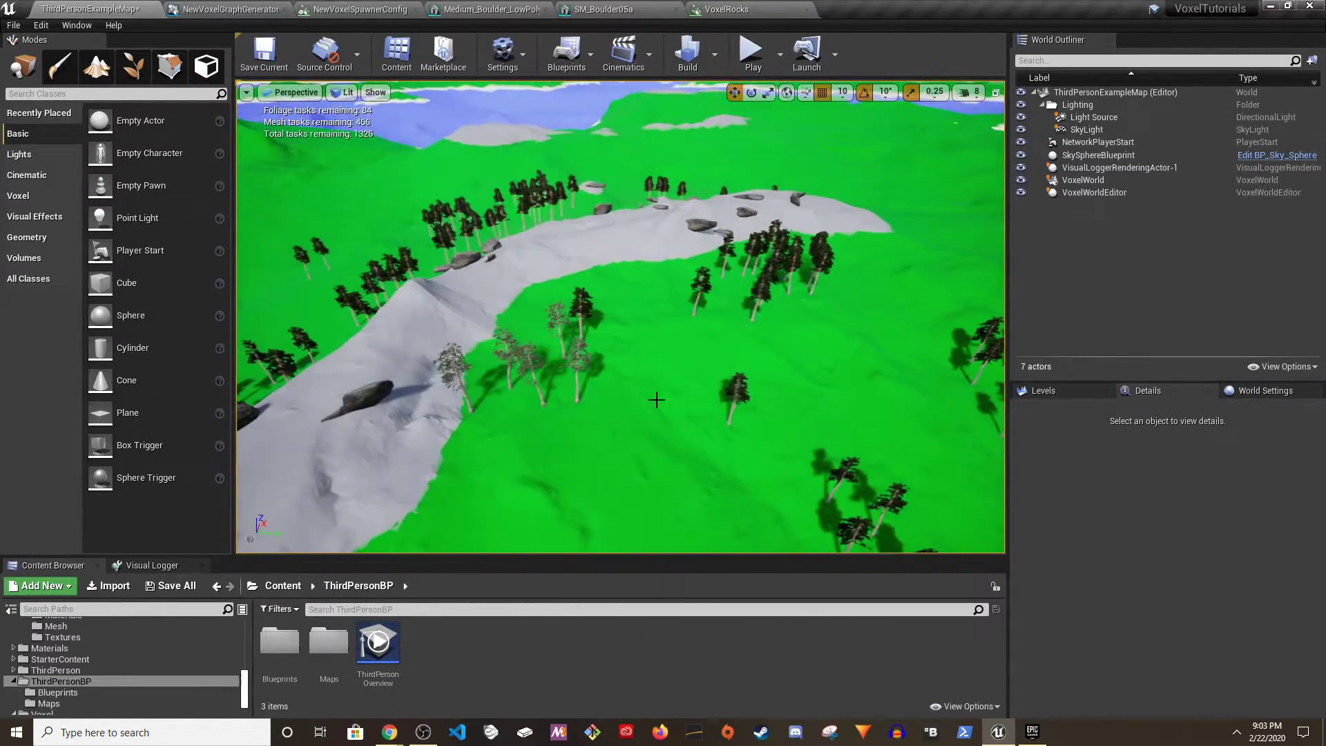
drag(620, 317, 620, 221)
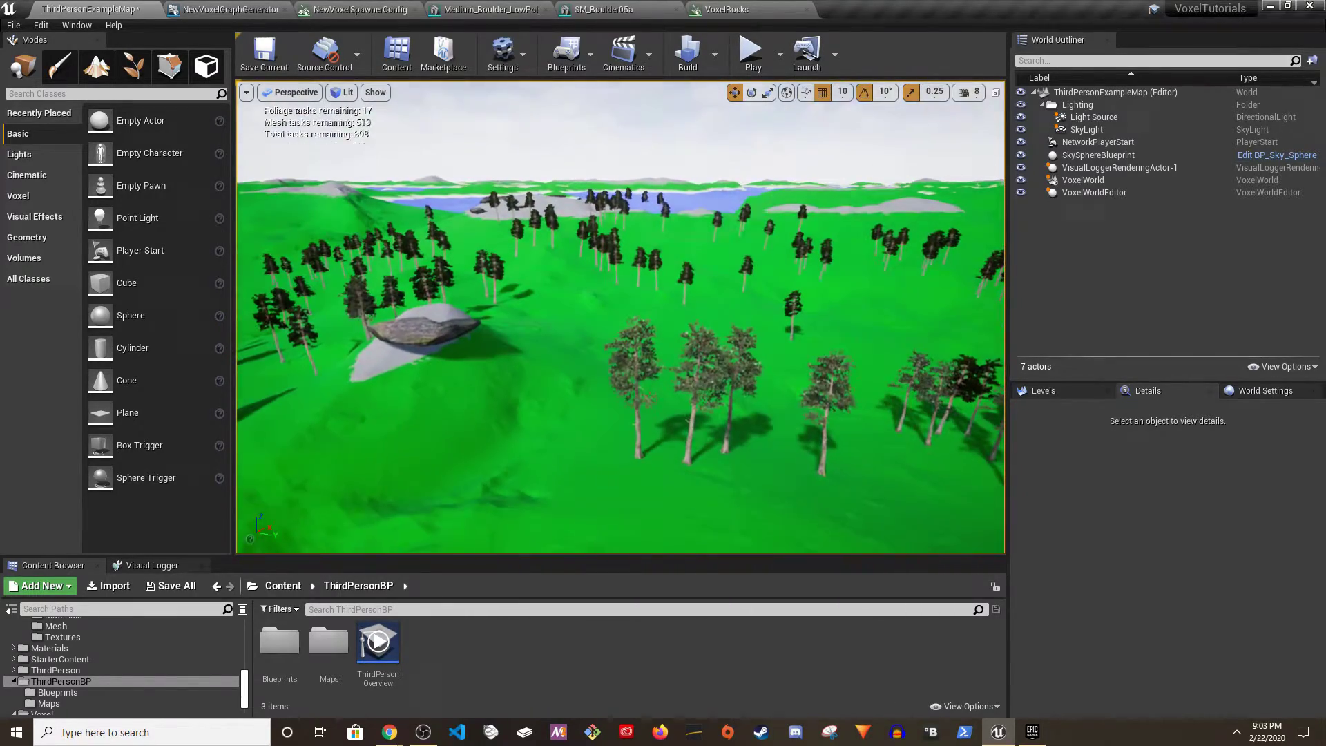
click(1023, 729)
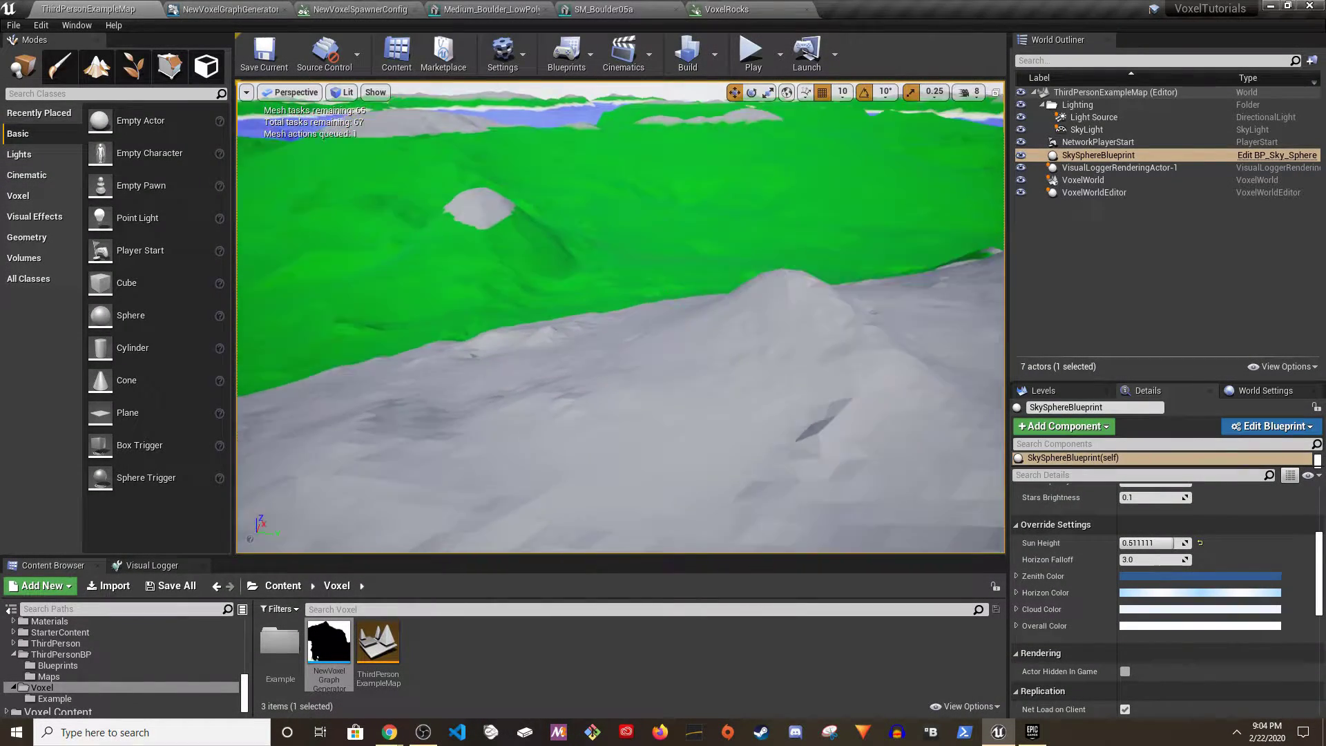
double_click(328, 646)
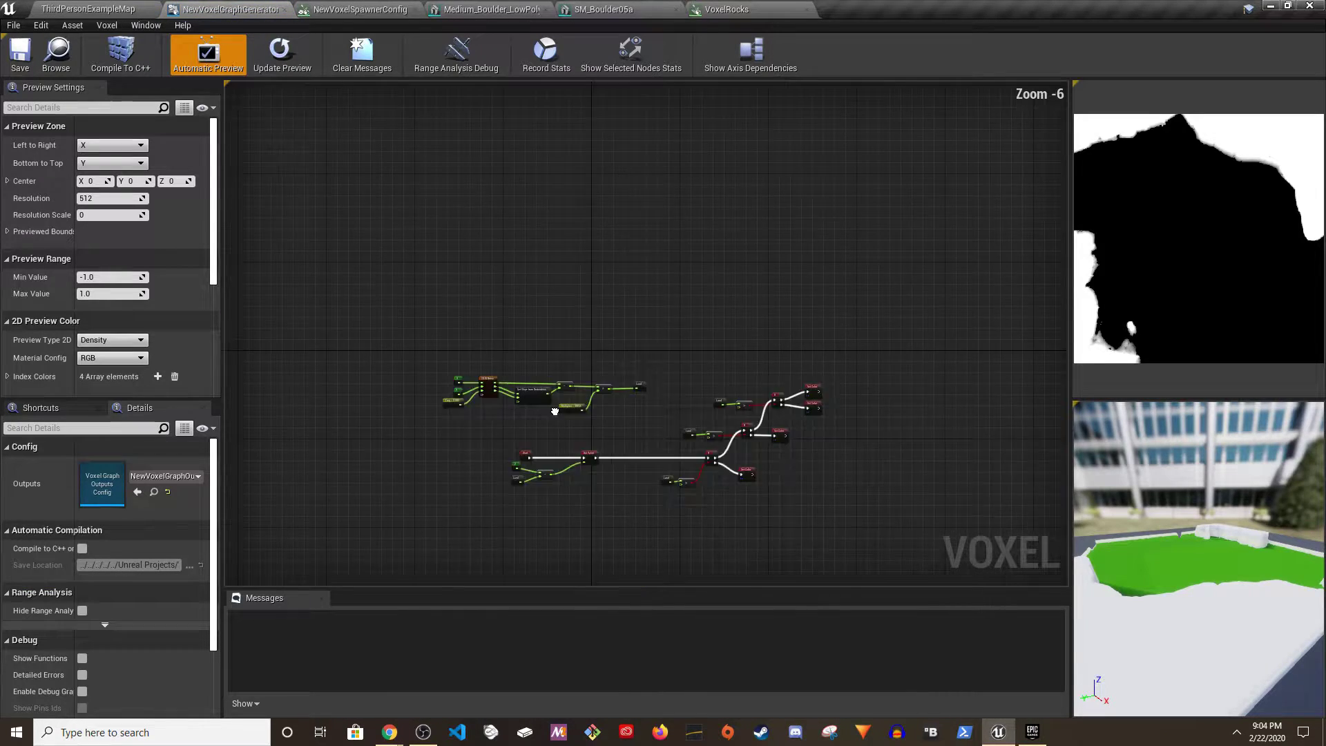
scroll(554, 411, up, 2)
scroll(435, 412, up, 2)
scroll(439, 411, down, 1)
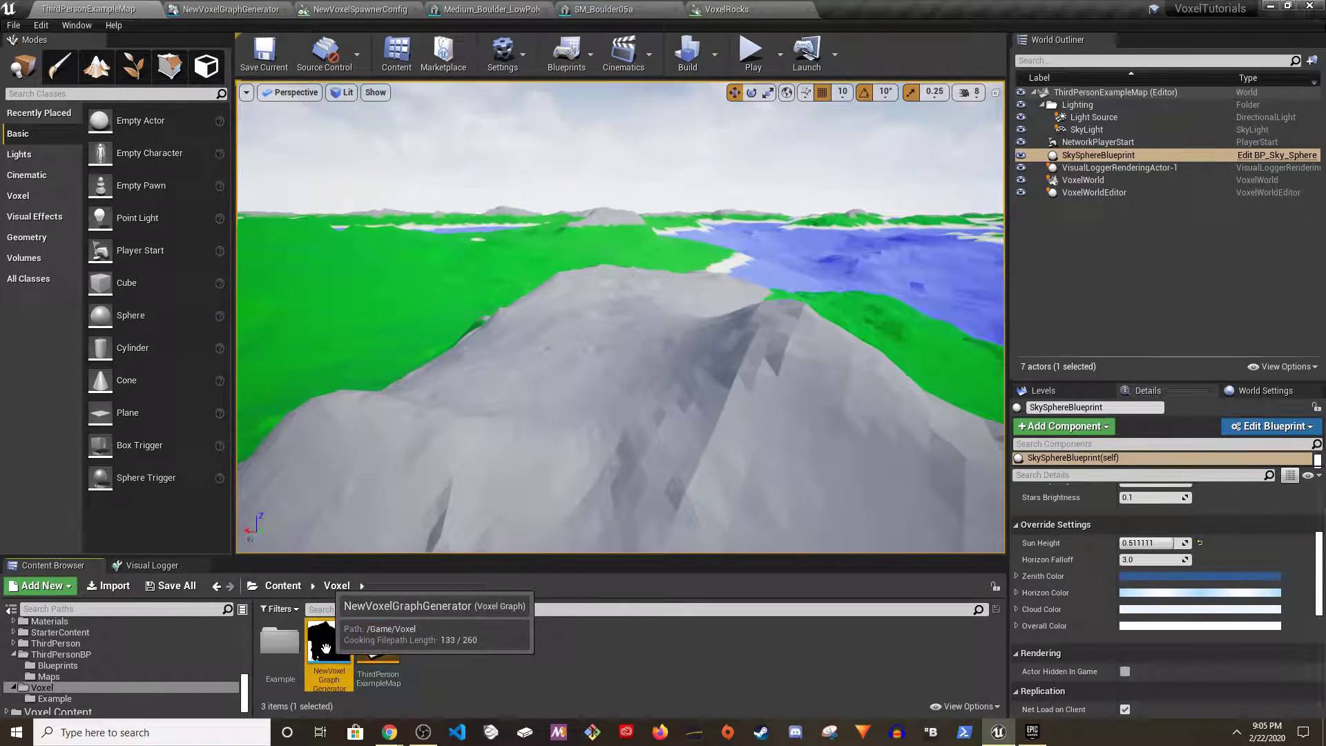
double_click(328, 646)
scroll(508, 430, down, 3)
scroll(470, 405, up, 1)
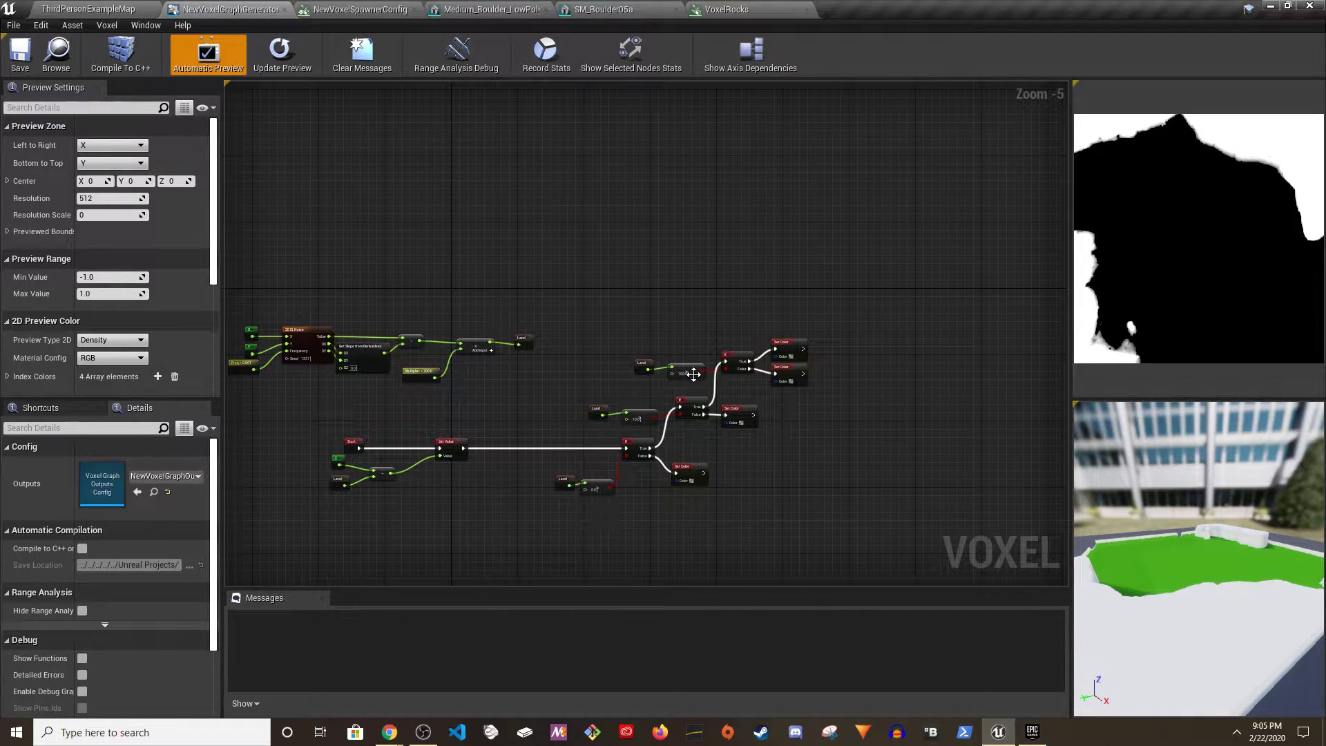
click(113, 7)
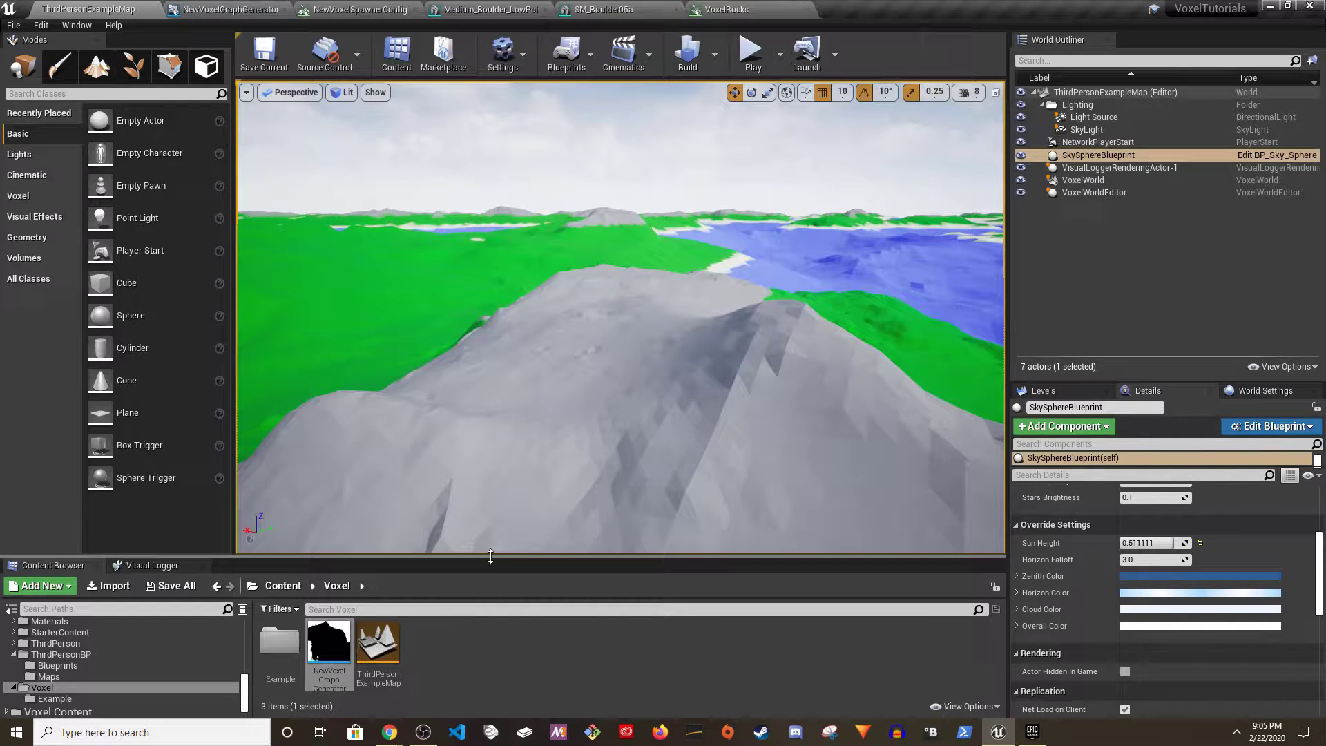
- Create a new Voxel Spawner Config asset in the Voxel folder with its default name
drag(486, 508, 487, 474)
right_click(447, 568)
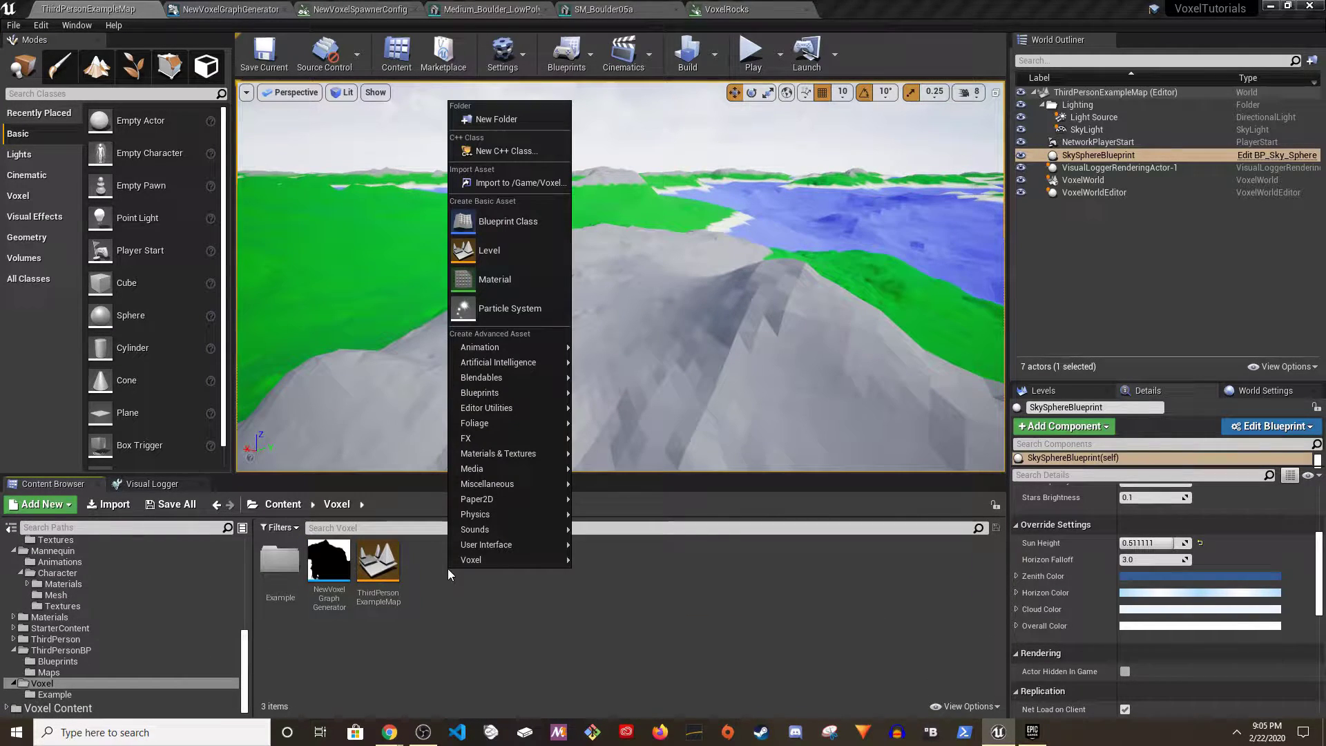
click(656, 645)
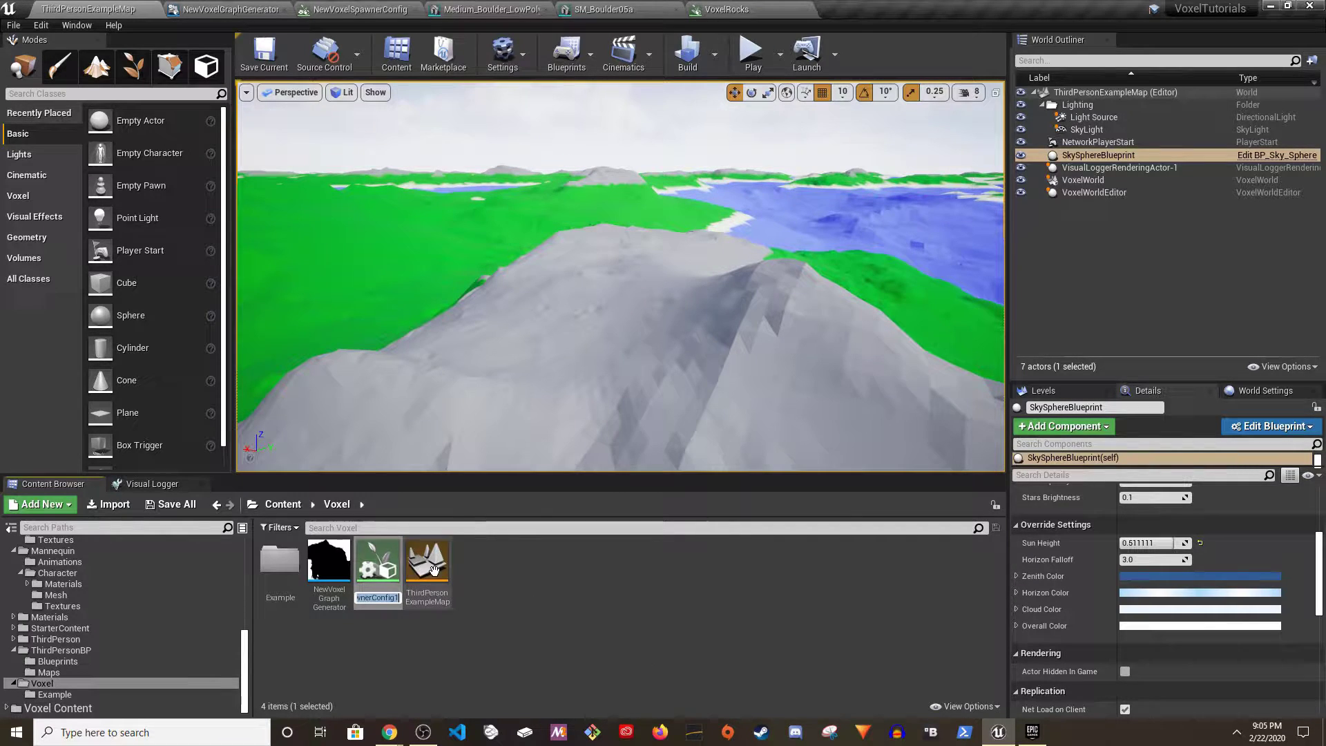
key(Return)
- Add a Voxel Graph Outputs Config and a Voxel Mesh Spawner asset alongside it
right_click(517, 566)
mouse_move(578, 556)
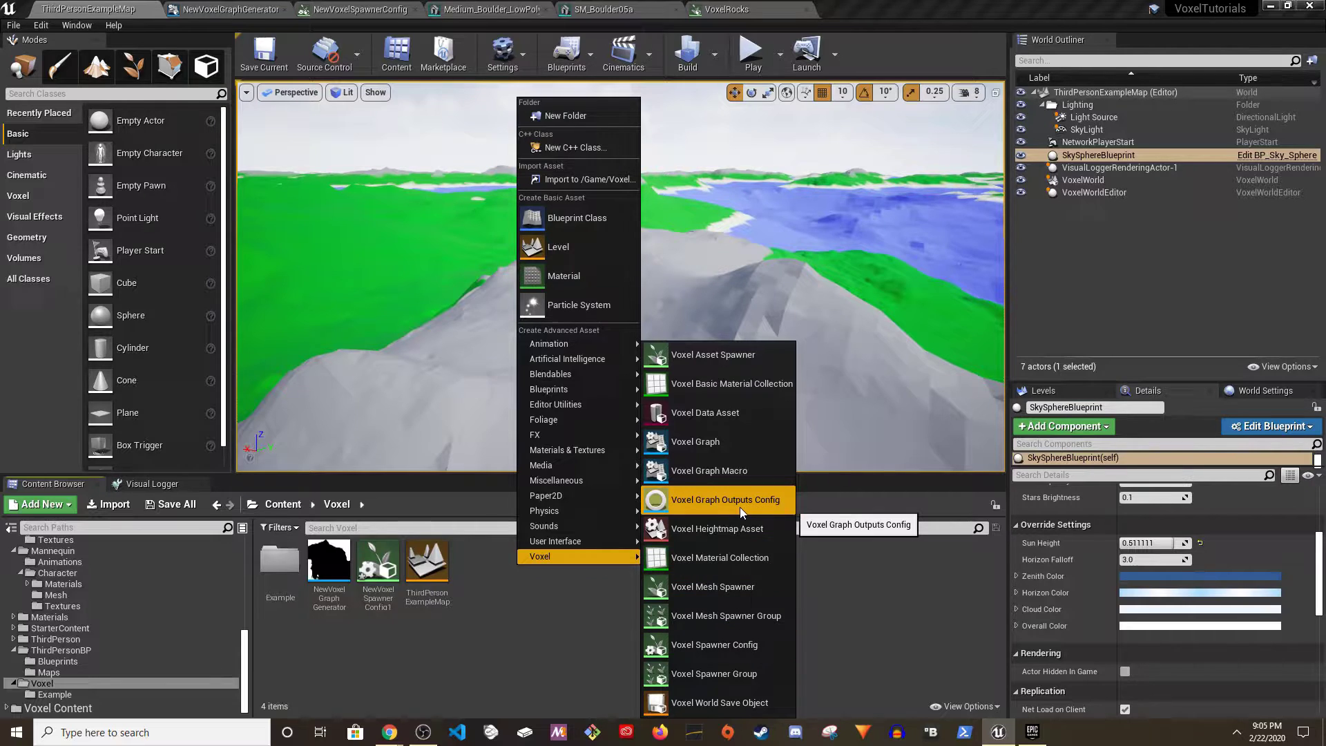
click(739, 507)
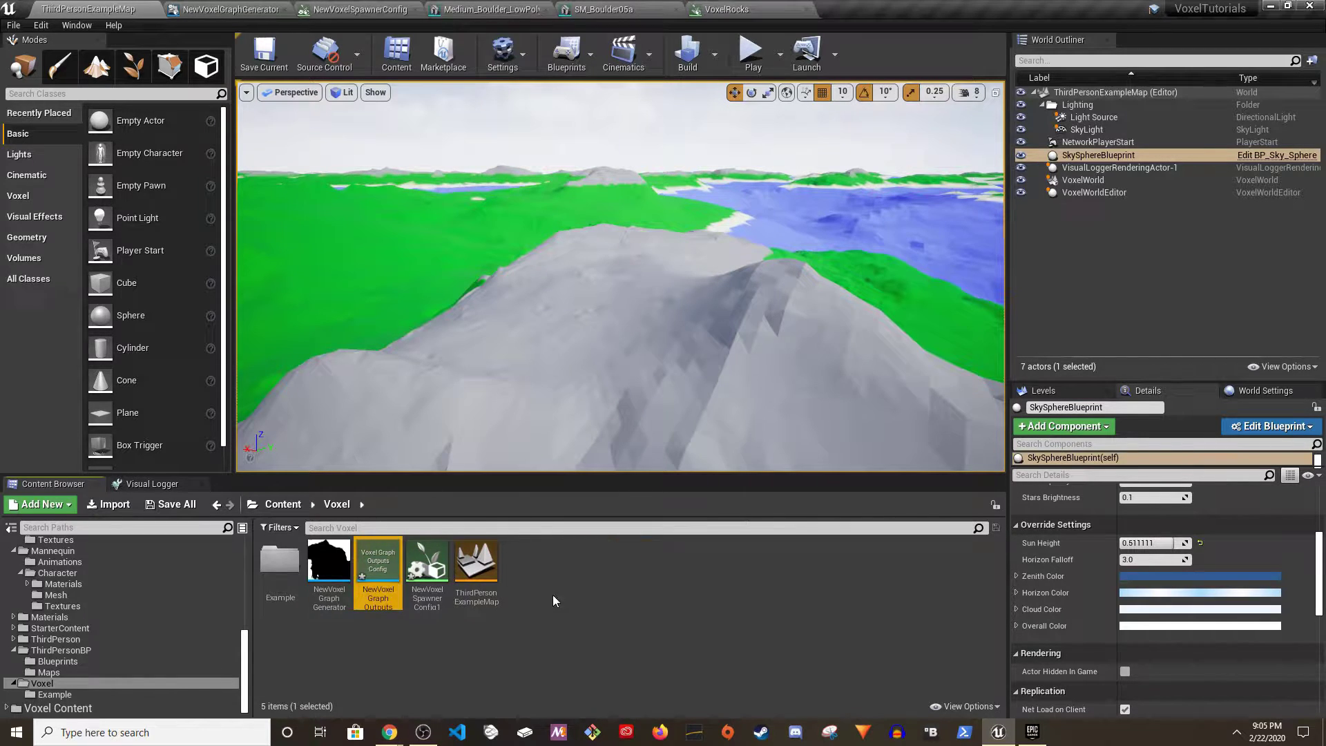
right_click(537, 566)
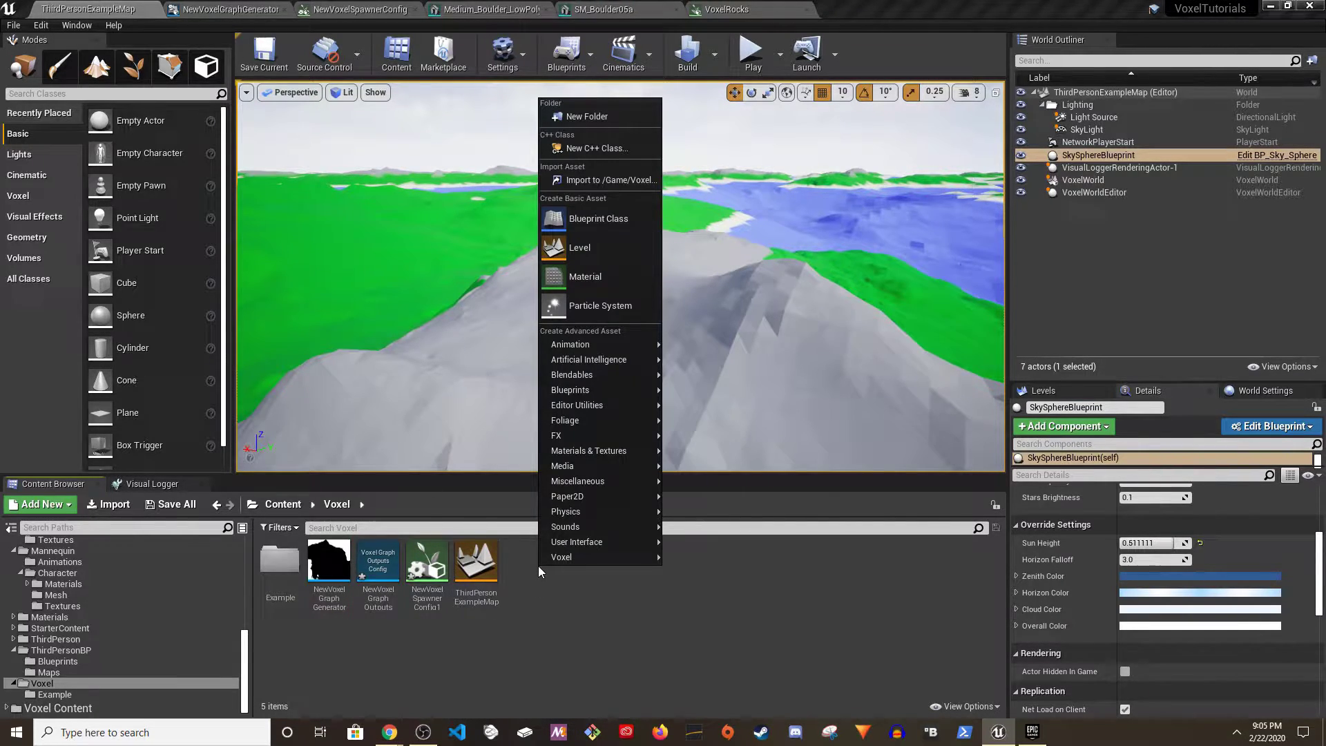
mouse_move(599, 557)
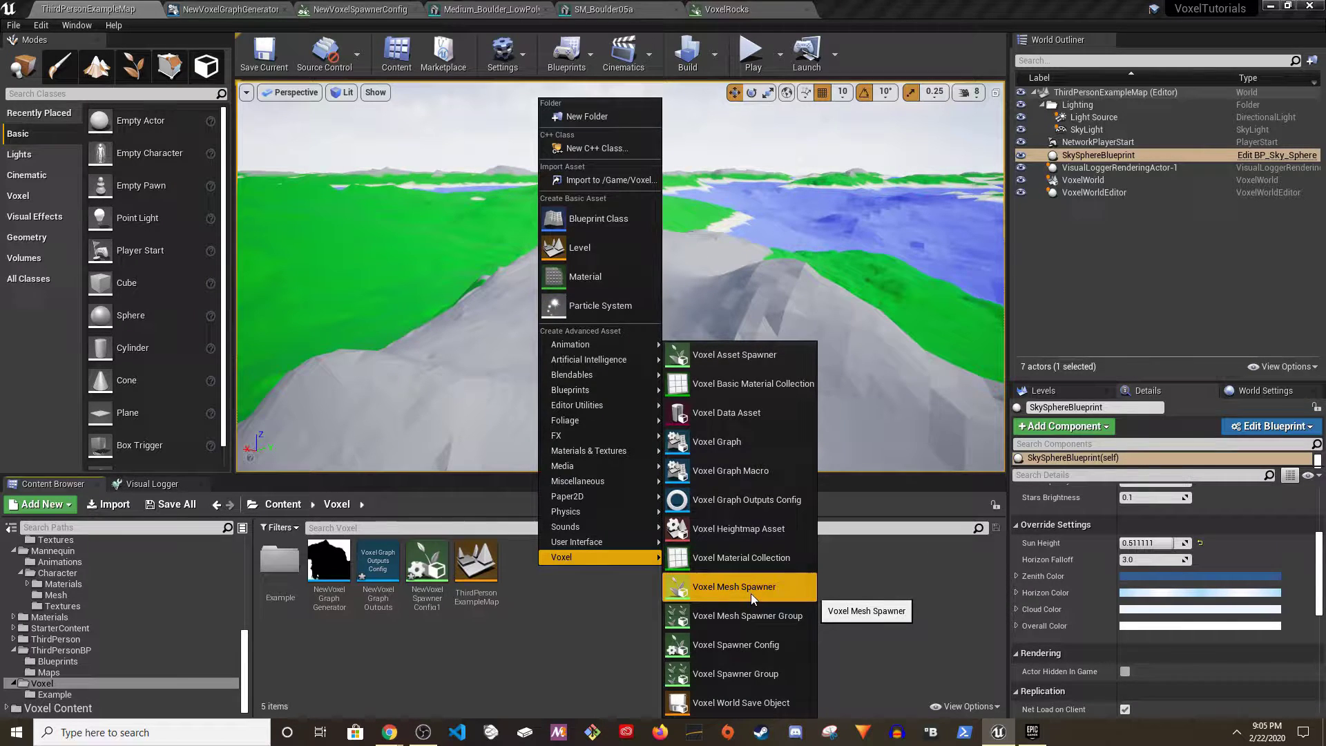
click(751, 590)
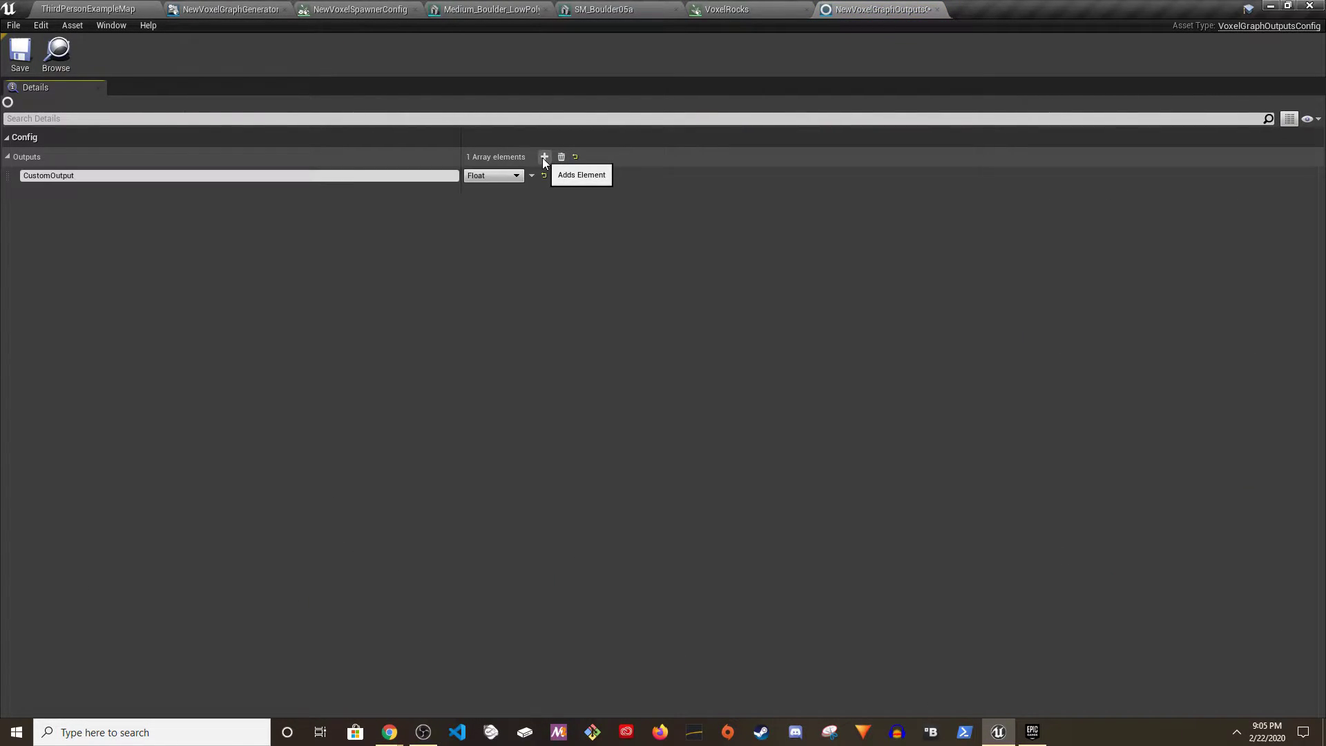
click(543, 158)
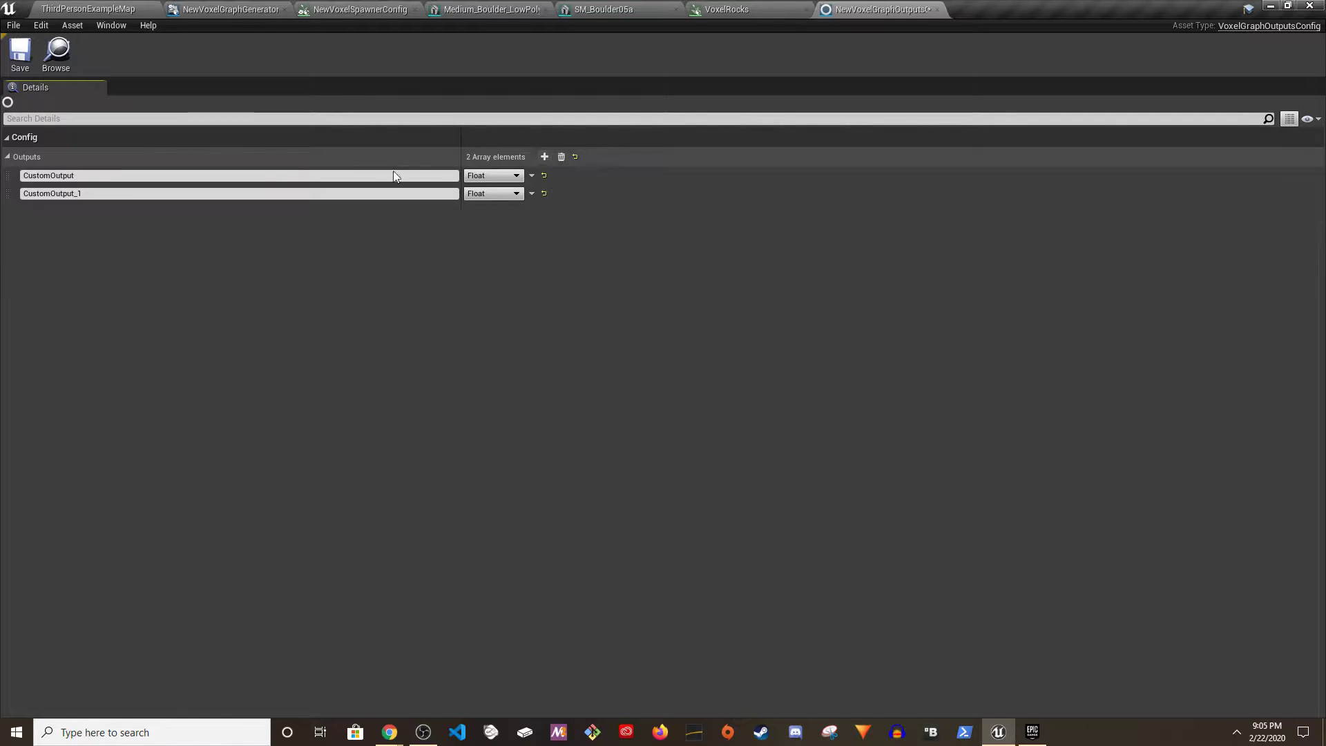
- Add three float outputs to NewVoxelGraphOutputsConfig, named Height, TreeDensity and RockDensity
click(165, 176)
text(Height)
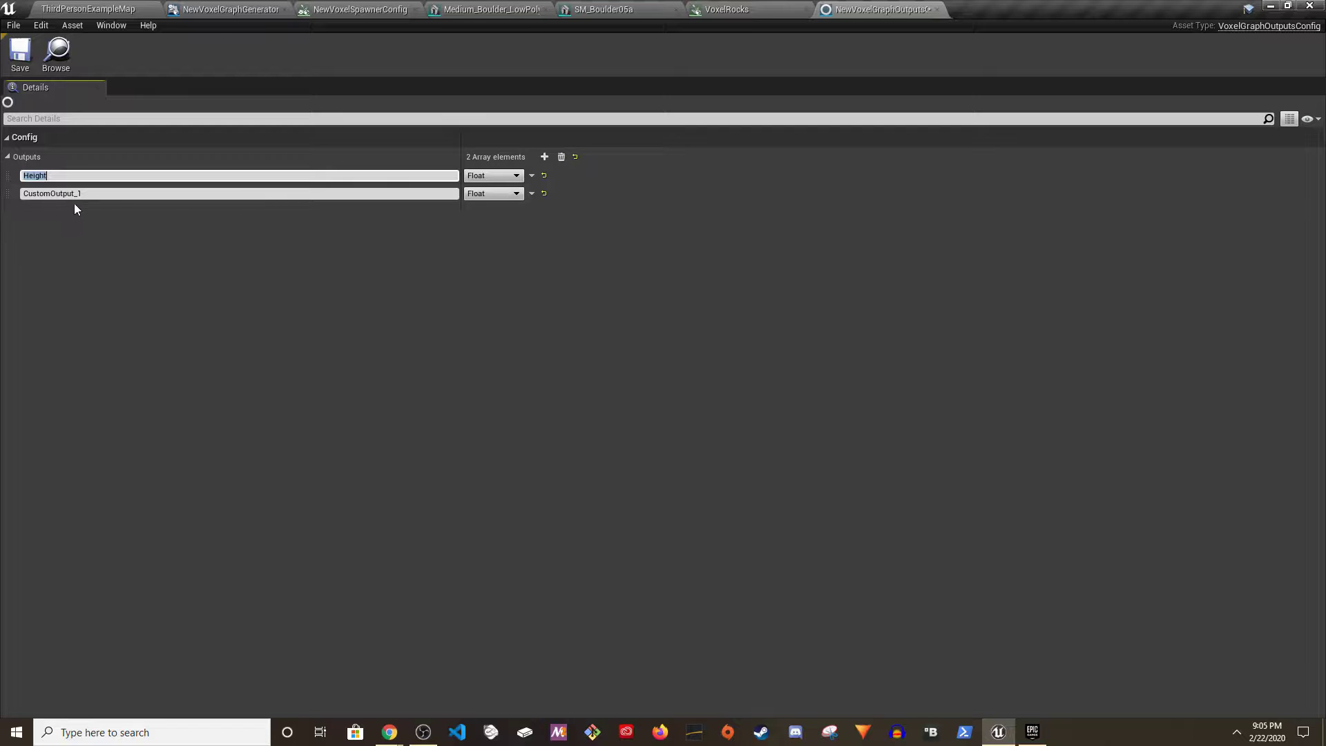
click(131, 193)
text(TreeDensity)
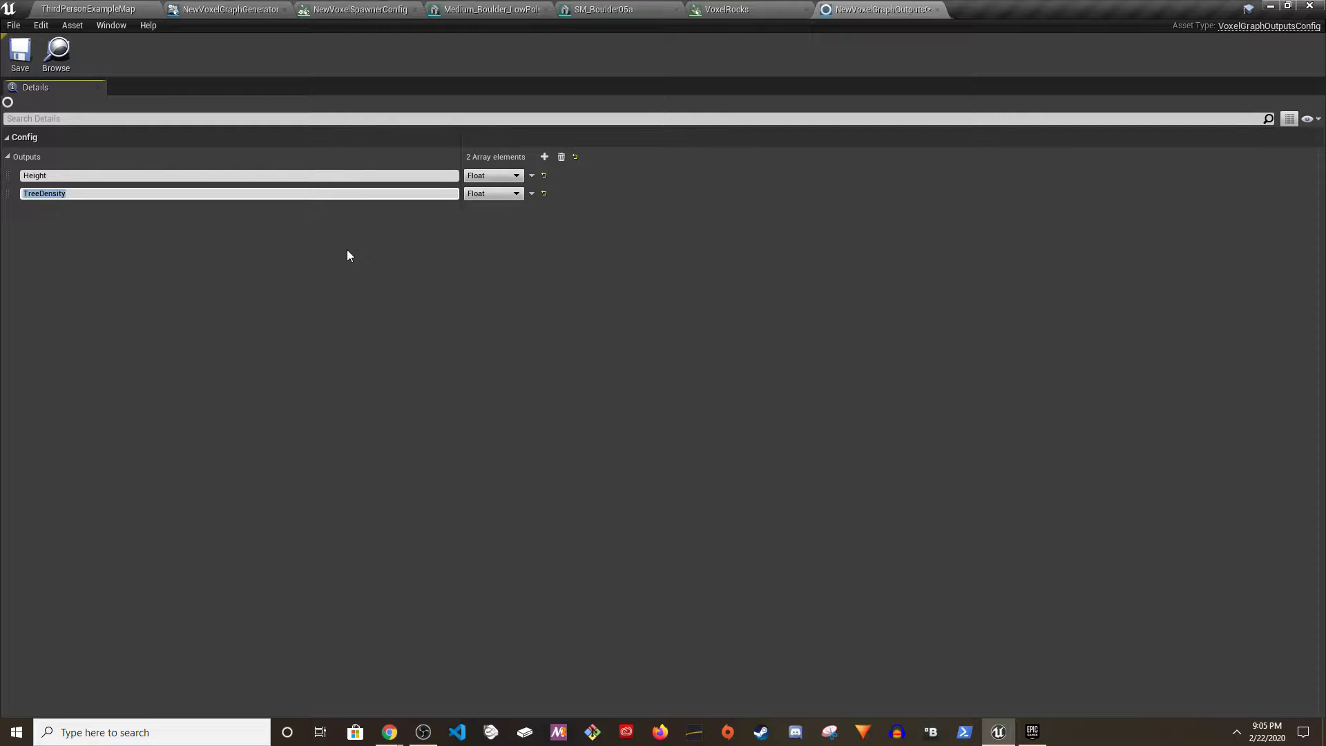
click(544, 157)
click(94, 212)
text(RockDensity)
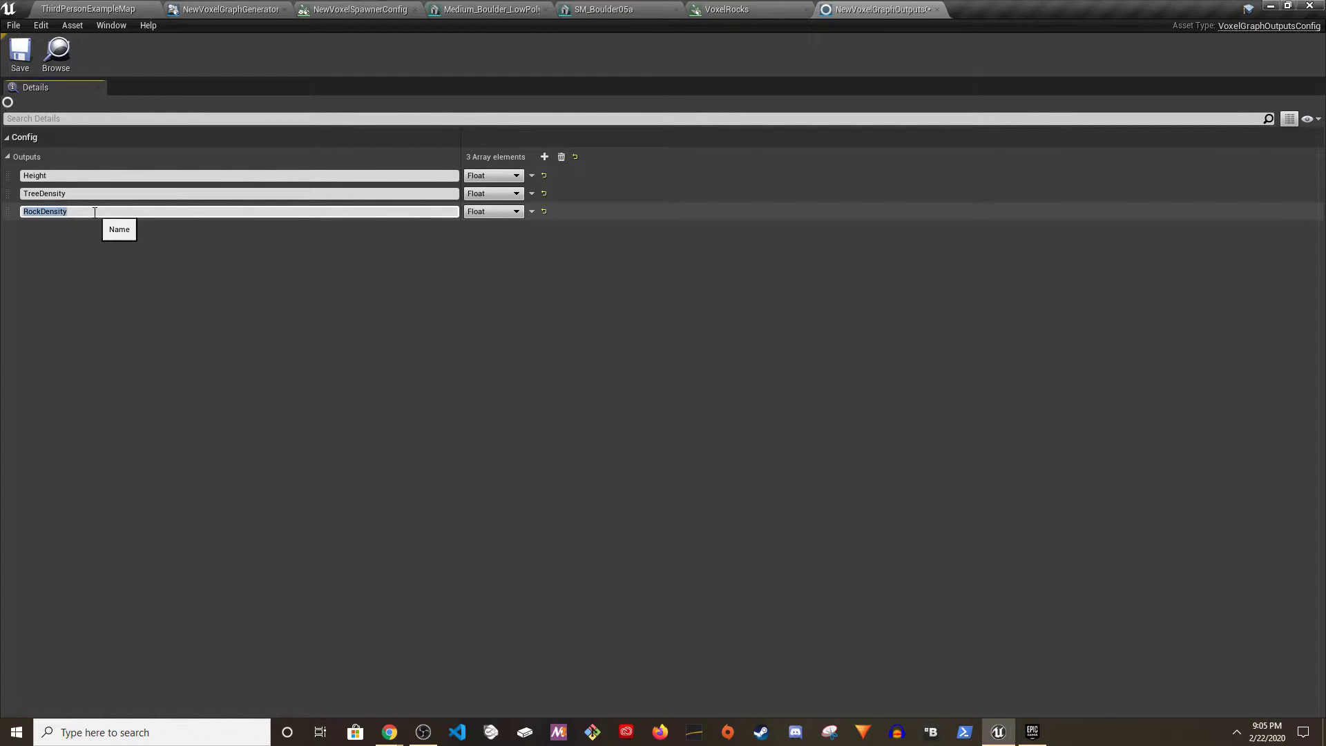
key(Return)
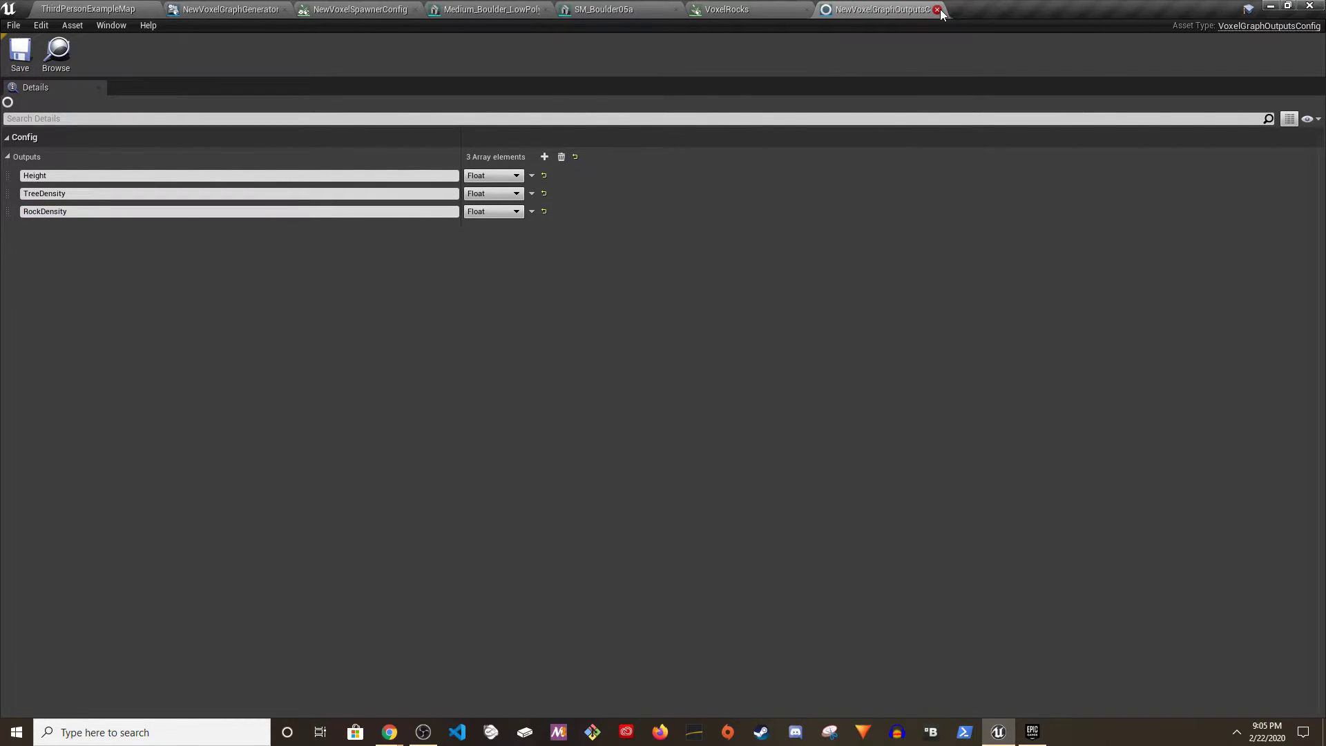
- Close the extra asset editors and open NewVoxelMeshSpawner, whose mesh is still unset
click(938, 10)
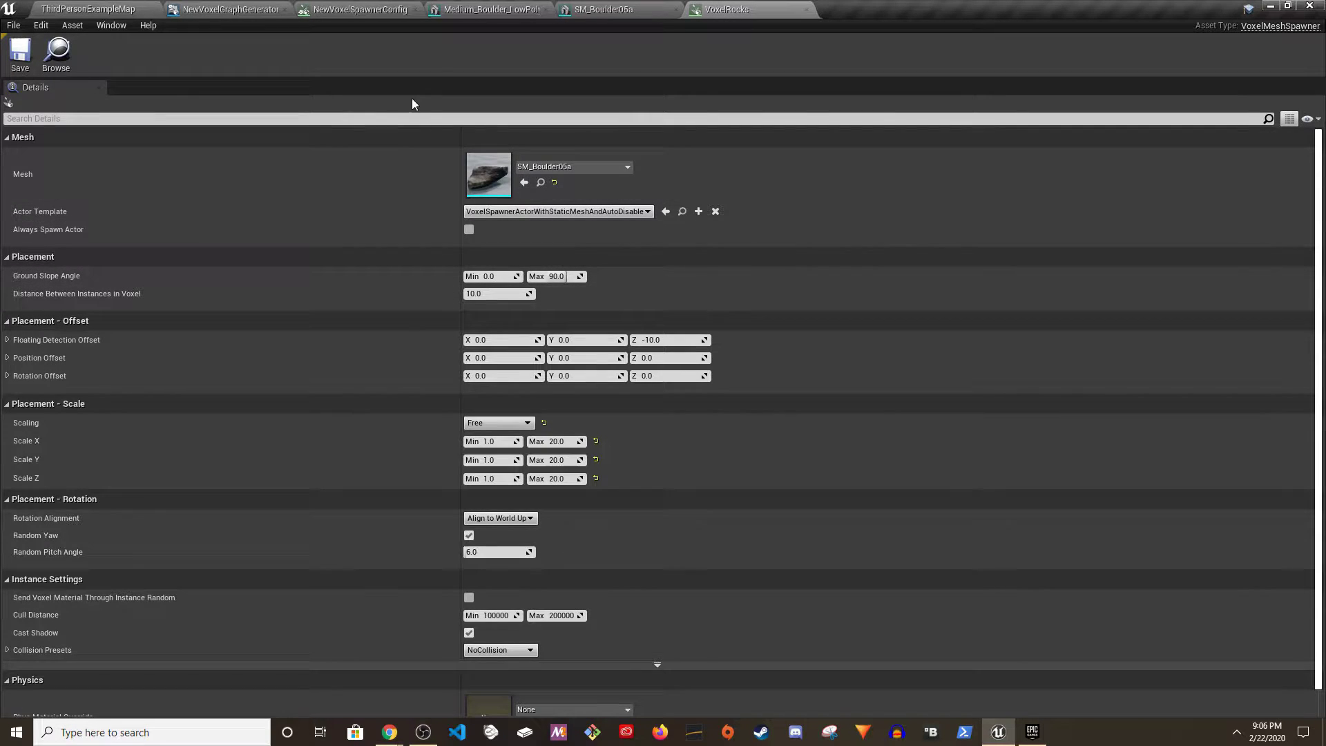
click(218, 8)
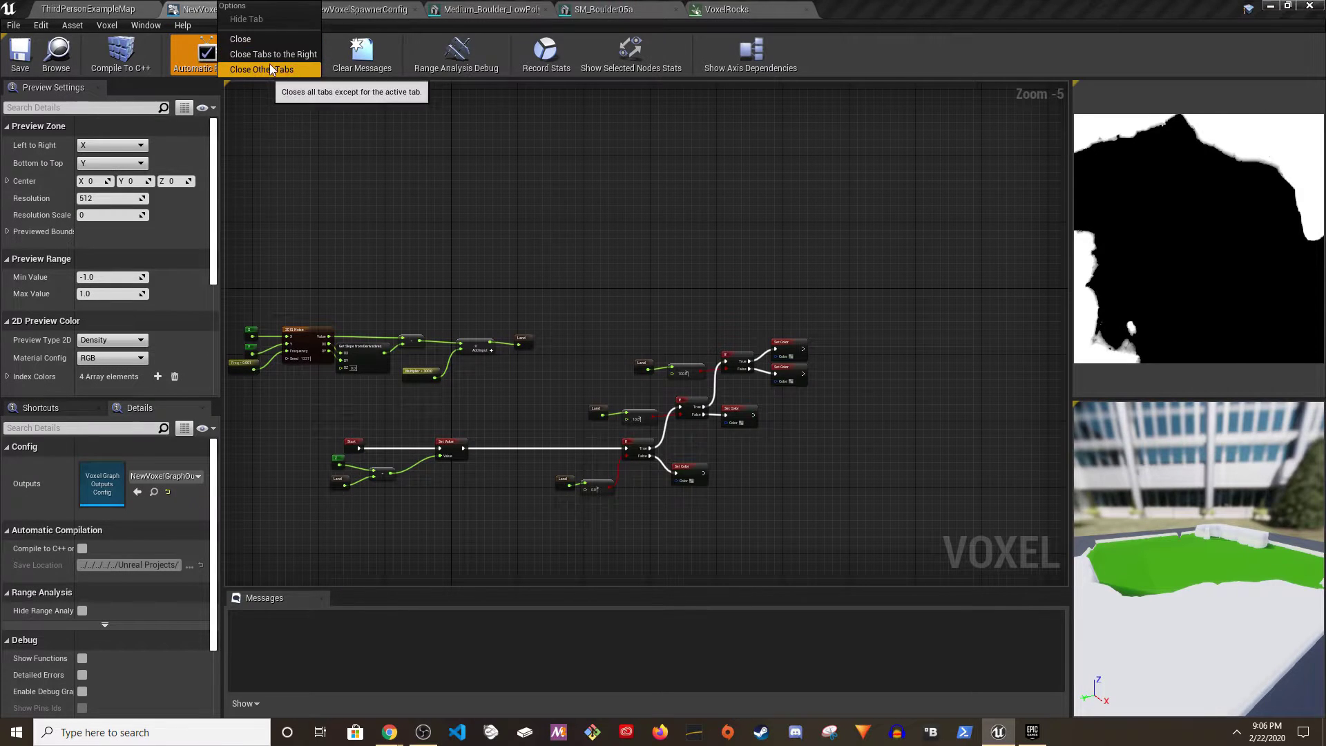
click(208, 54)
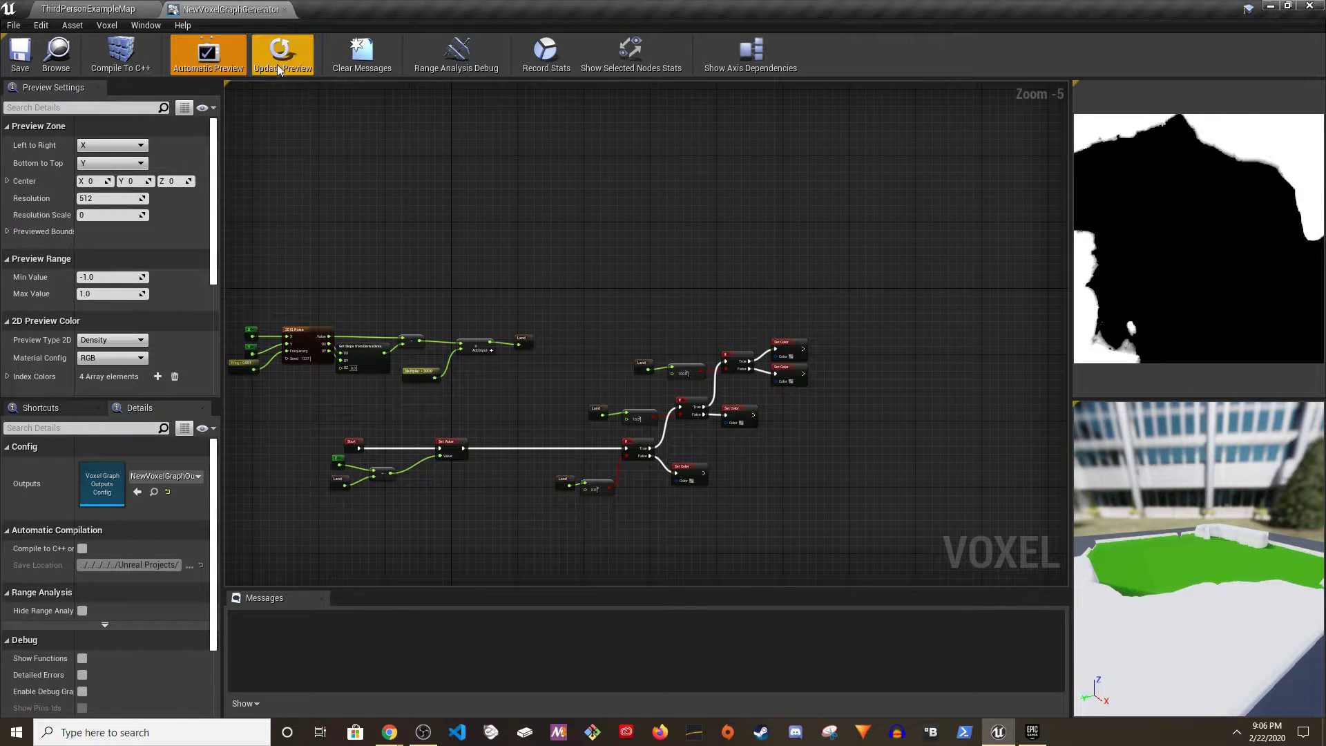
click(123, 9)
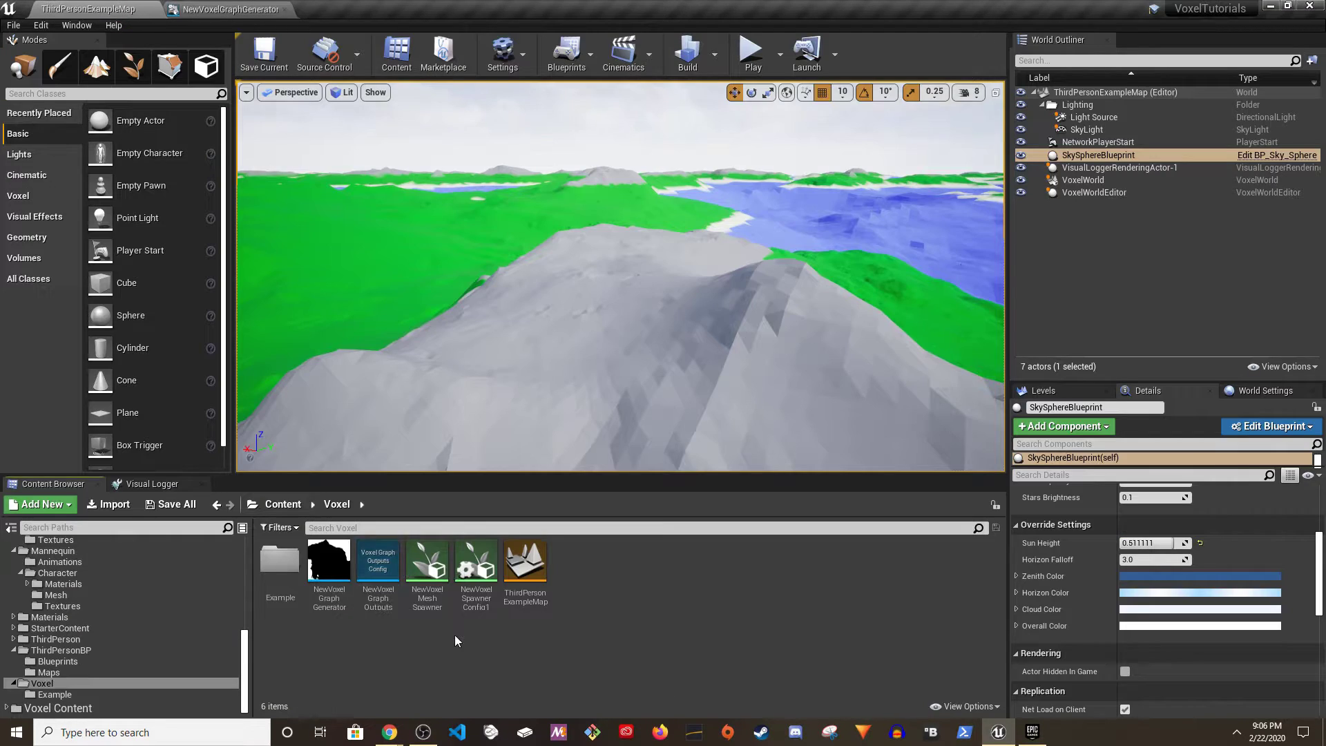
double_click(435, 566)
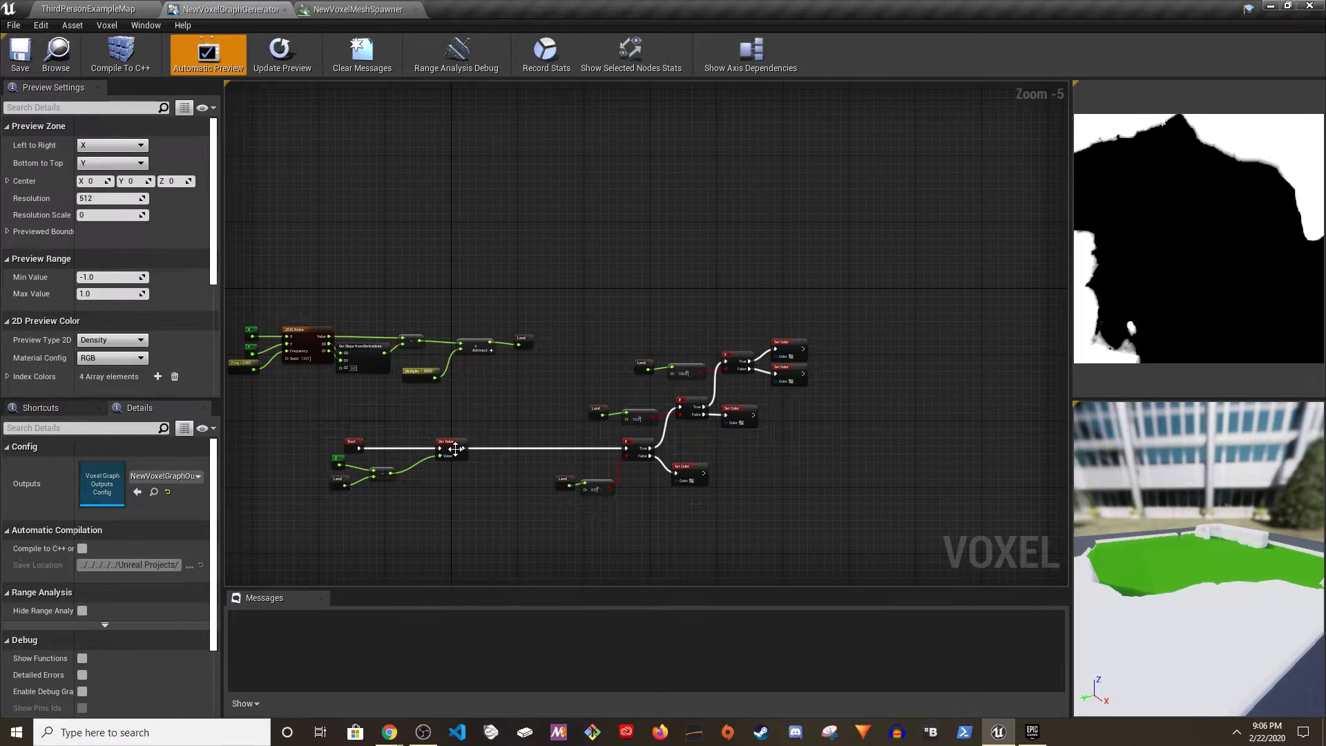
click(105, 8)
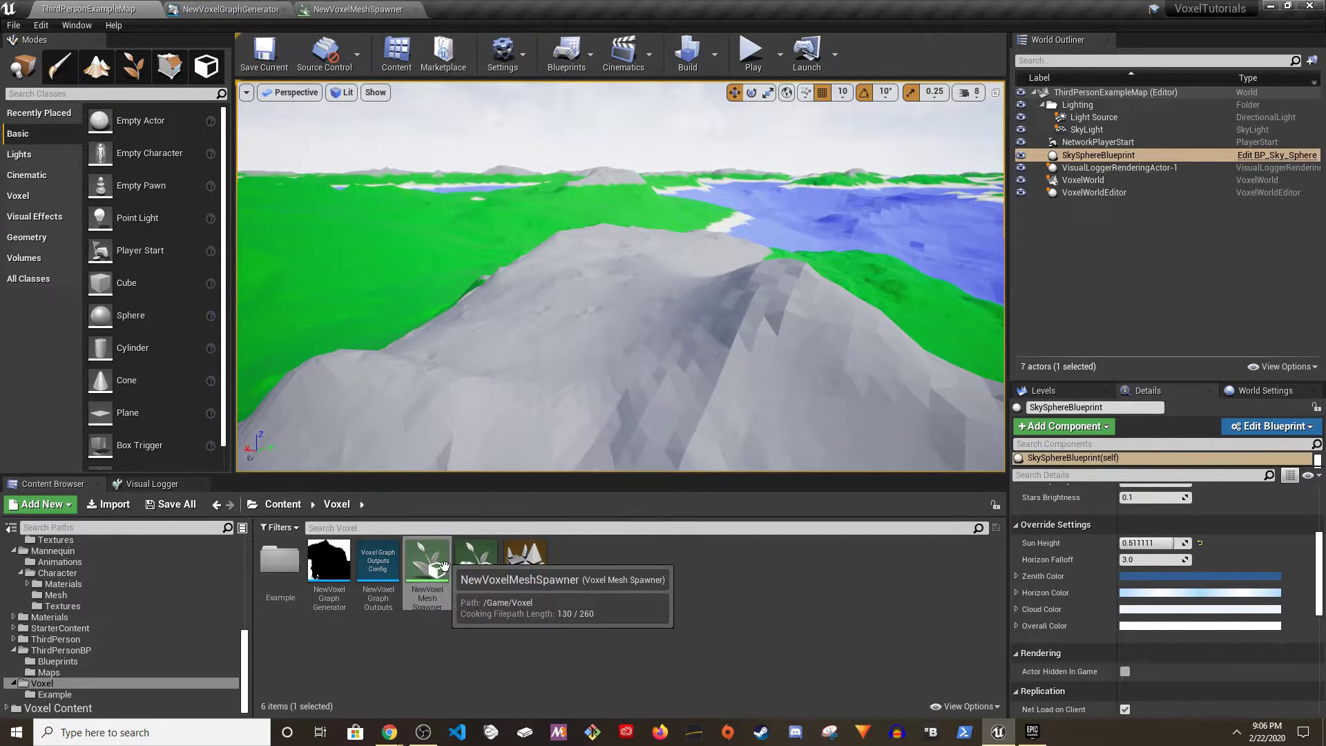
- Set the mesh spawner's Mesh to ScotsPineTall_01 and save it
click(336, 8)
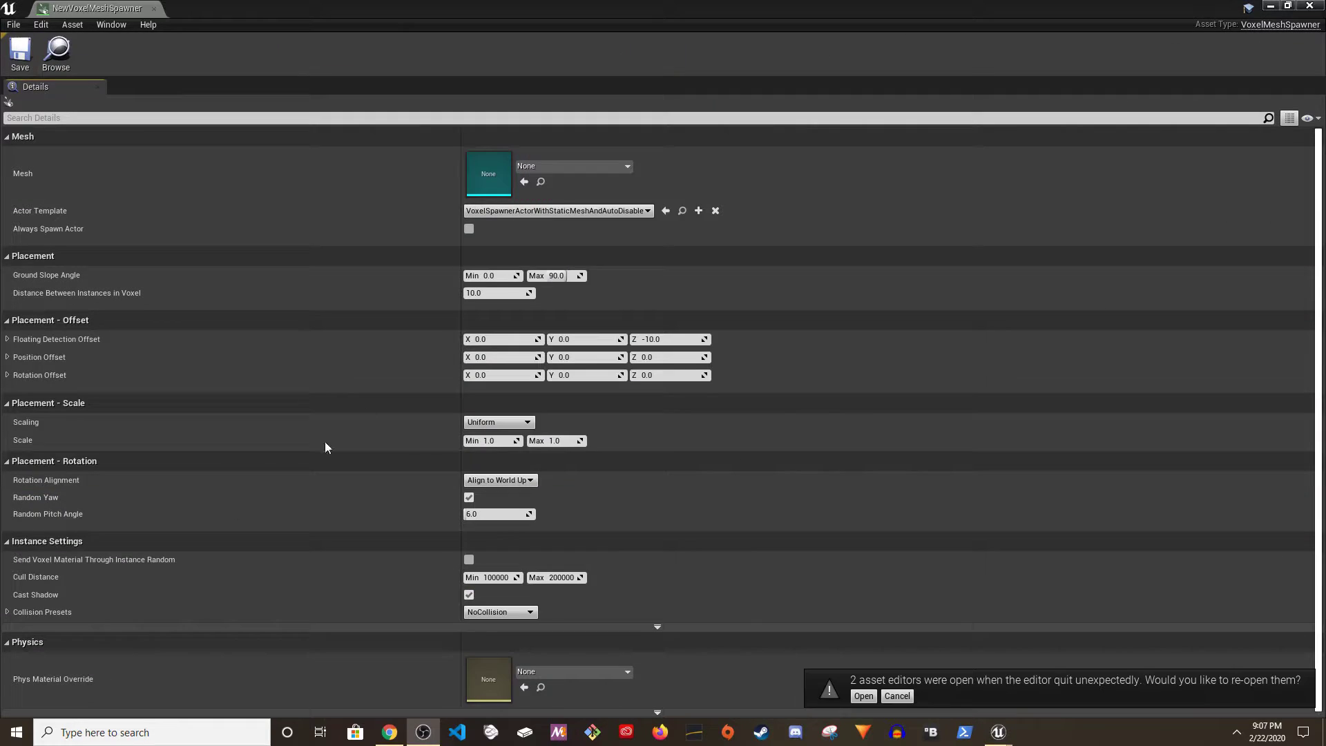
click(566, 165)
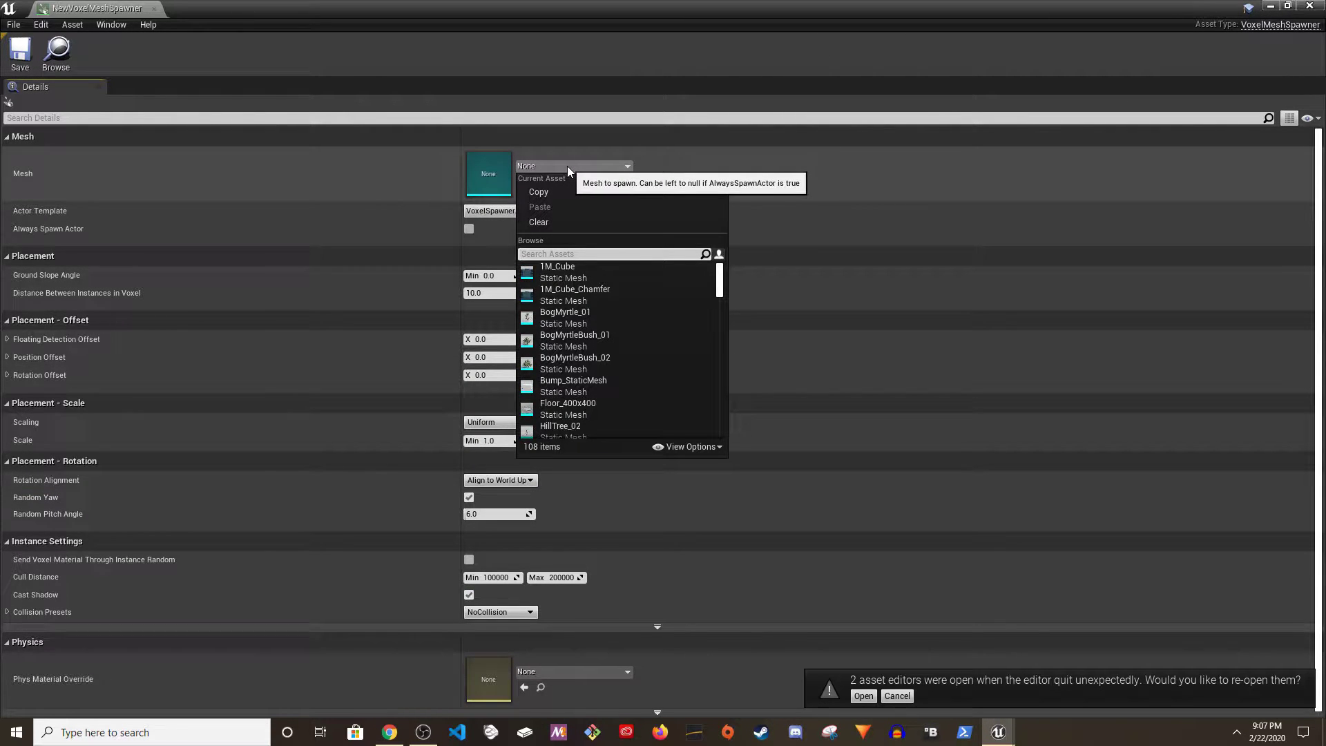
text(scot)
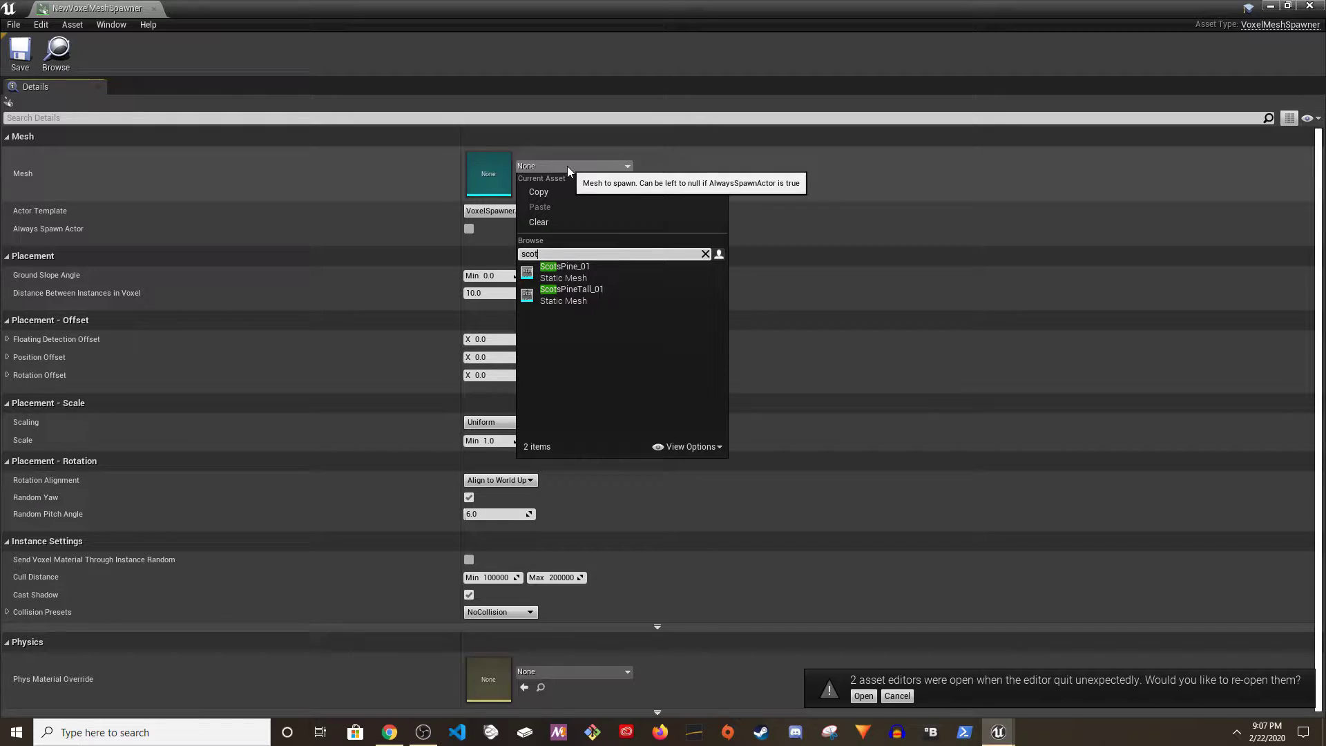
click(594, 293)
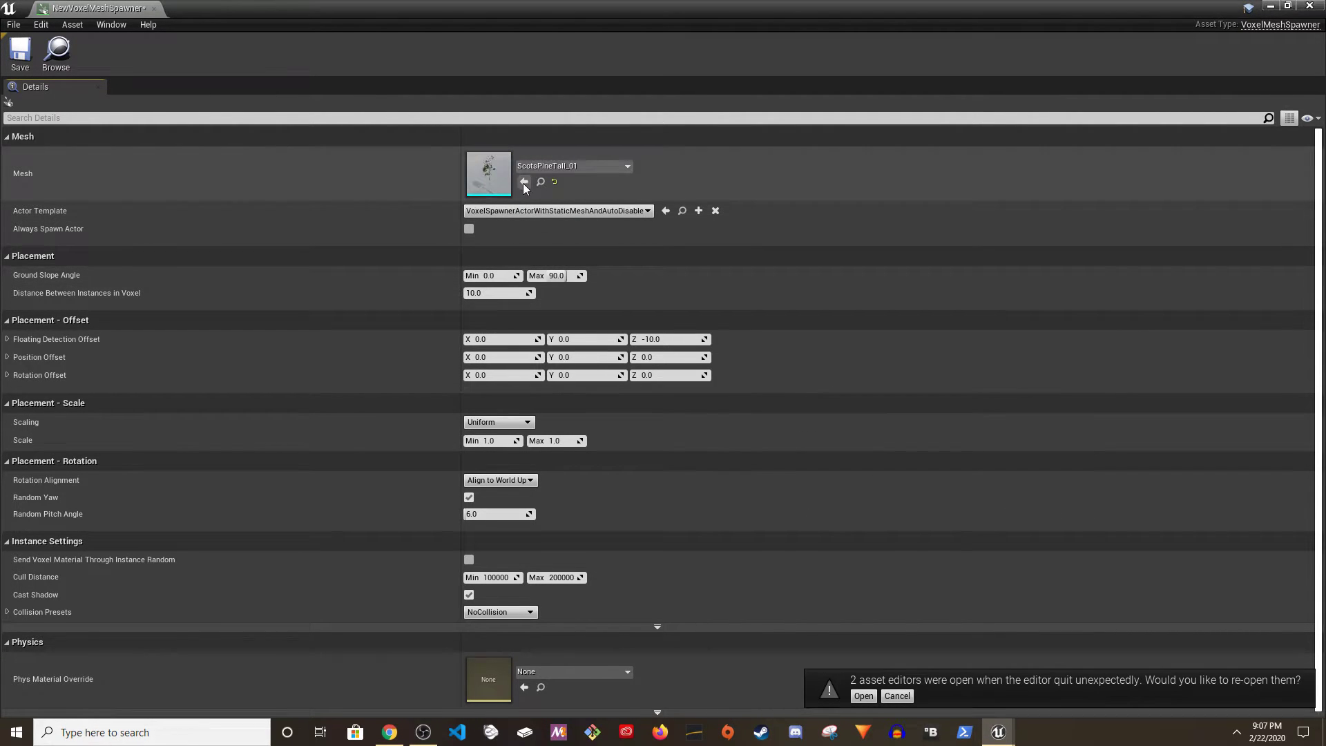
click(20, 52)
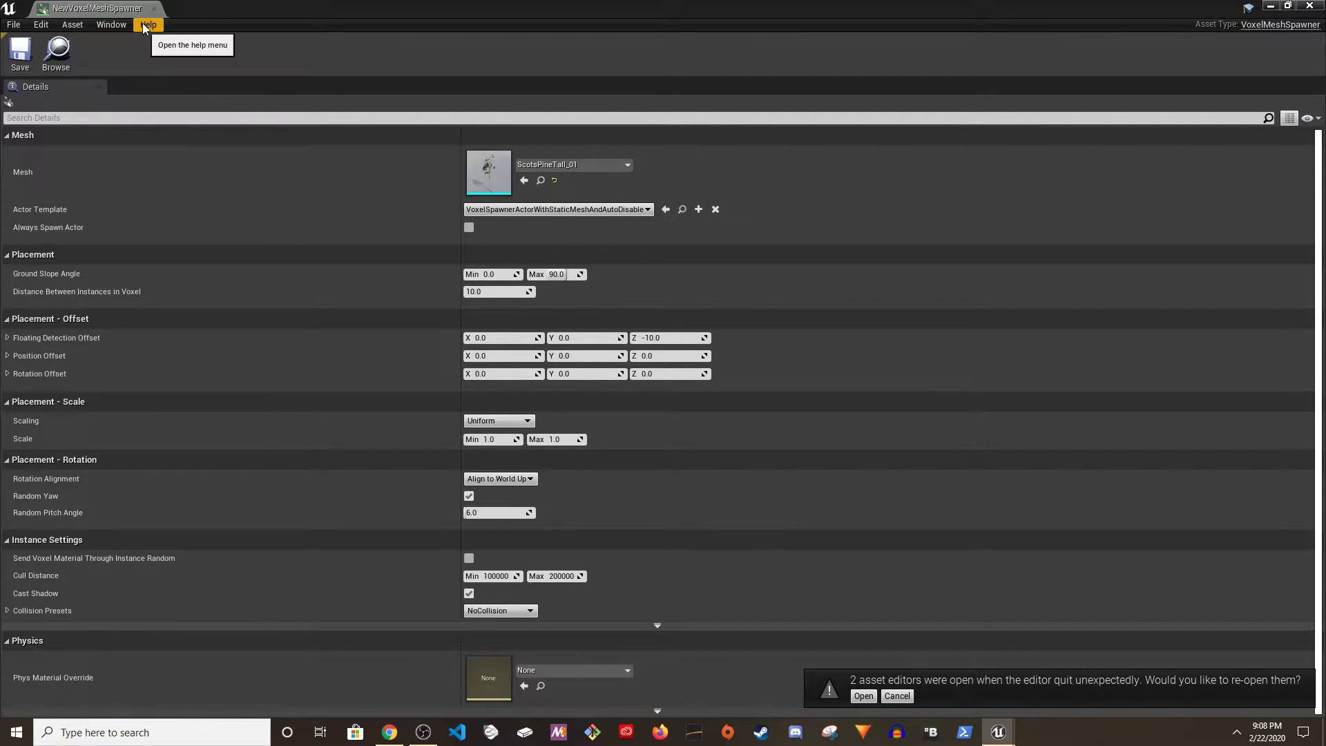
- Switch Scaling to Free and set the X/Y/Z scale minimums to 0.2
click(499, 421)
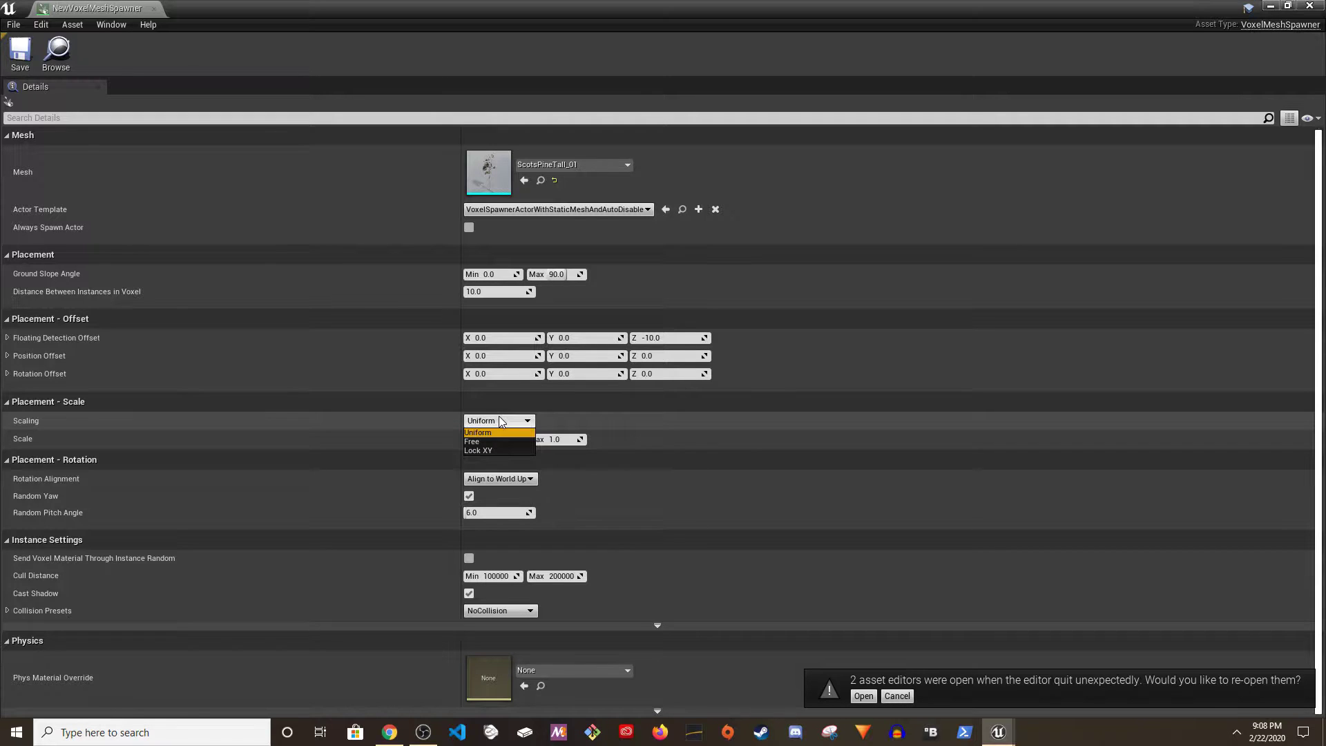
click(483, 450)
click(23, 54)
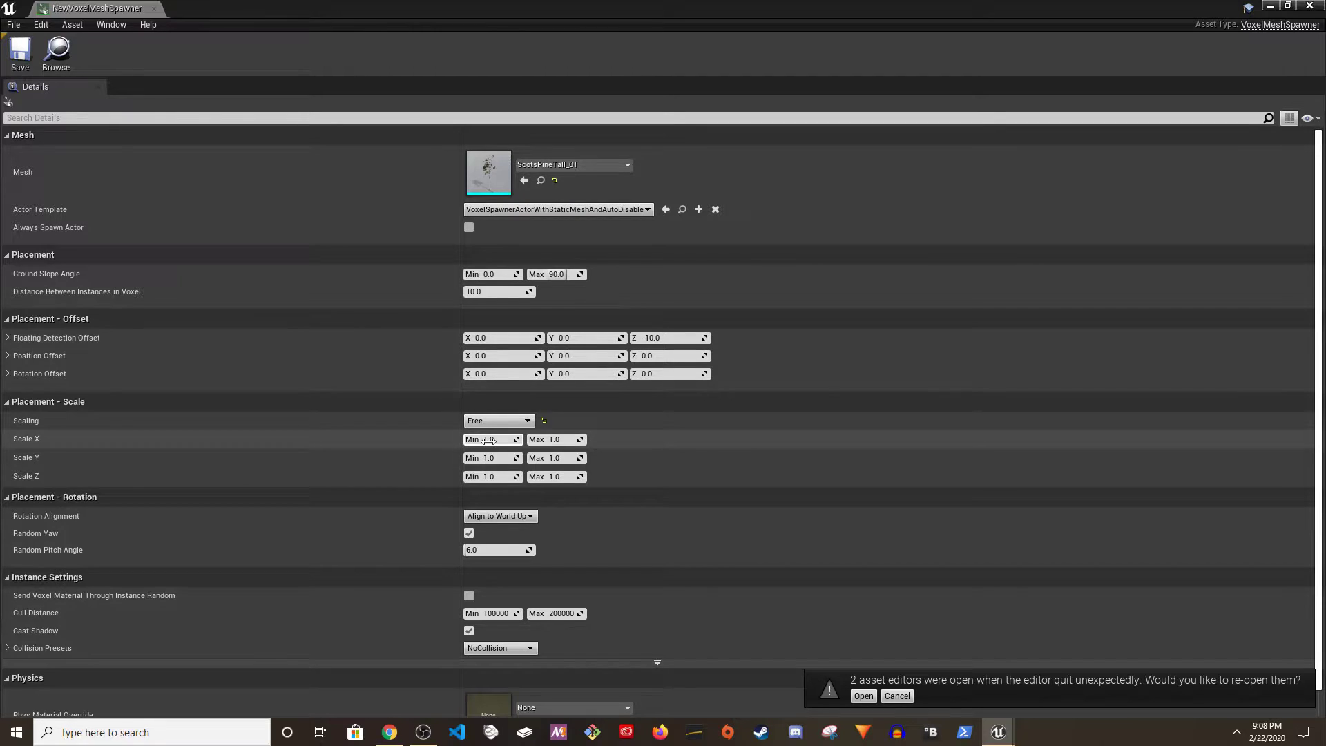
click(552, 440)
click(506, 438)
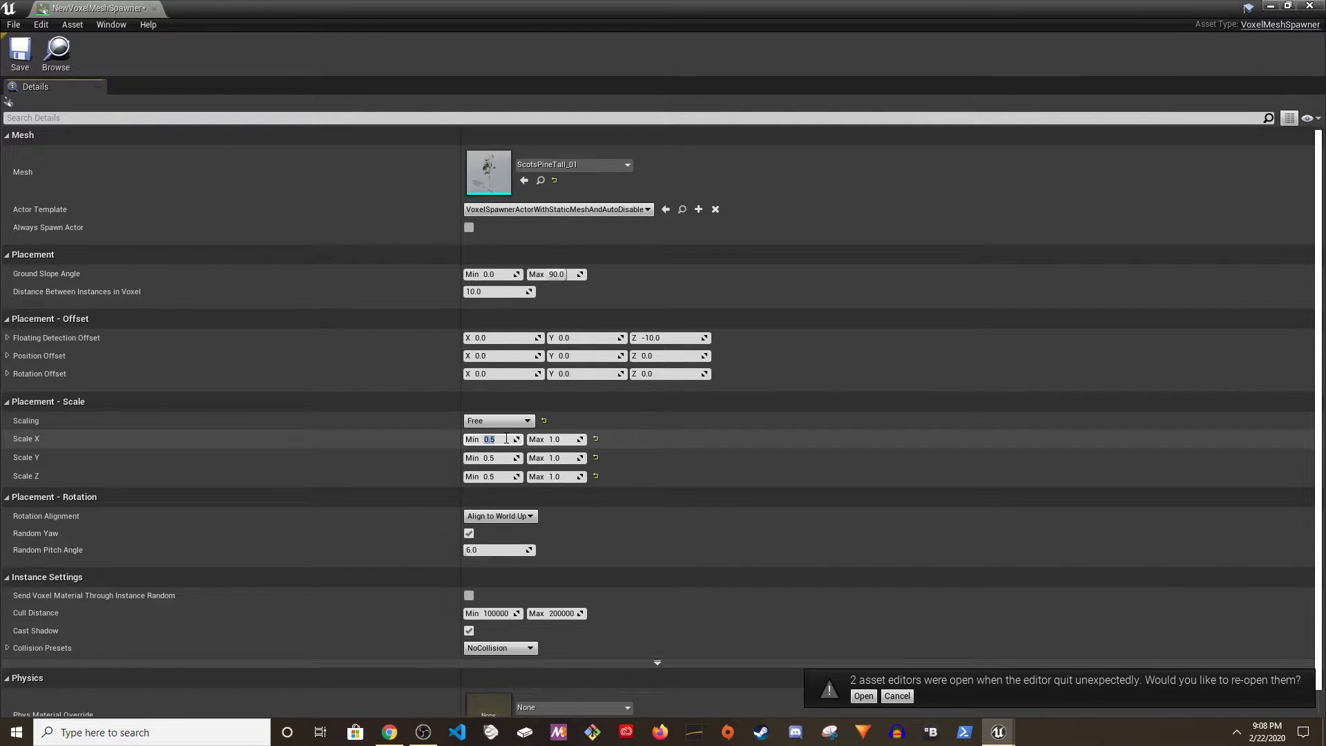
click(496, 457)
text(.2)
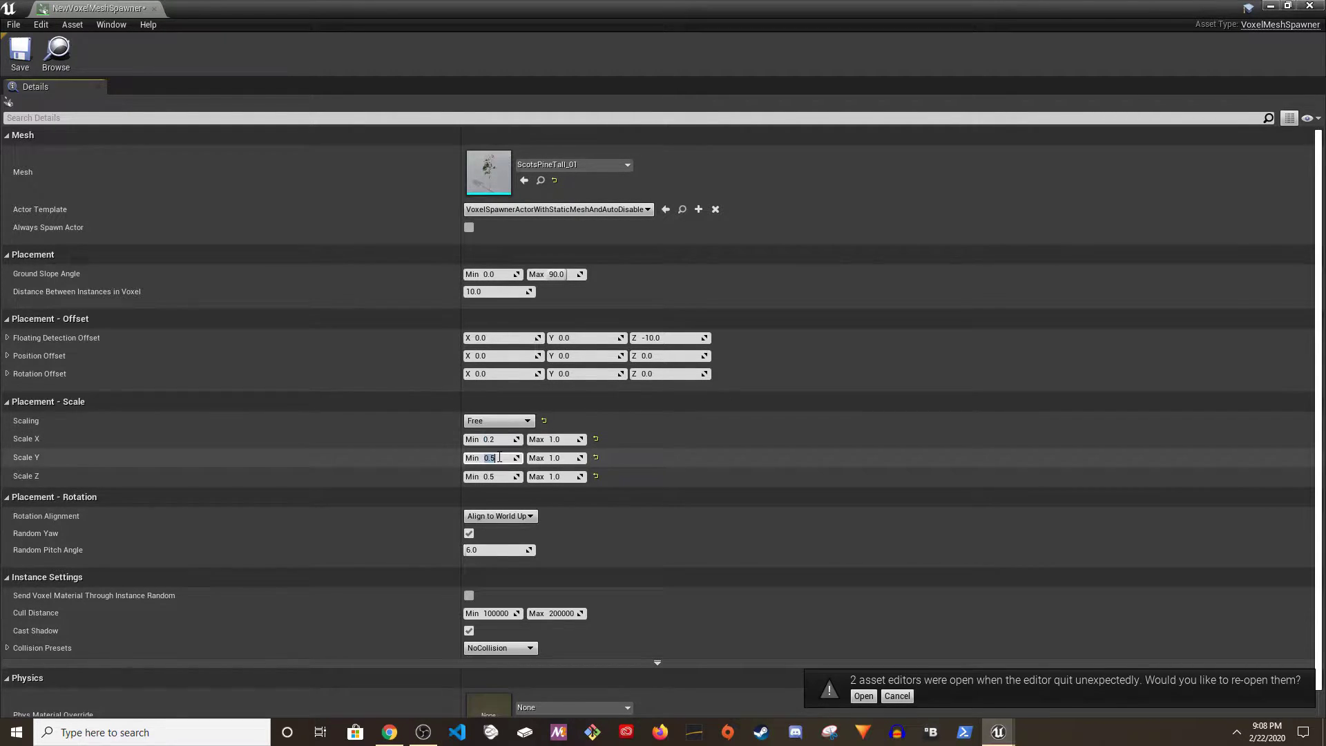
key(Return)
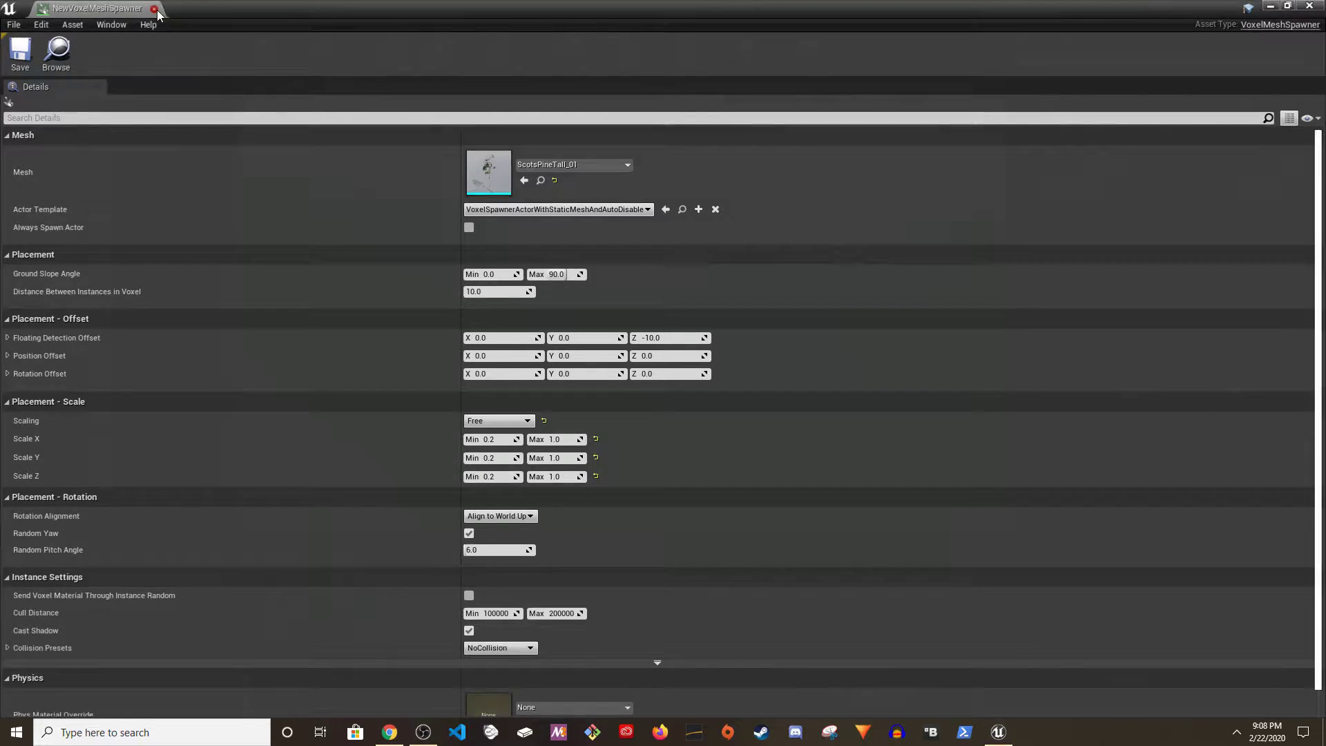
- Duplicate the pine mesh spawner asset, keeping the default name
click(153, 9)
right_click(423, 614)
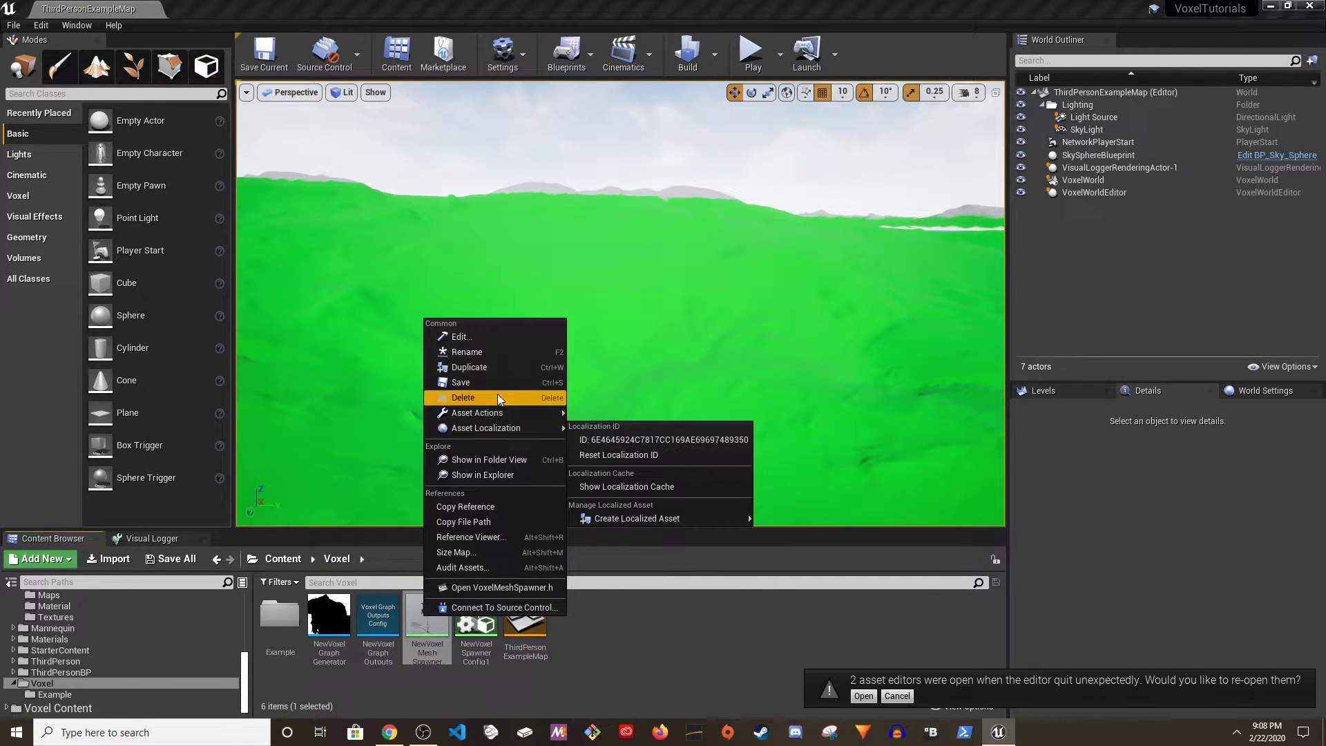
click(502, 372)
key(Return)
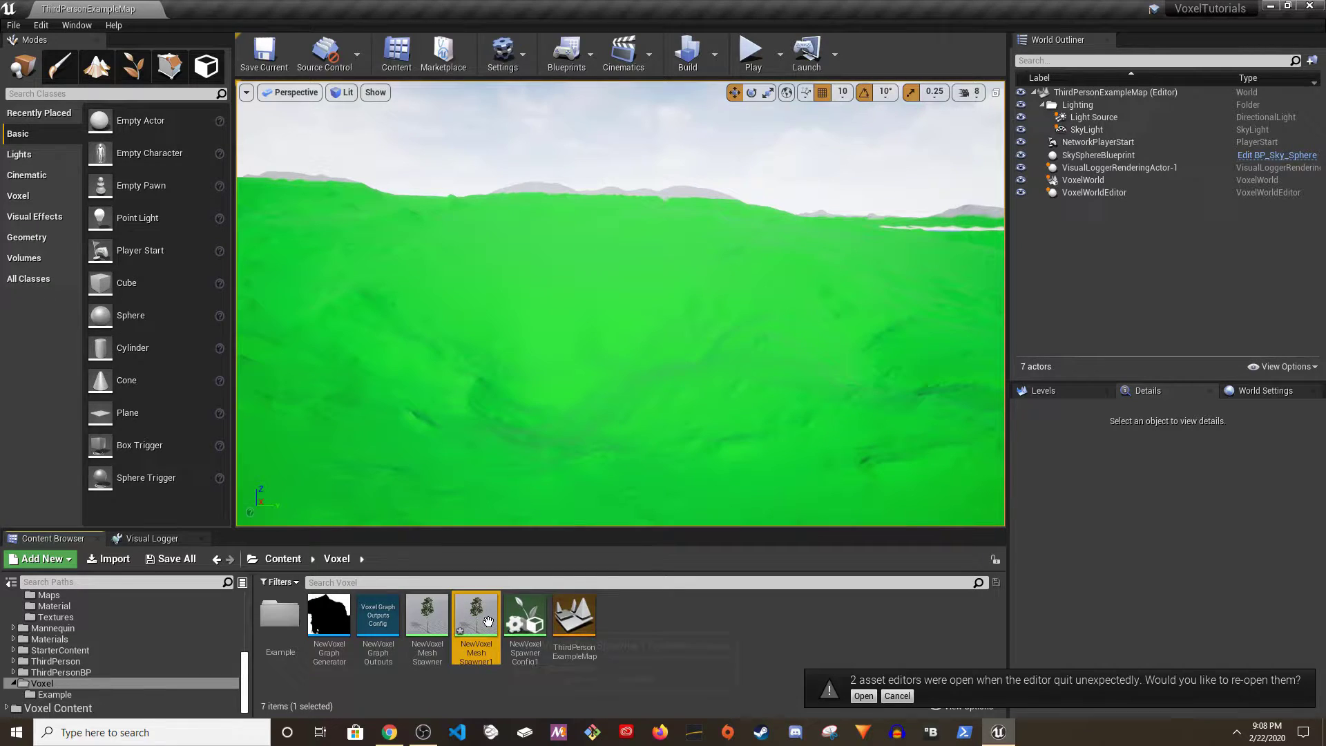
- Rename the original spawner to Tree_Spawner
key(Left)
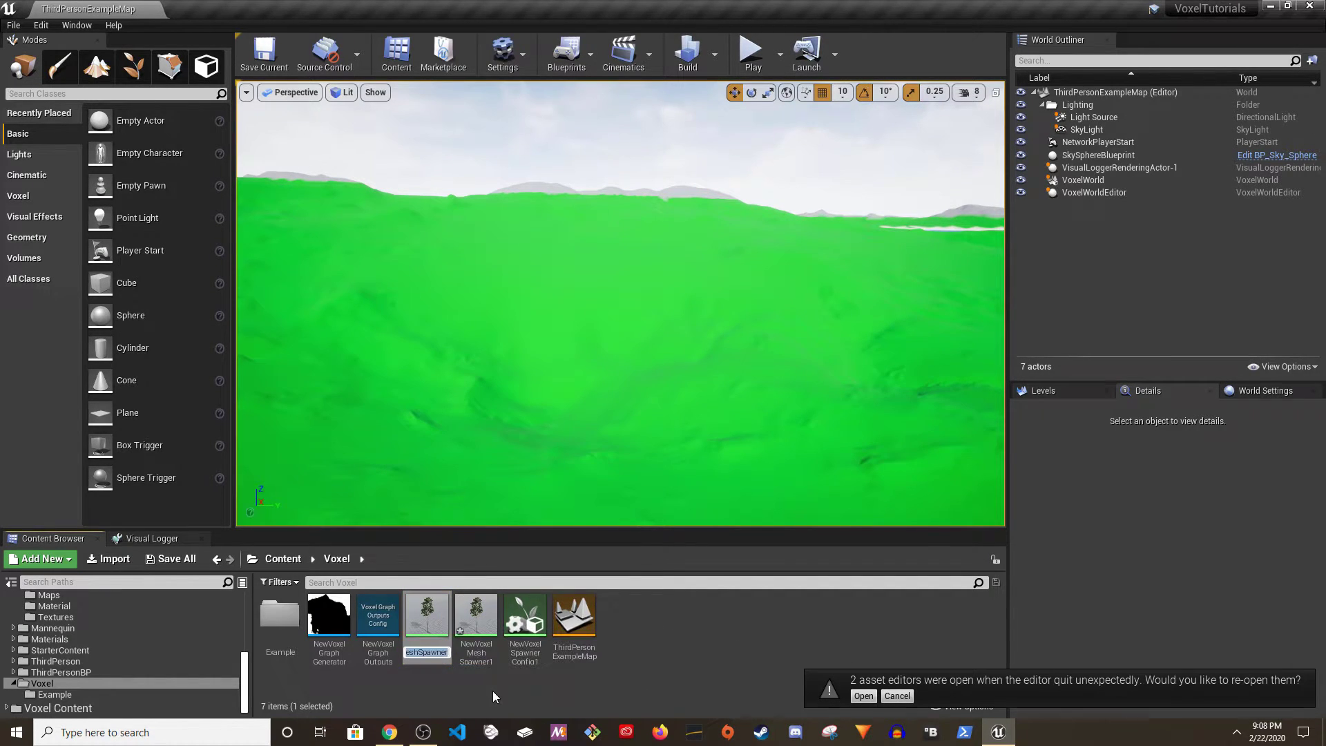
key(F2)
key(Home)
key(shift+Right)
key(shift+Right)
key(shift+Right)
key(shift+Right)
key(shift+Right)
key(shift+Right)
key(shift+Right)
key(shift+Right)
key(shift+Right)
key(shift+Right)
key(shift+Right)
key(shift+Right)
key(shift+Left)
key(shift+Left)
key(shift+Left)
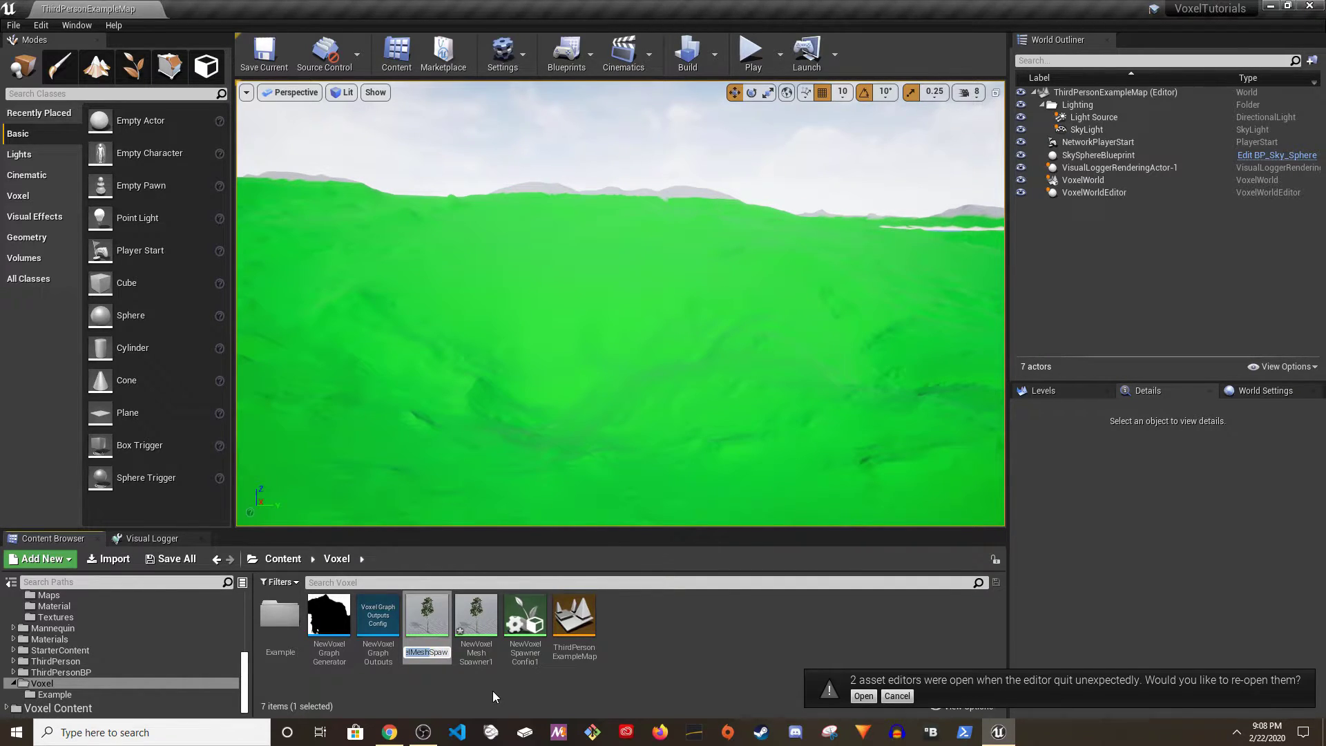
text(Tree_)
key(Return)
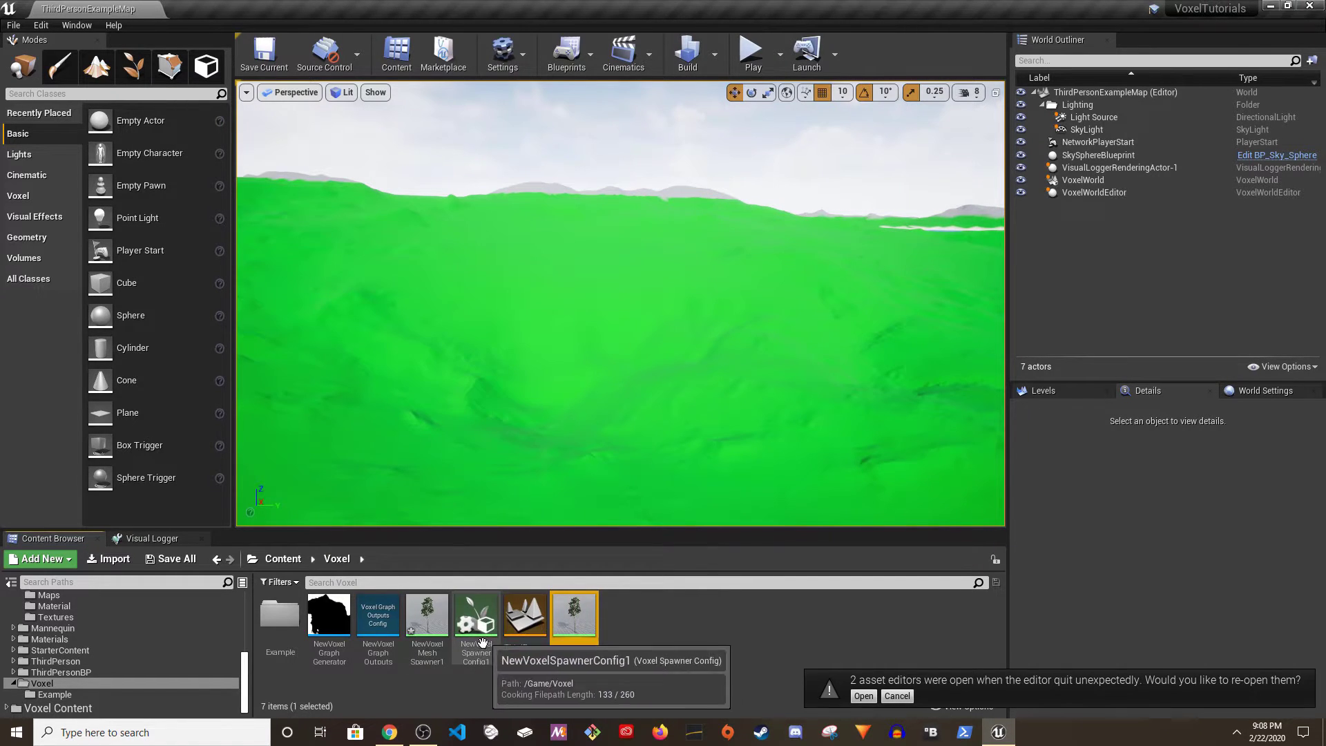
- Rename the duplicated spawner to Rock_Spawner
click(427, 618)
key(F2)
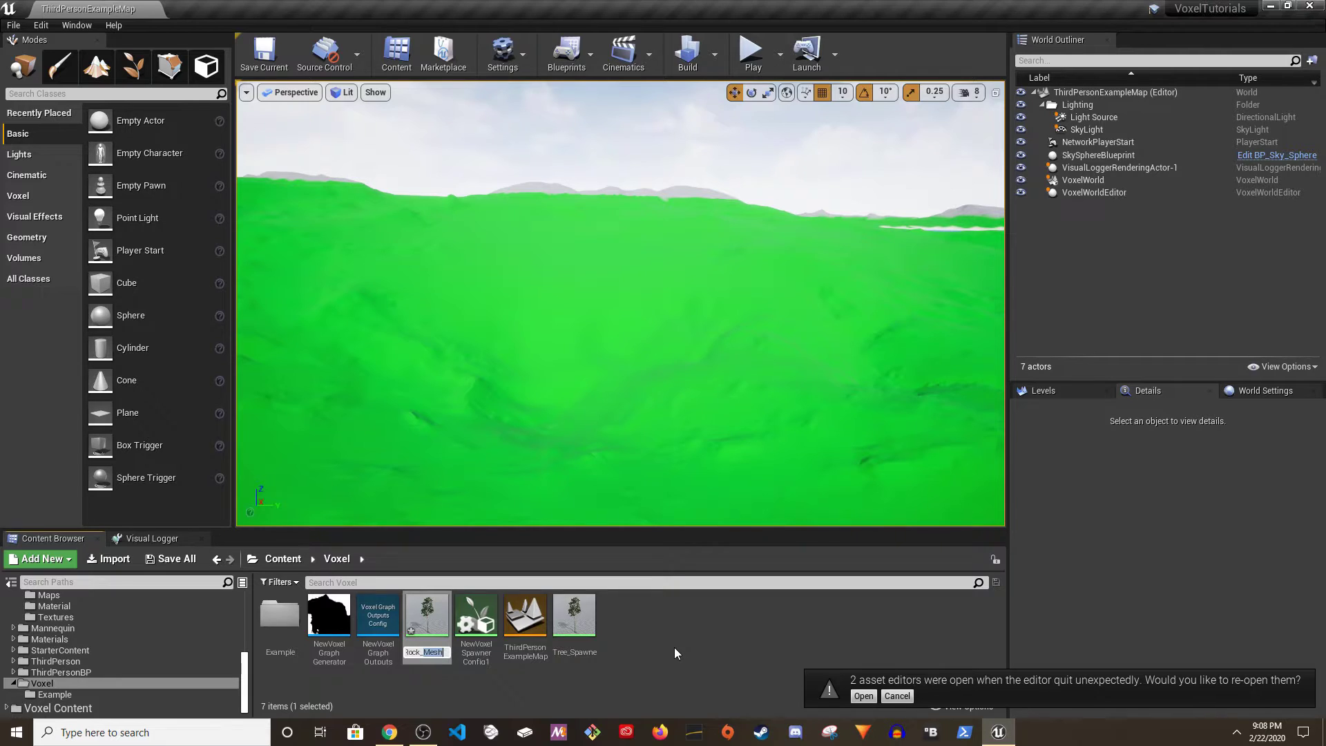
key(BackSpace)
key(Return)
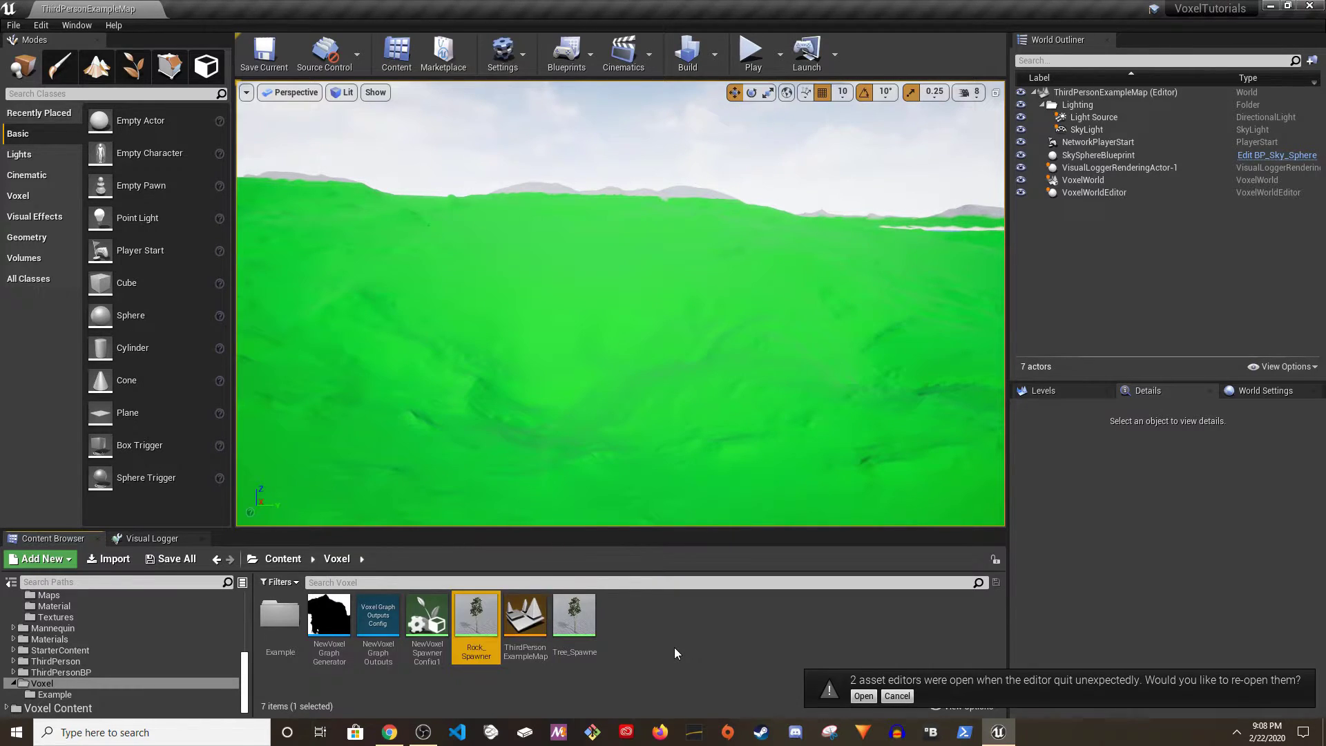
- Set Rock_Spawner's Mesh to SM_Boulder05a and save it
double_click(486, 608)
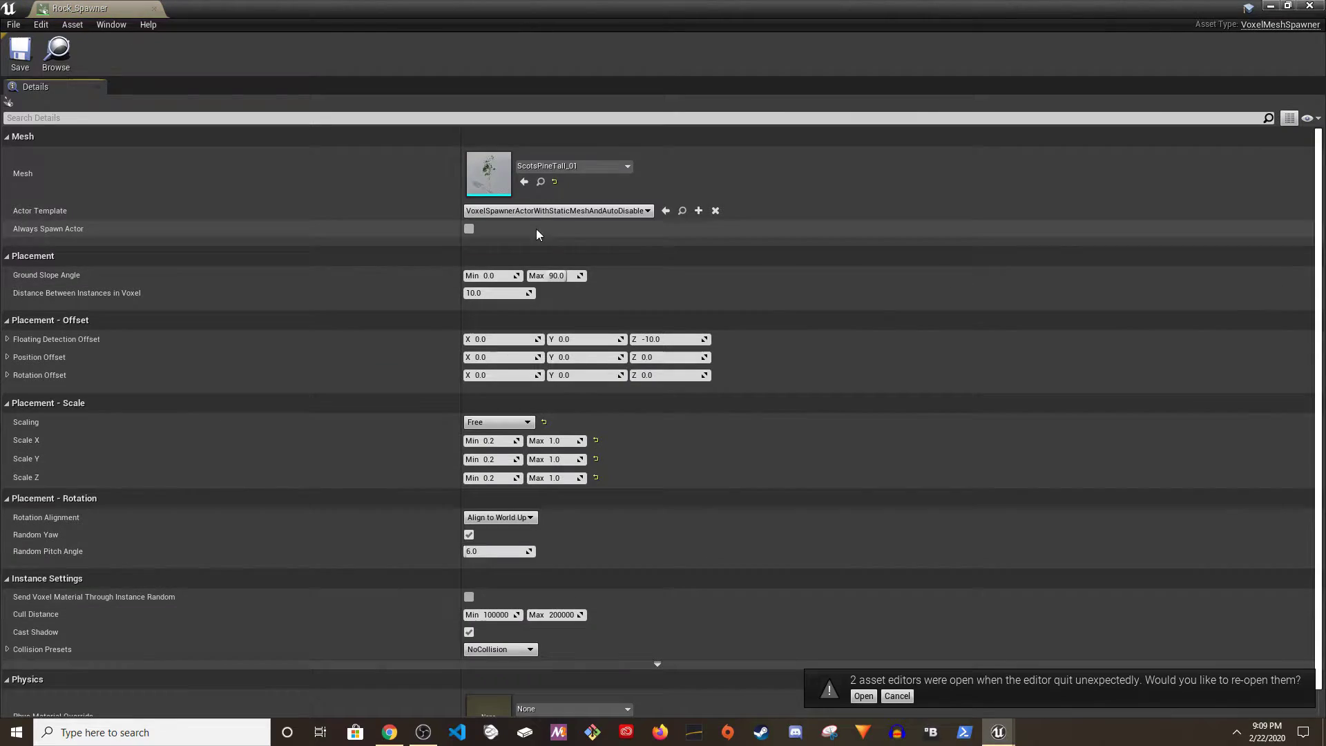
click(582, 166)
text(boul)
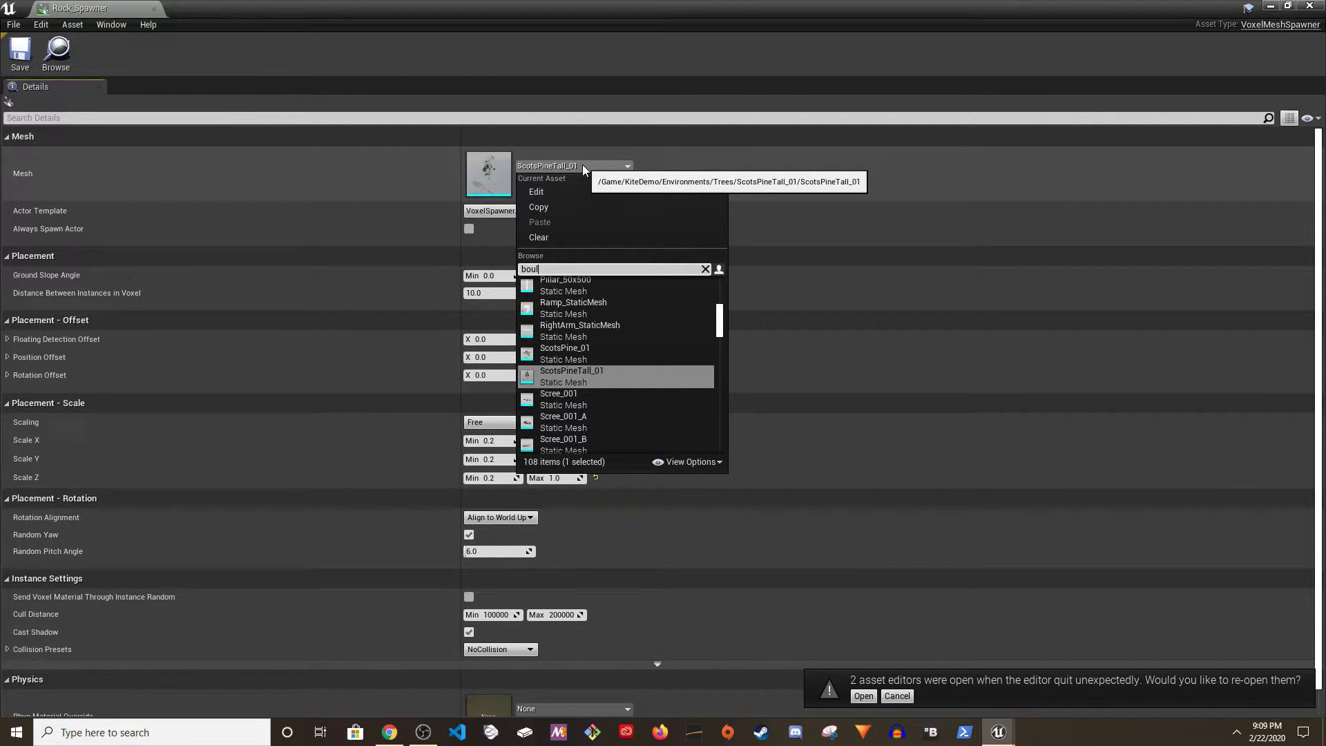
text(der)
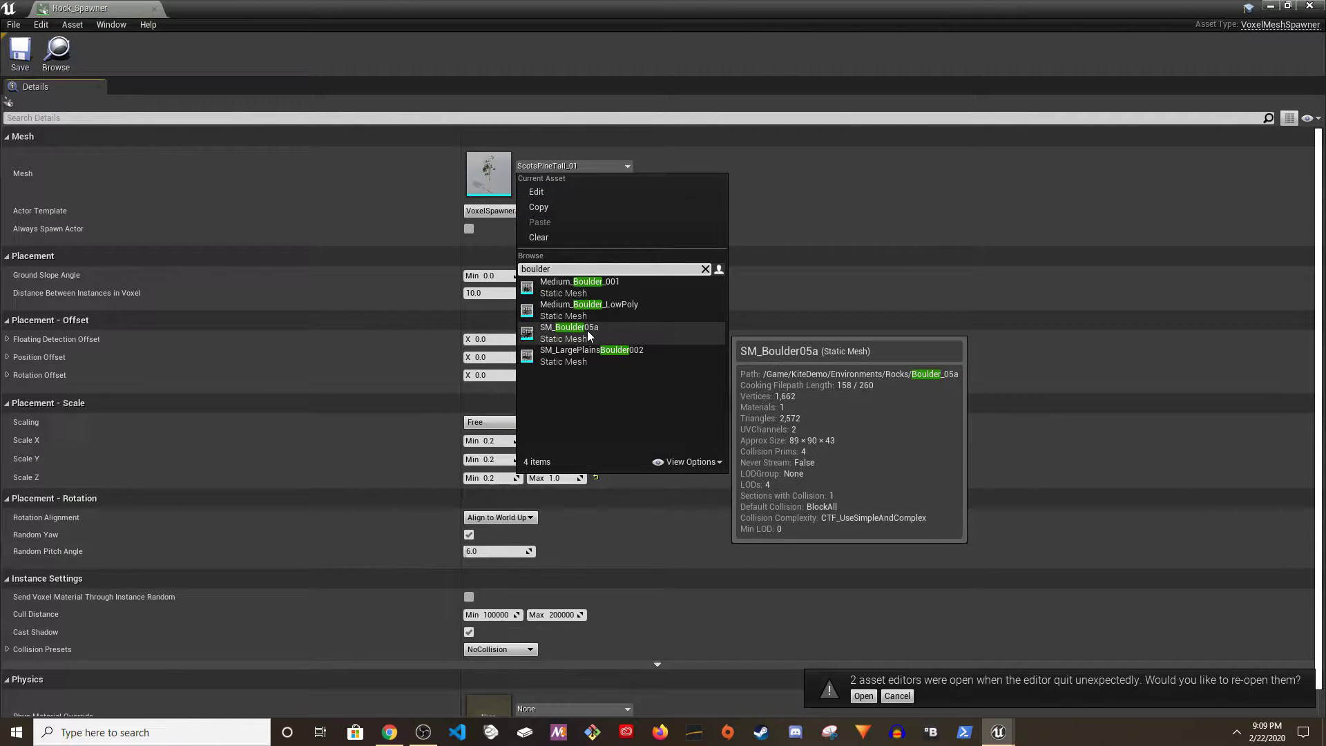
click(587, 330)
click(20, 52)
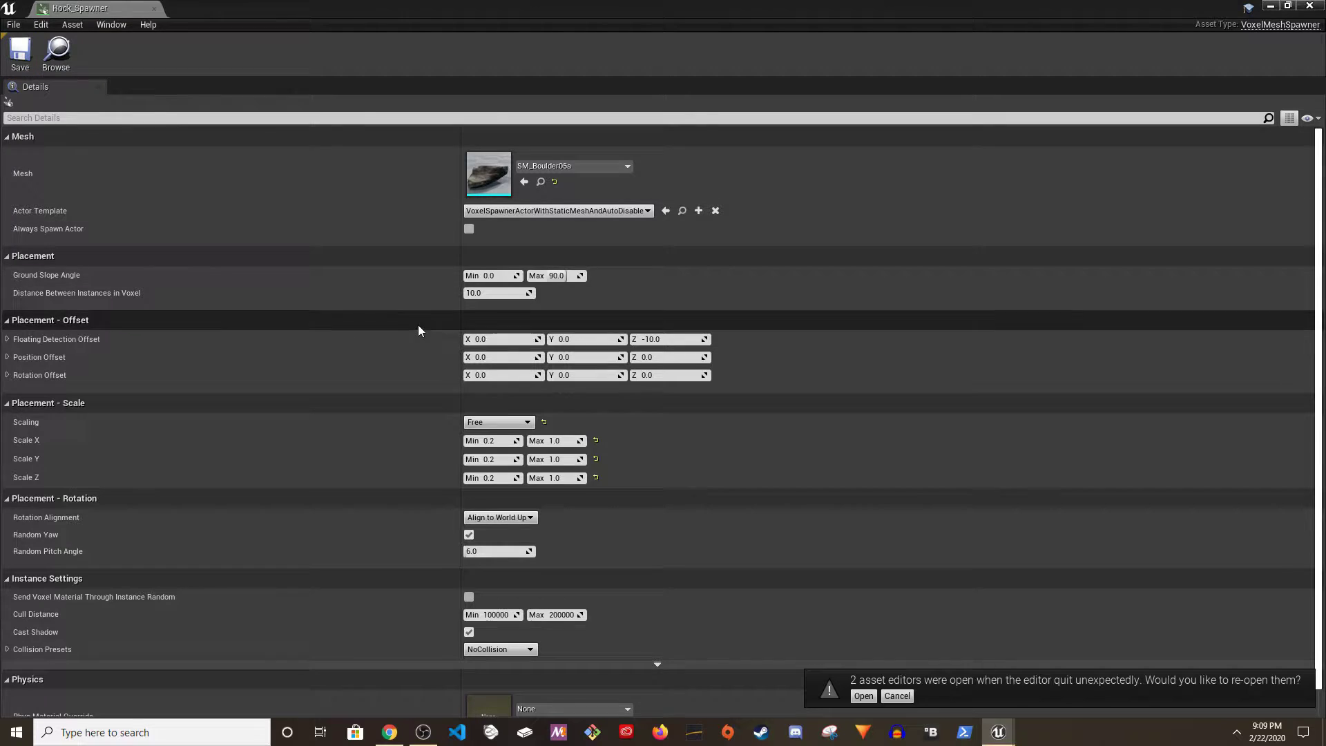
- Set Rock_Spawner's X/Y/Z scale range to 2.0–20.0, save and close it
click(502, 440)
text(1)
key(Tab)
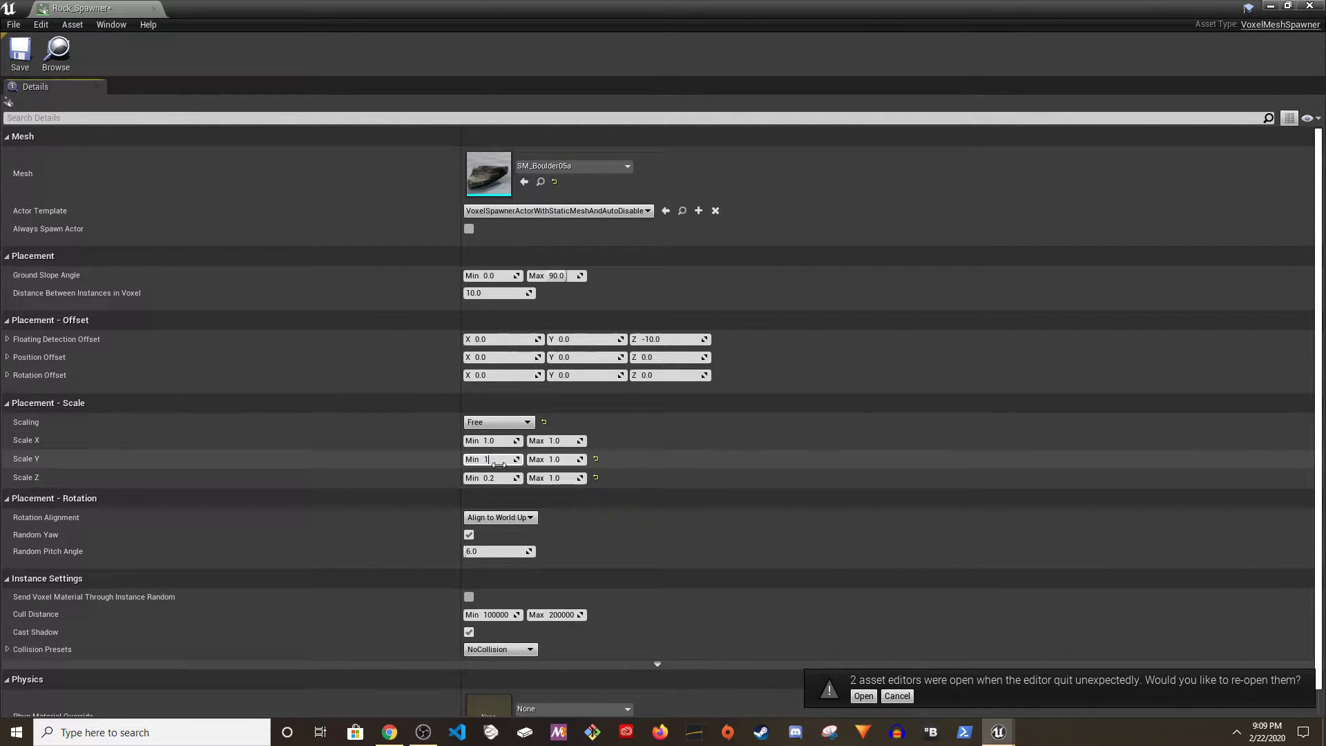
text(1)
key(Tab)
text(1)
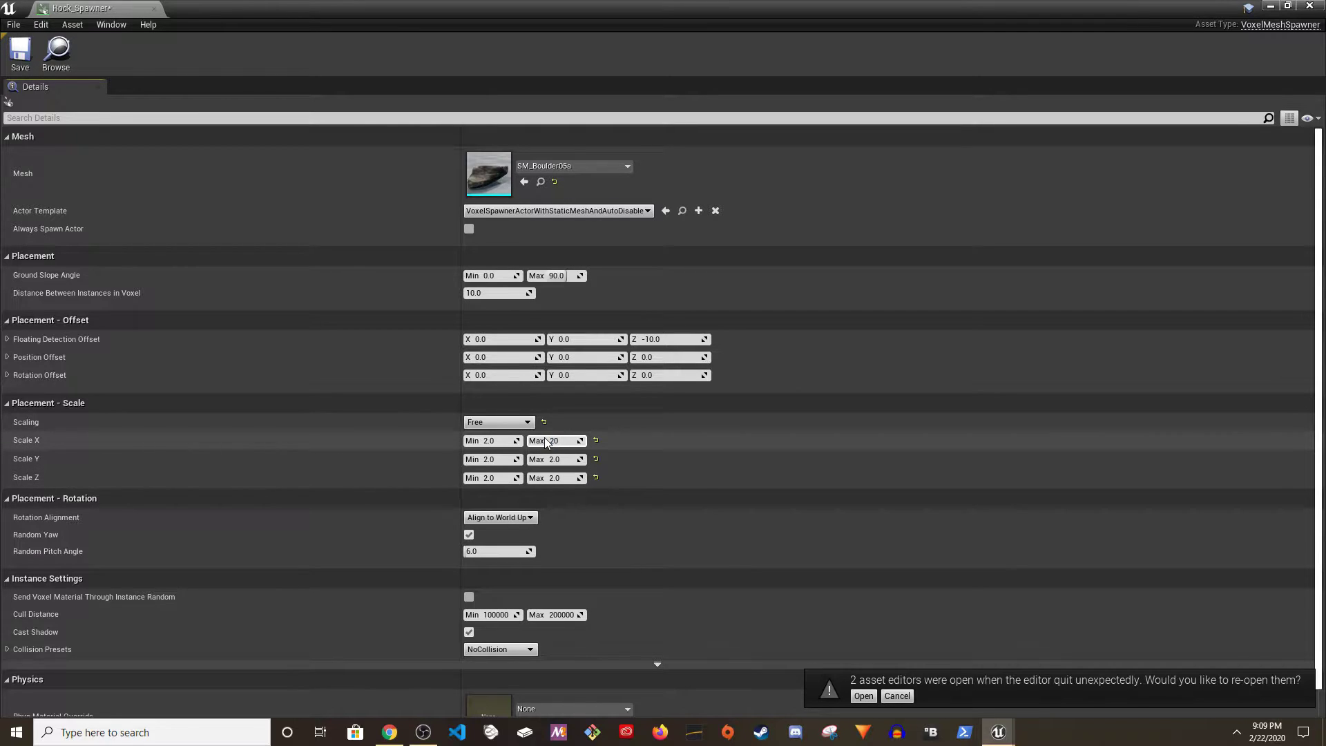
key(Tab)
text(20)
key(Tab)
text(20)
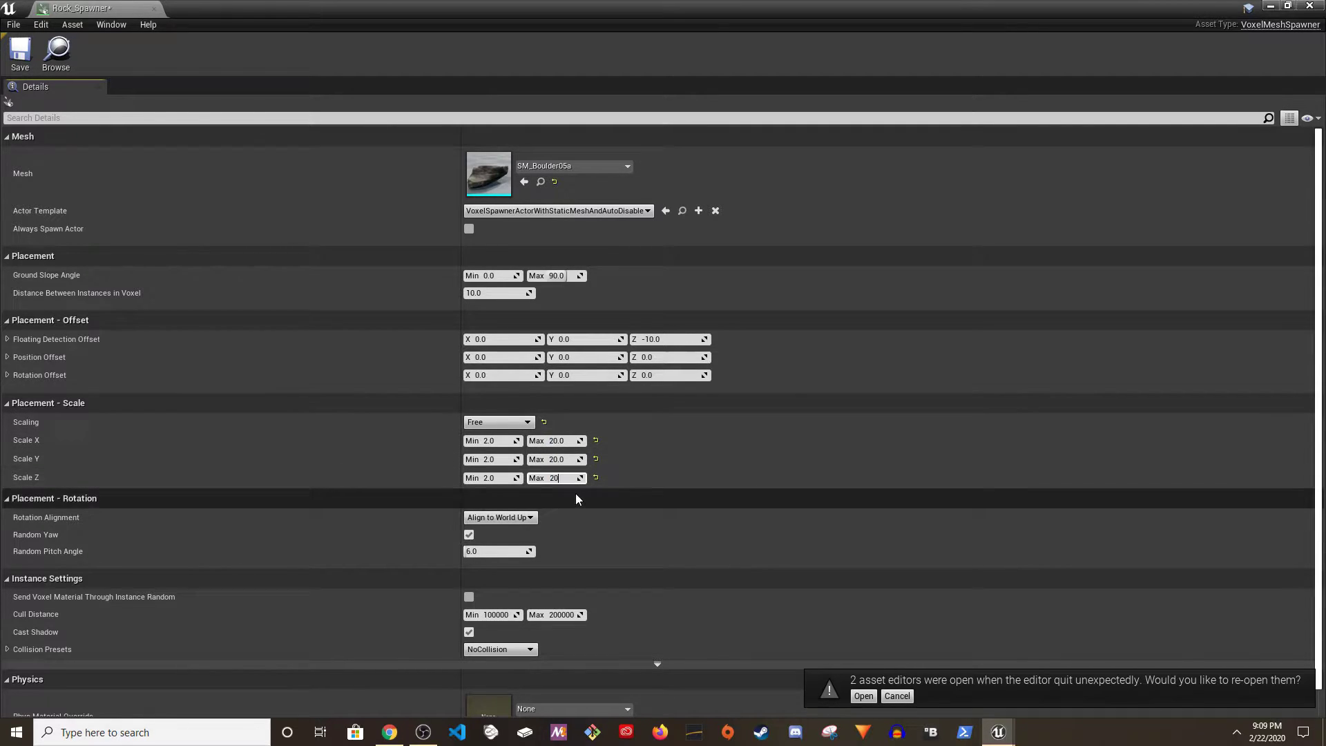
key(ctrl+s)
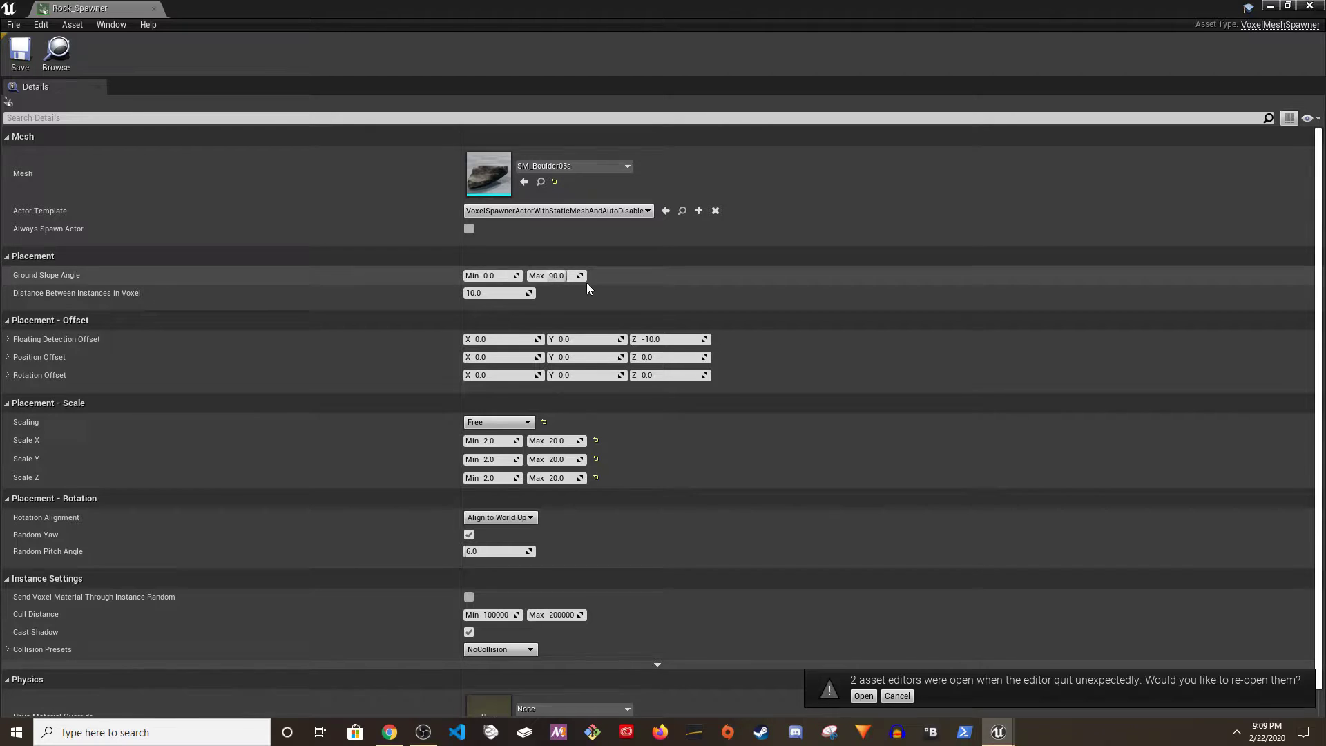
click(154, 9)
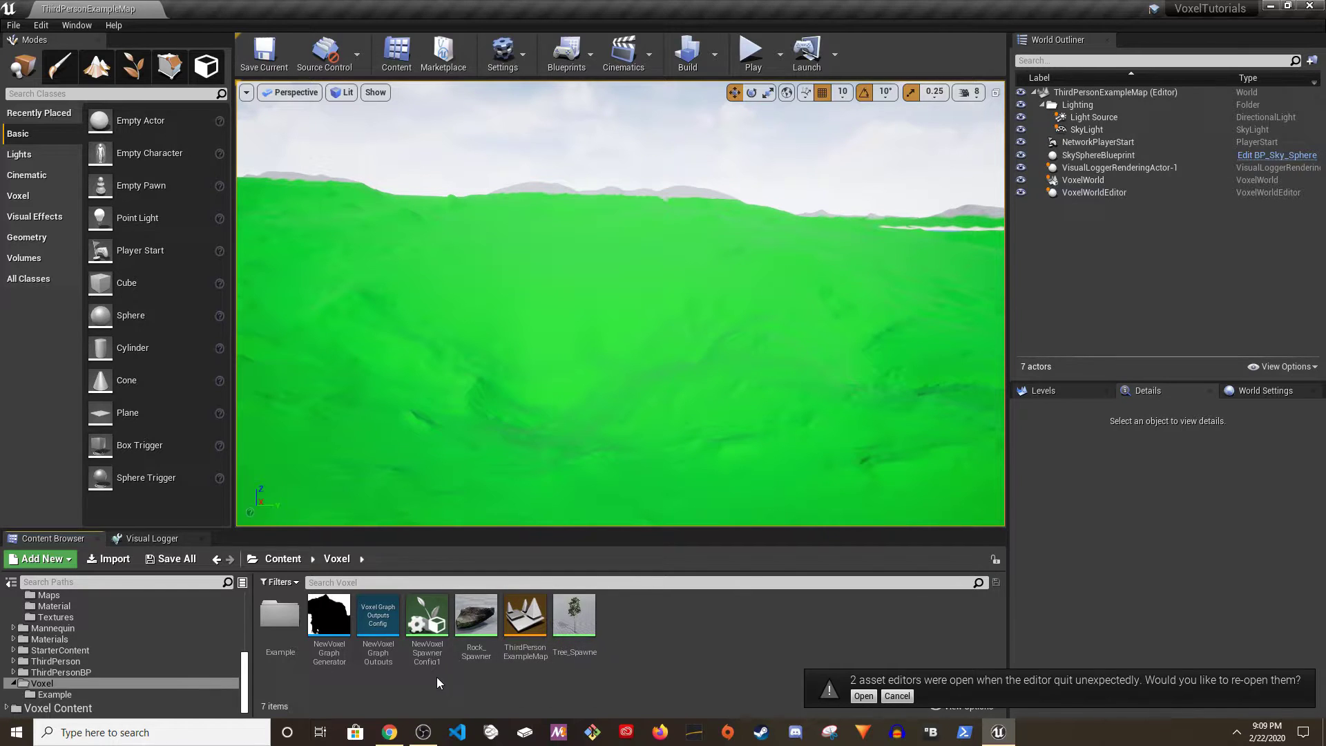
- Set the spawner config's World Generator Outputs to the selected NewVoxelGraphOutputsConfig asset
double_click(435, 613)
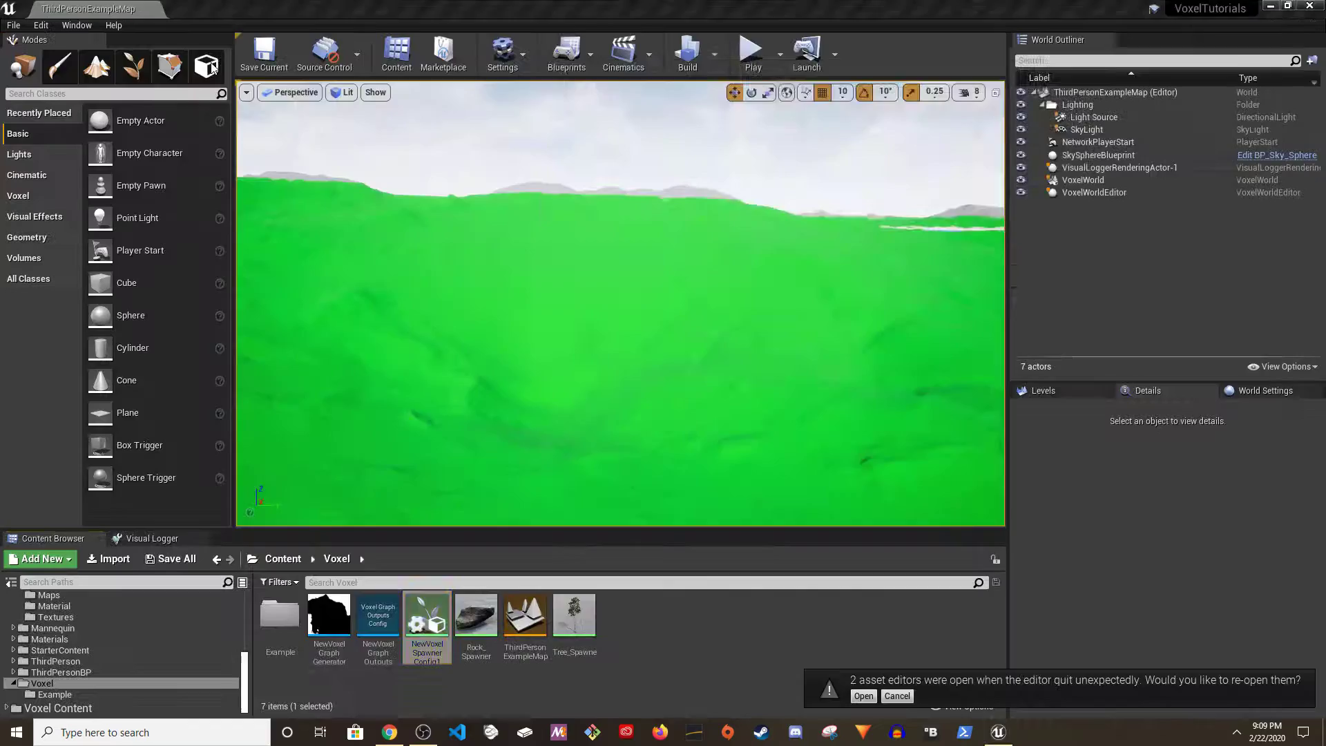
click(183, 9)
click(128, 9)
click(392, 607)
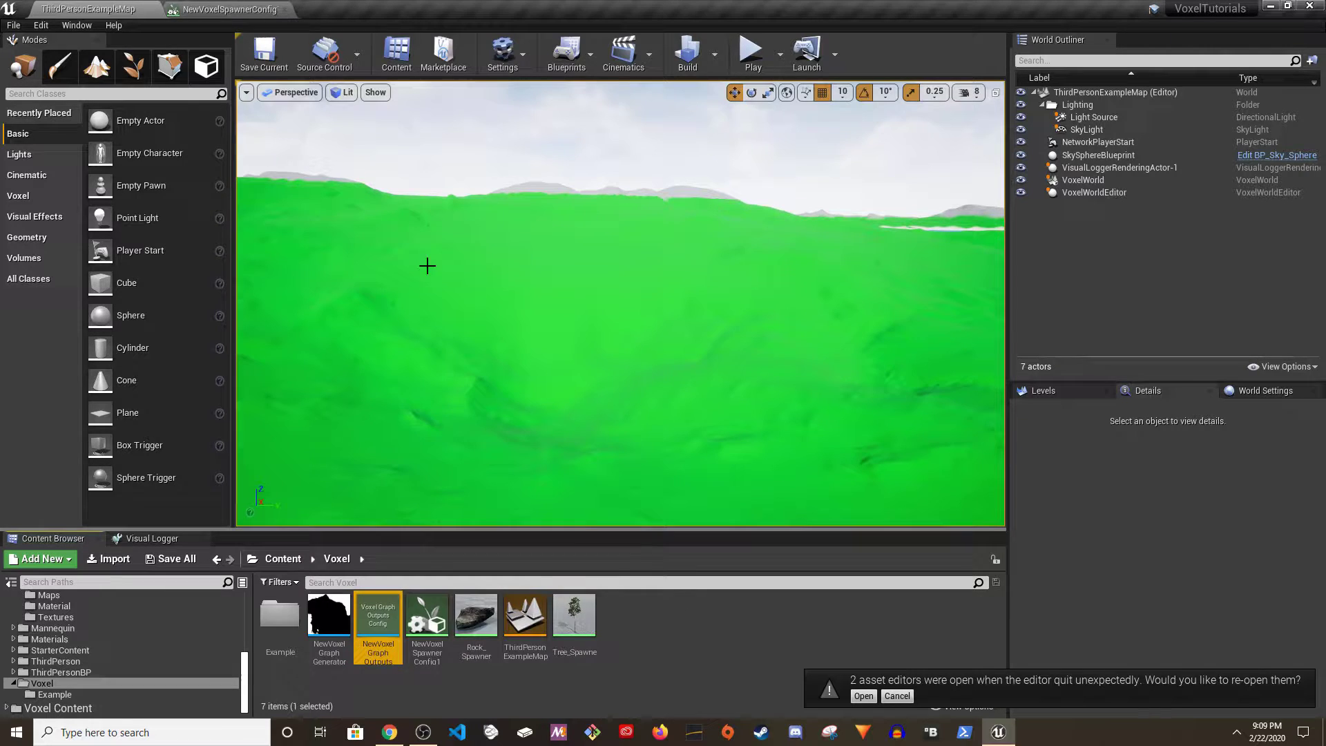
click(228, 9)
click(526, 203)
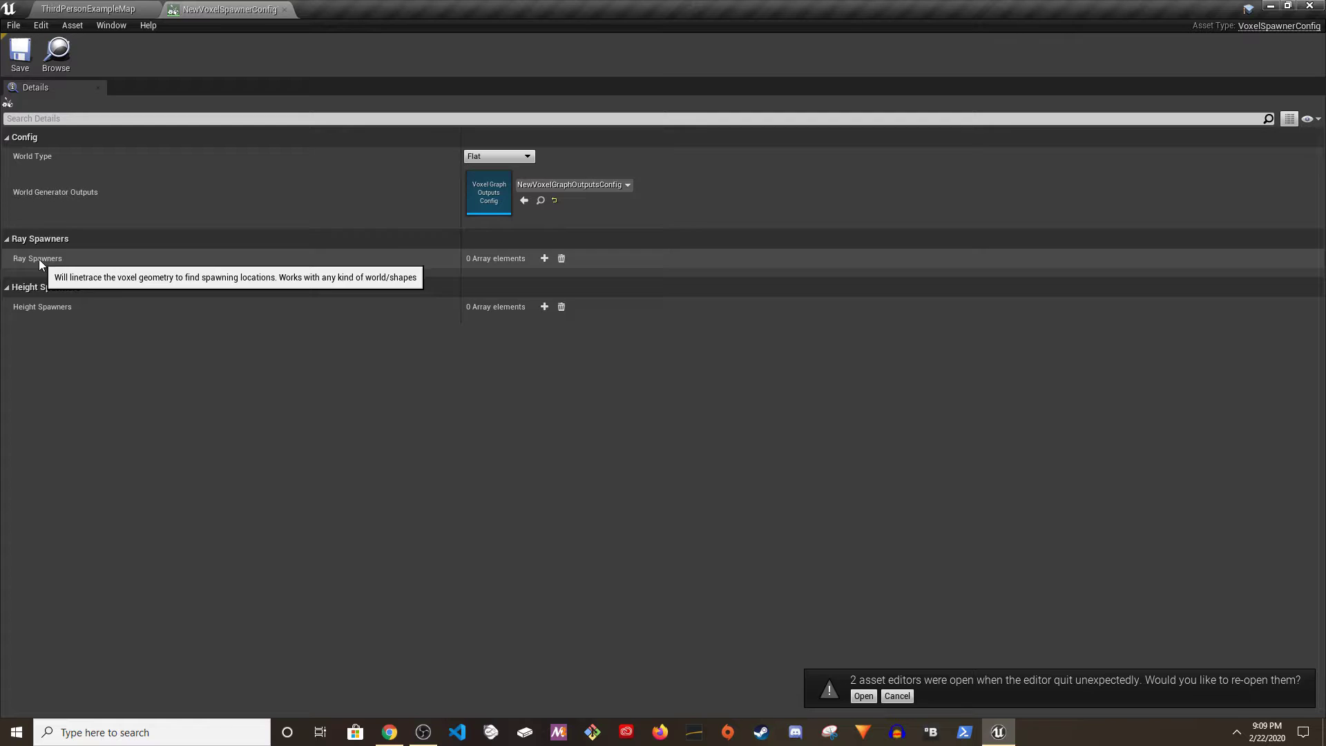
- Add a height spawner and check the graph output that drives its height
click(544, 306)
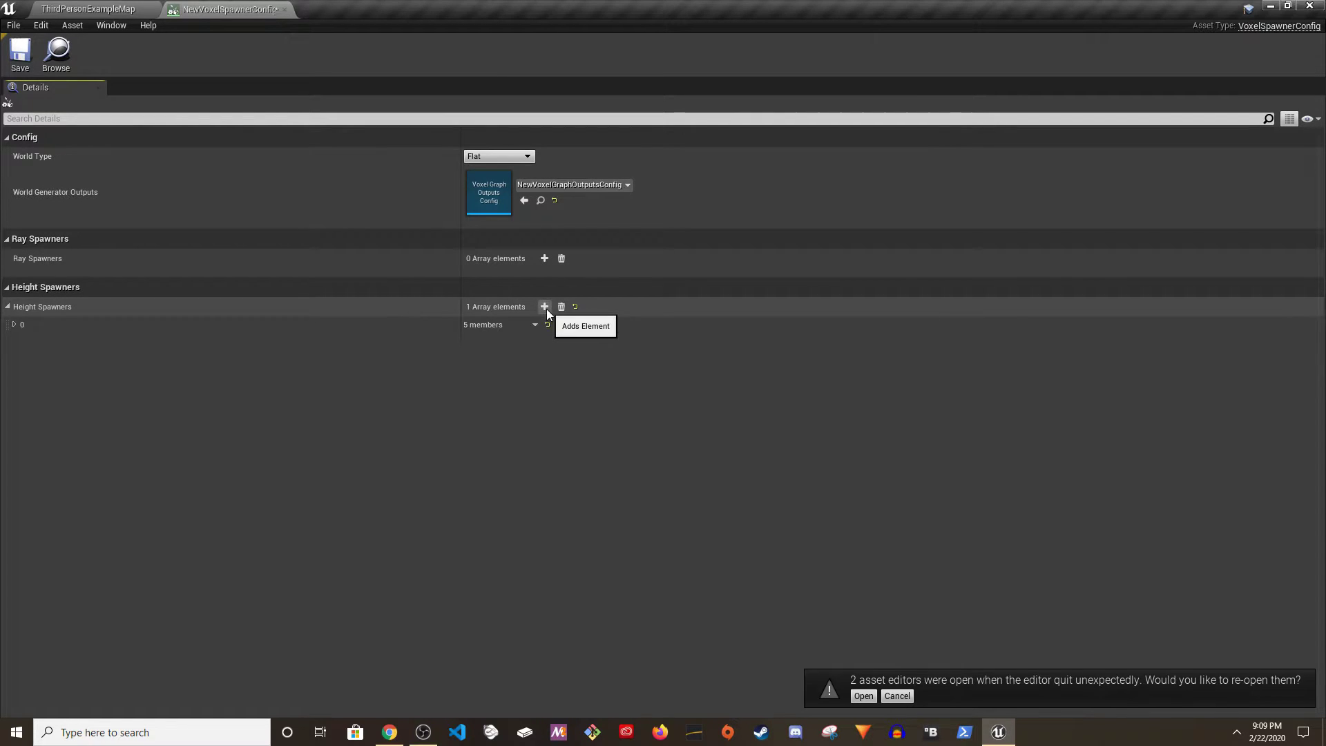
click(16, 324)
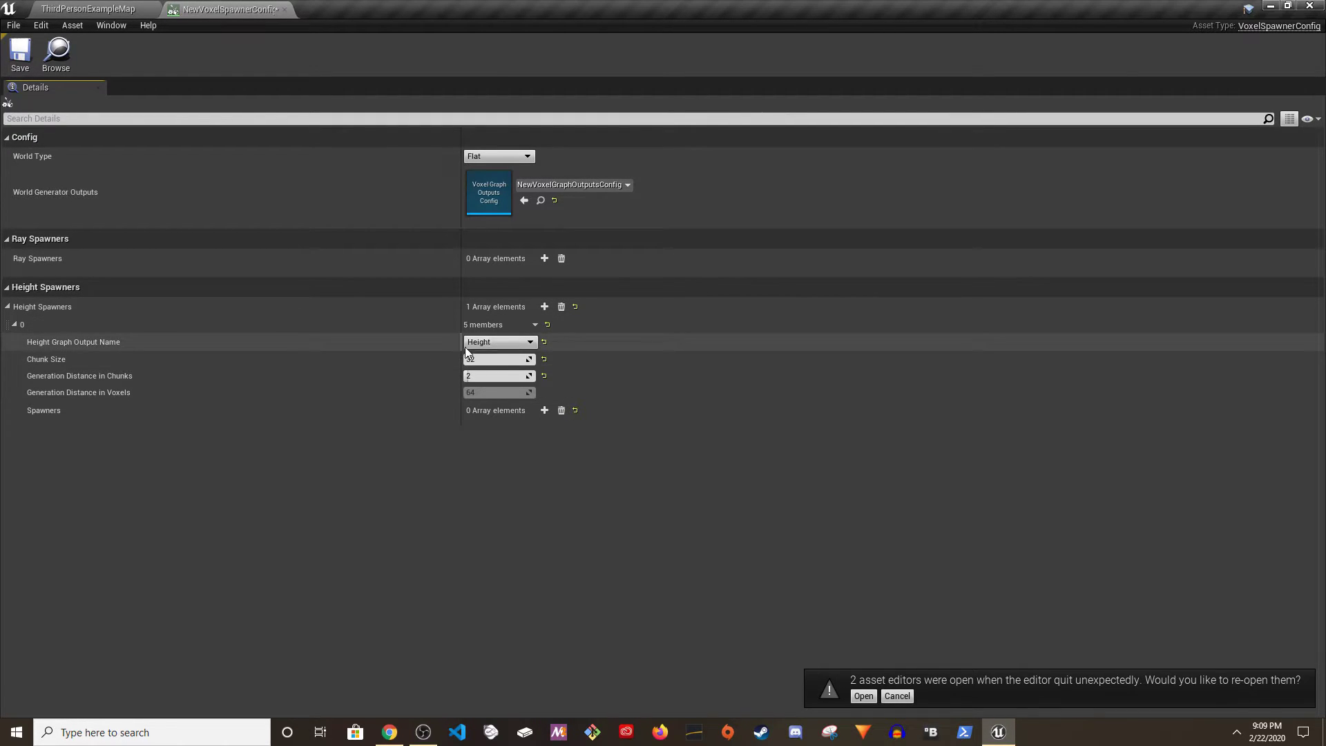
click(485, 343)
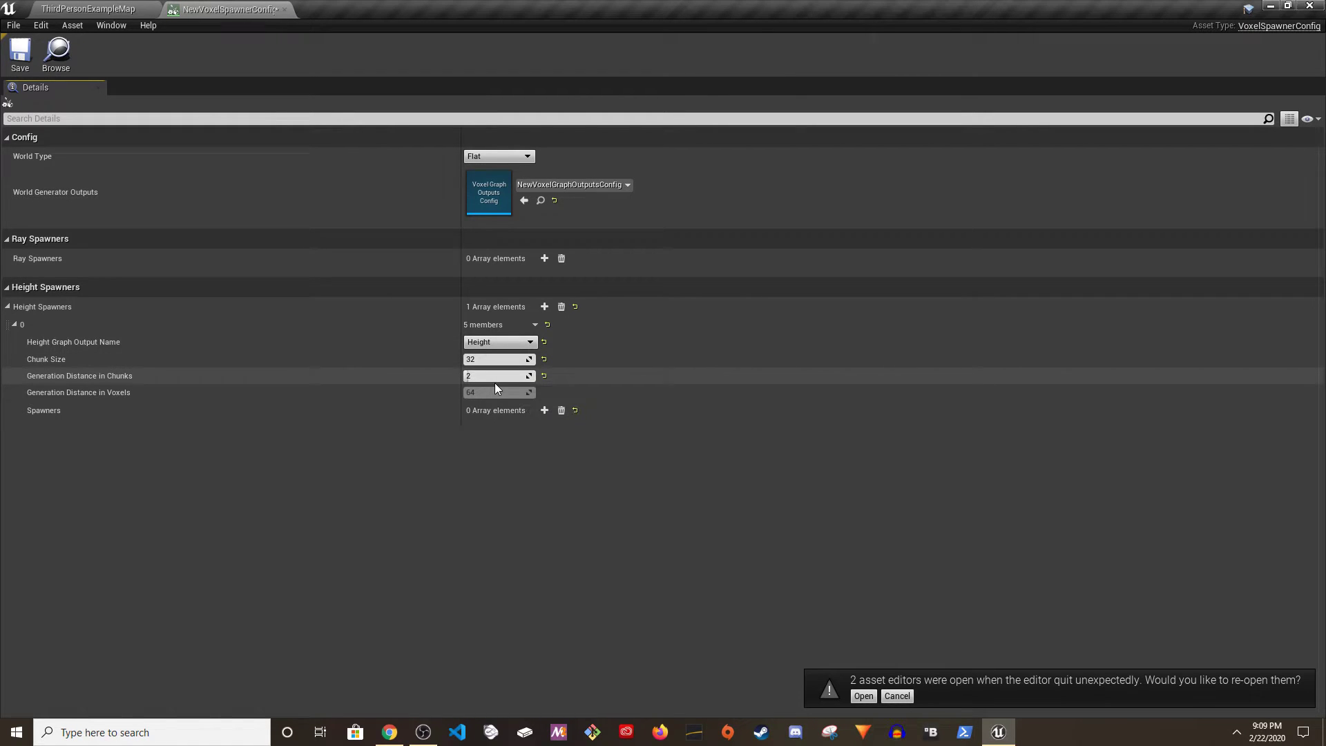
- Add two spawner entries, driven by TreeDensity and RockDensity respectively
click(544, 412)
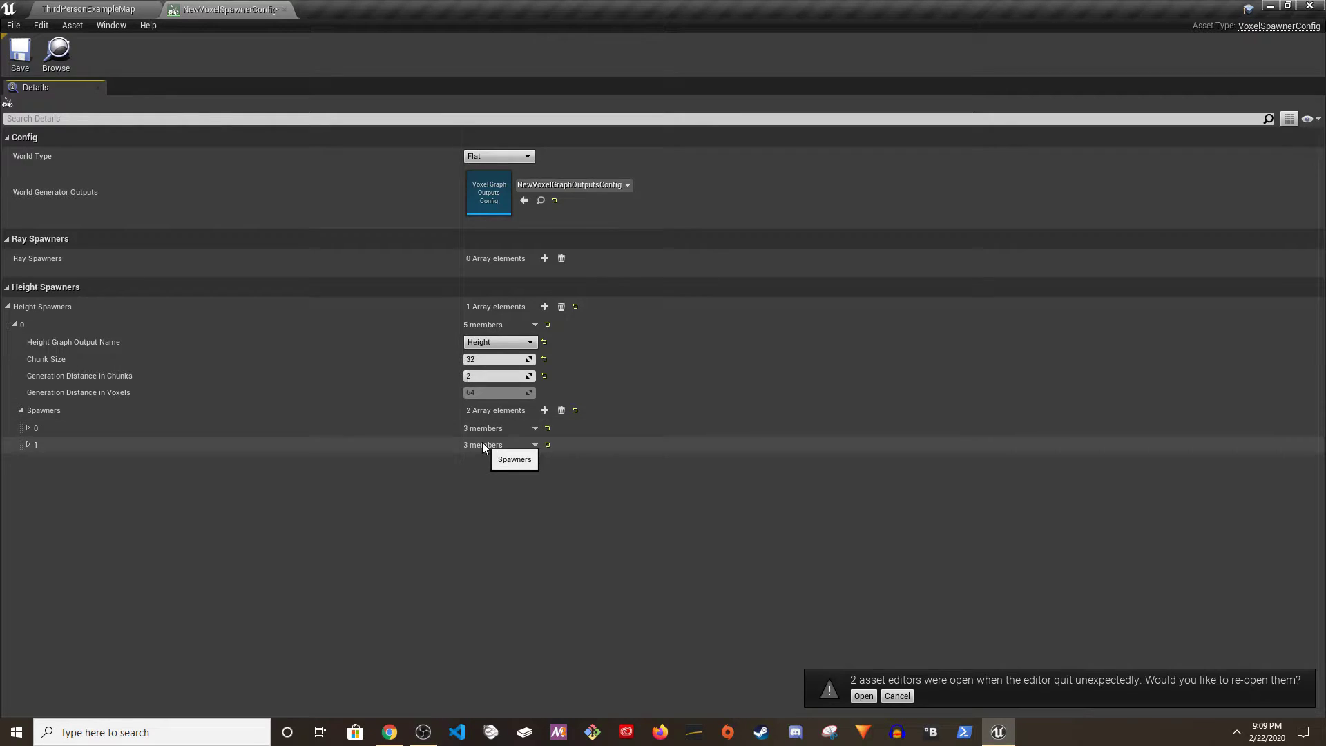
click(28, 428)
click(473, 462)
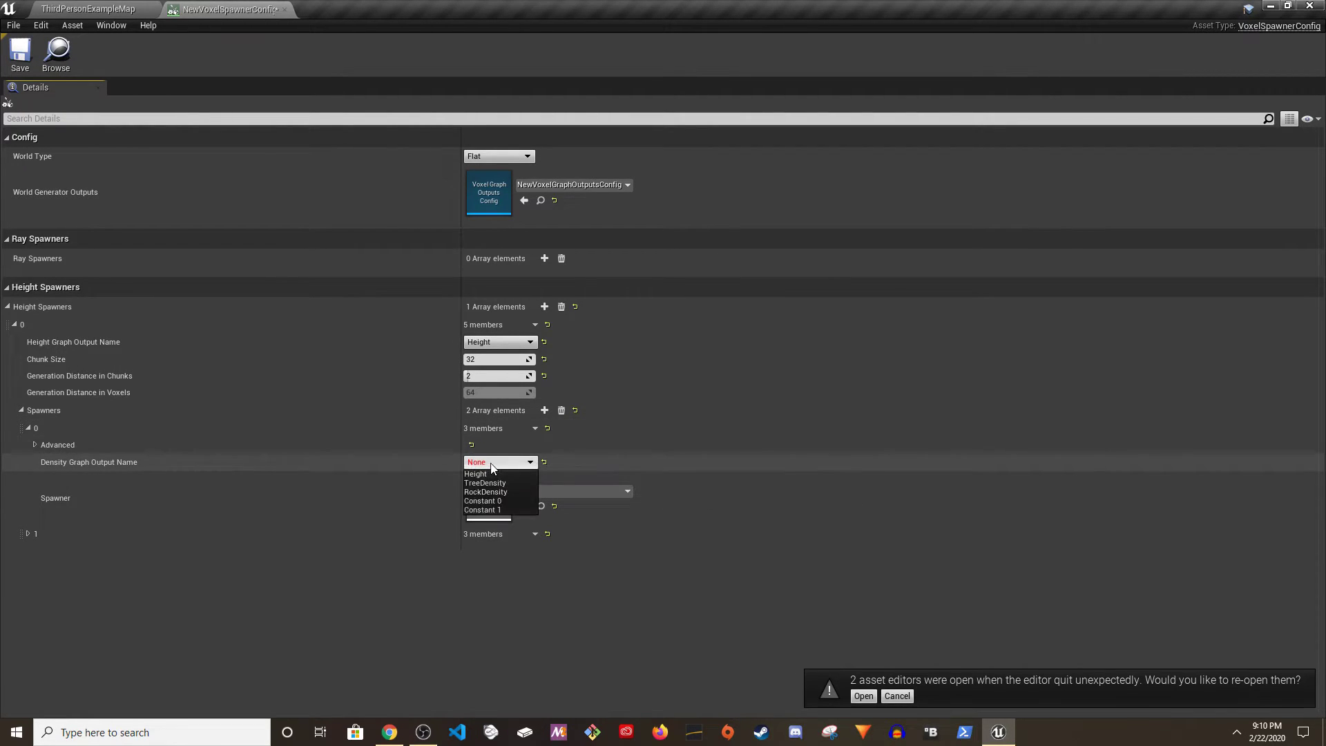
click(486, 482)
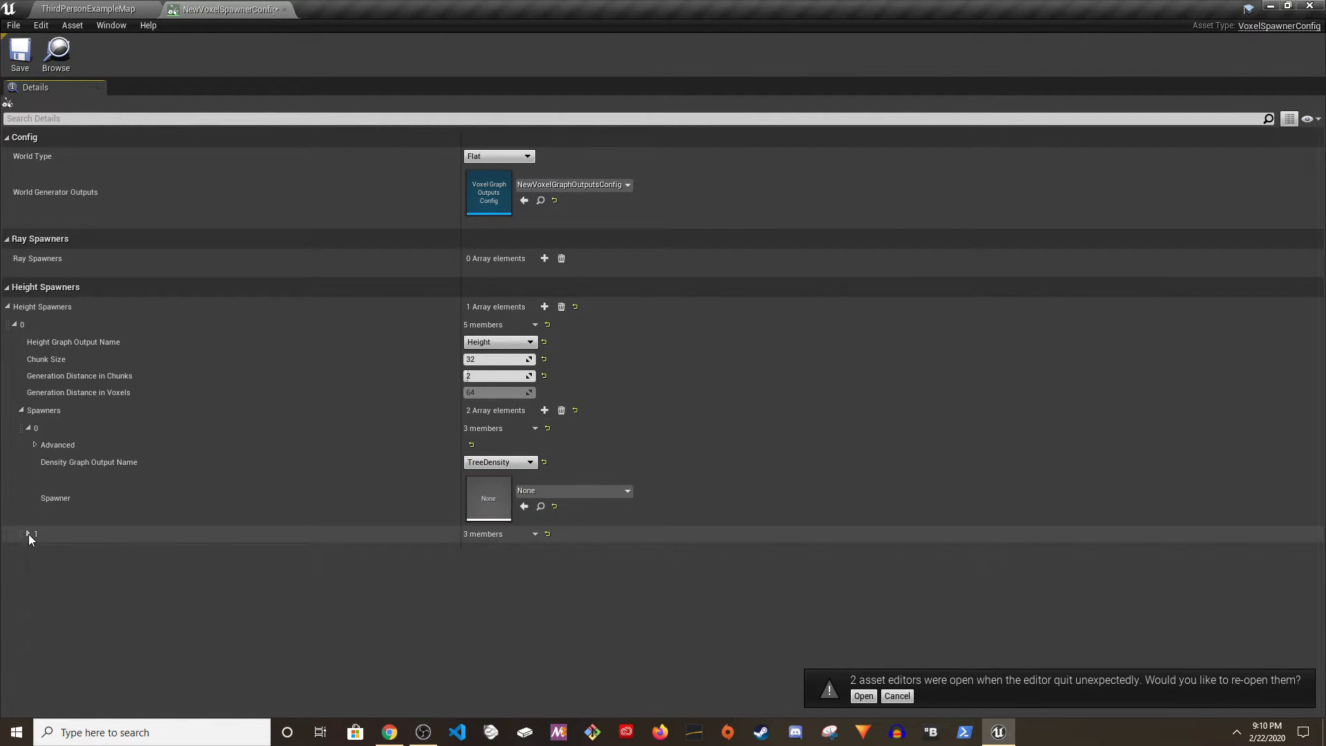
click(28, 533)
click(483, 568)
click(489, 598)
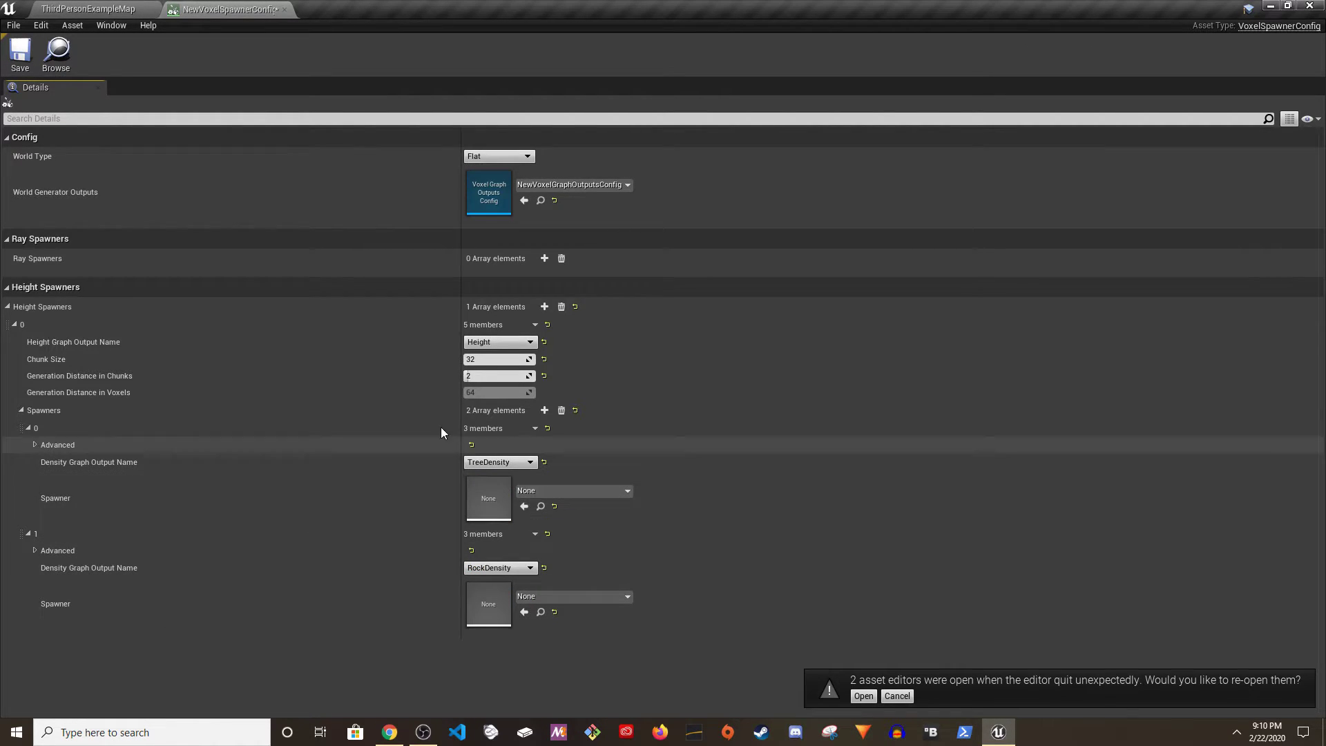
- Assign Tree_Spawner to the TreeDensity entry and Rock_Spawner to the RockDensity entry
click(545, 489)
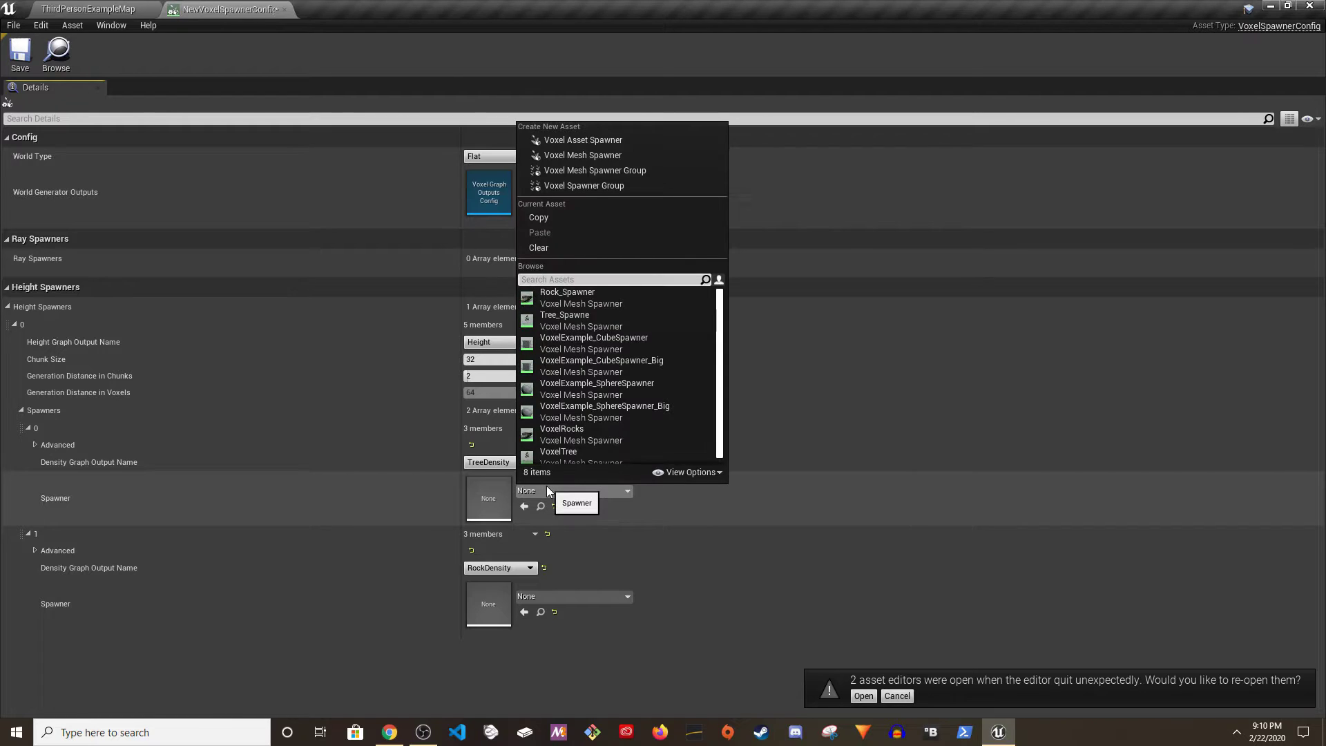
text(tr)
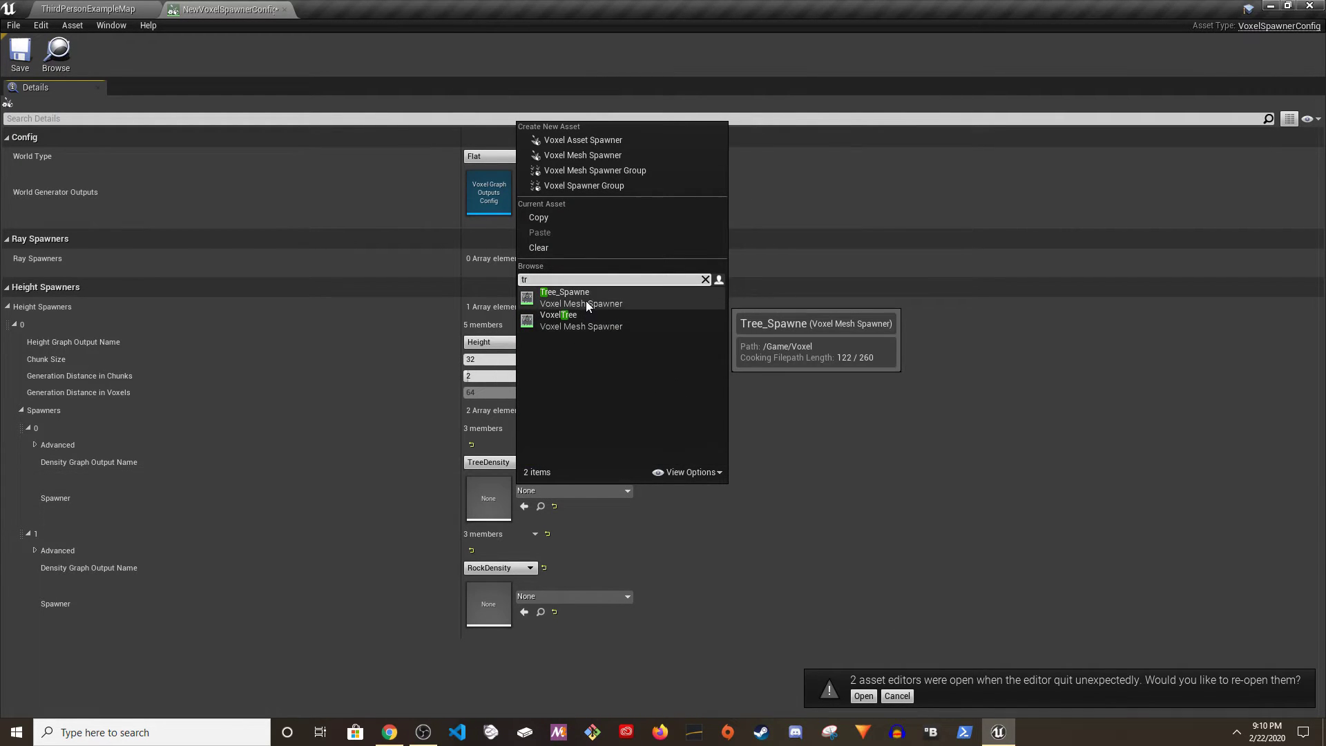
click(595, 294)
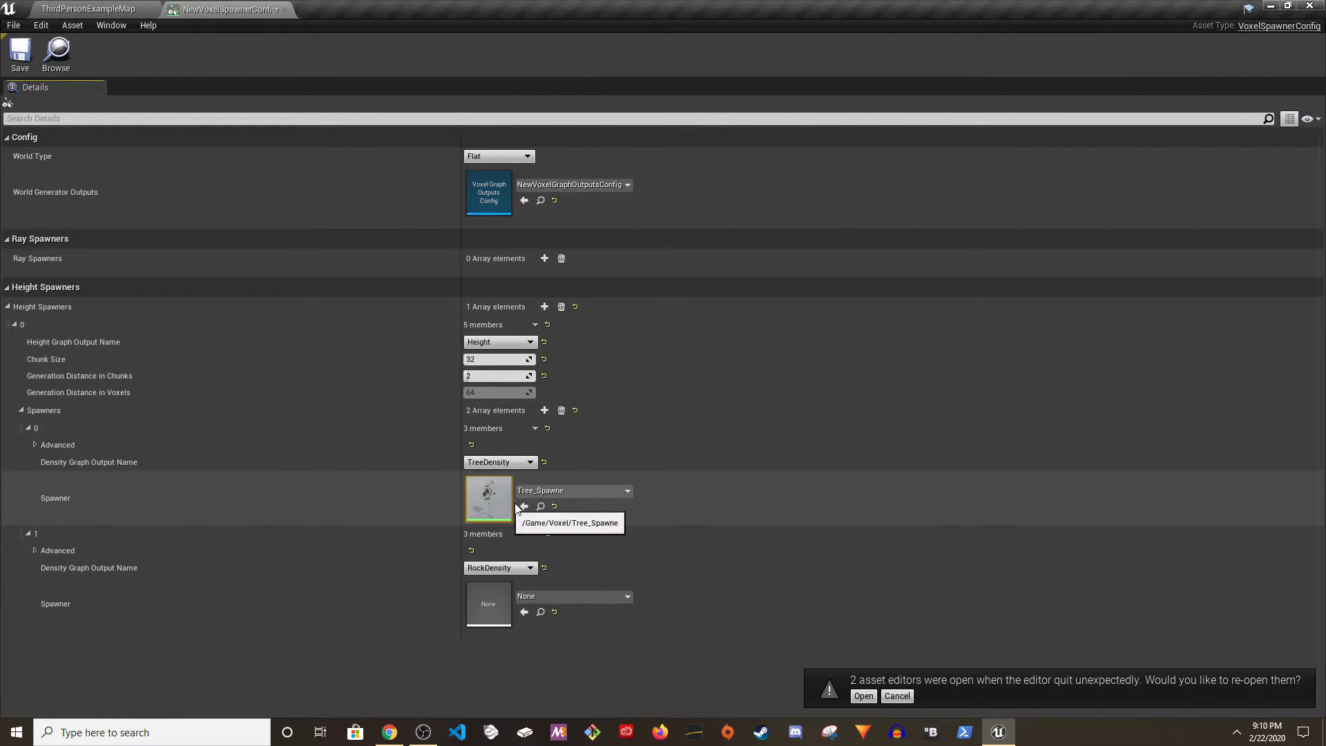
click(567, 597)
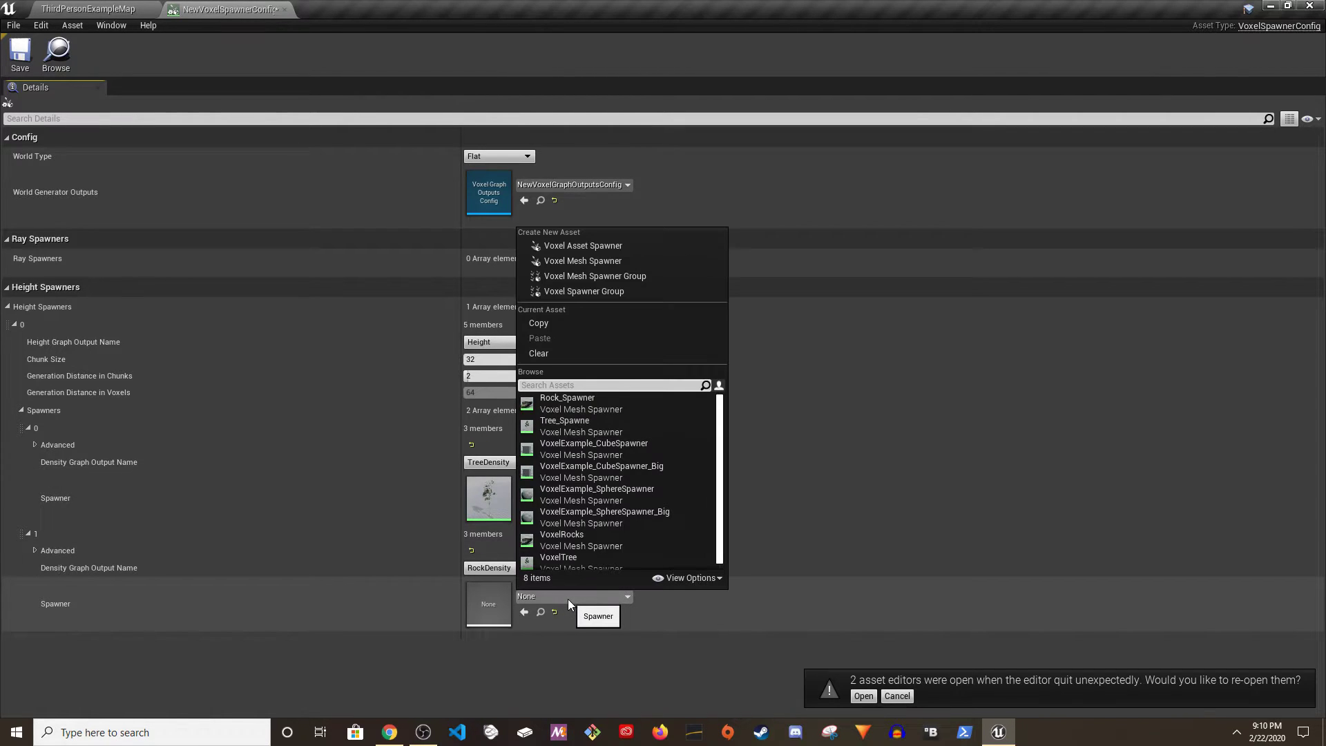
text(rock)
click(594, 404)
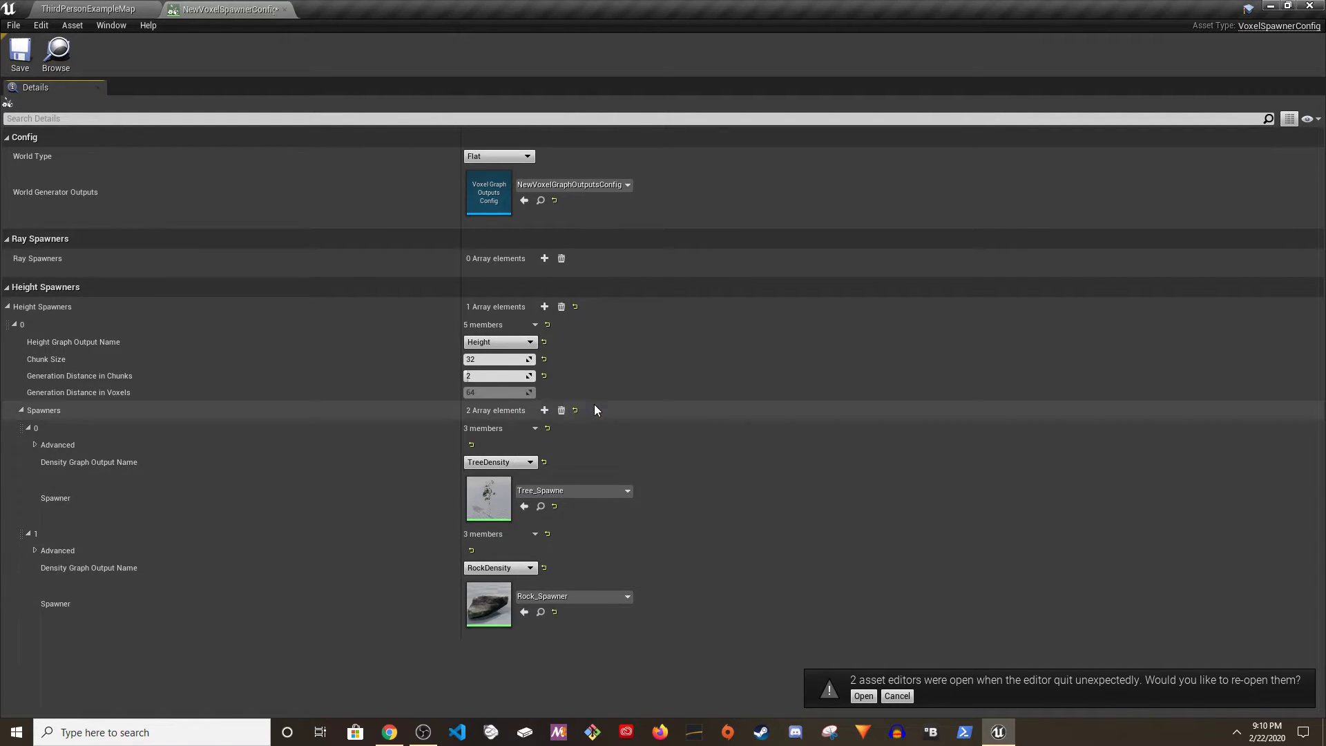
- Locate the tree spawner asset, then reveal both spawner entries' advanced settings
click(541, 506)
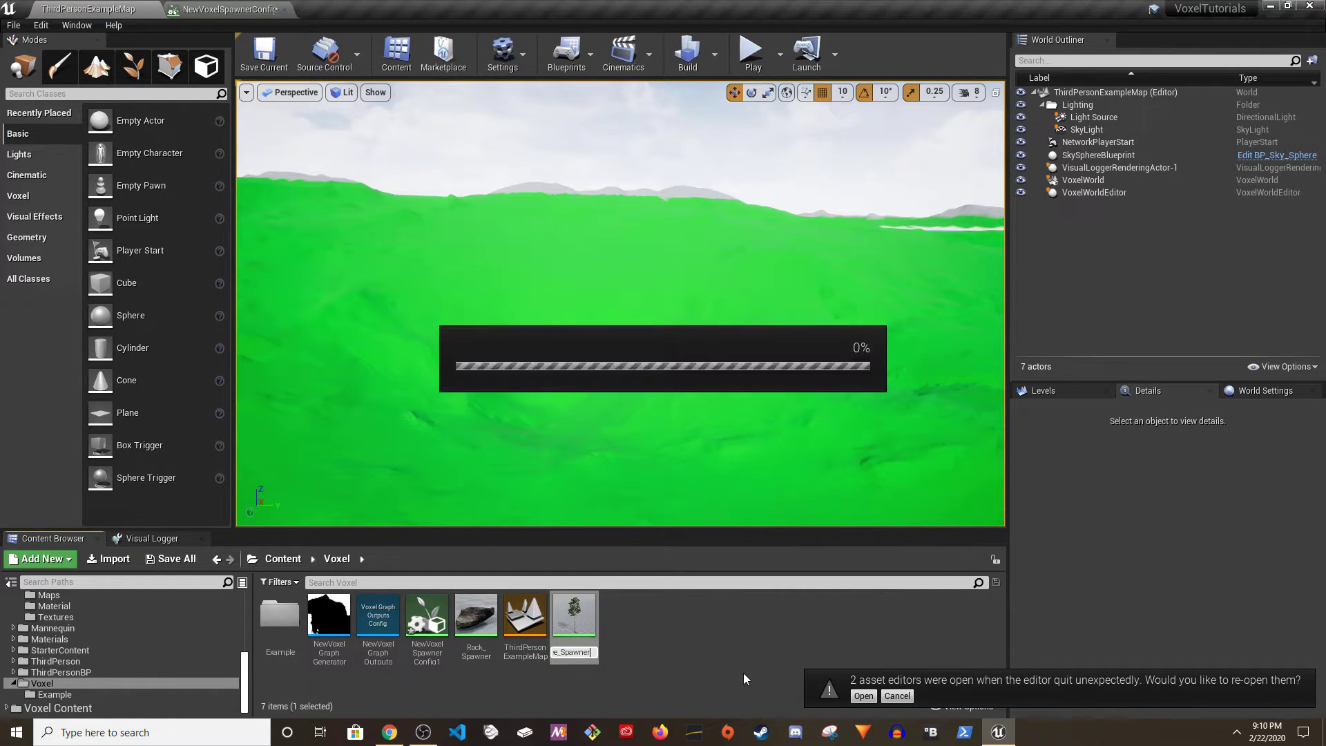
click(228, 9)
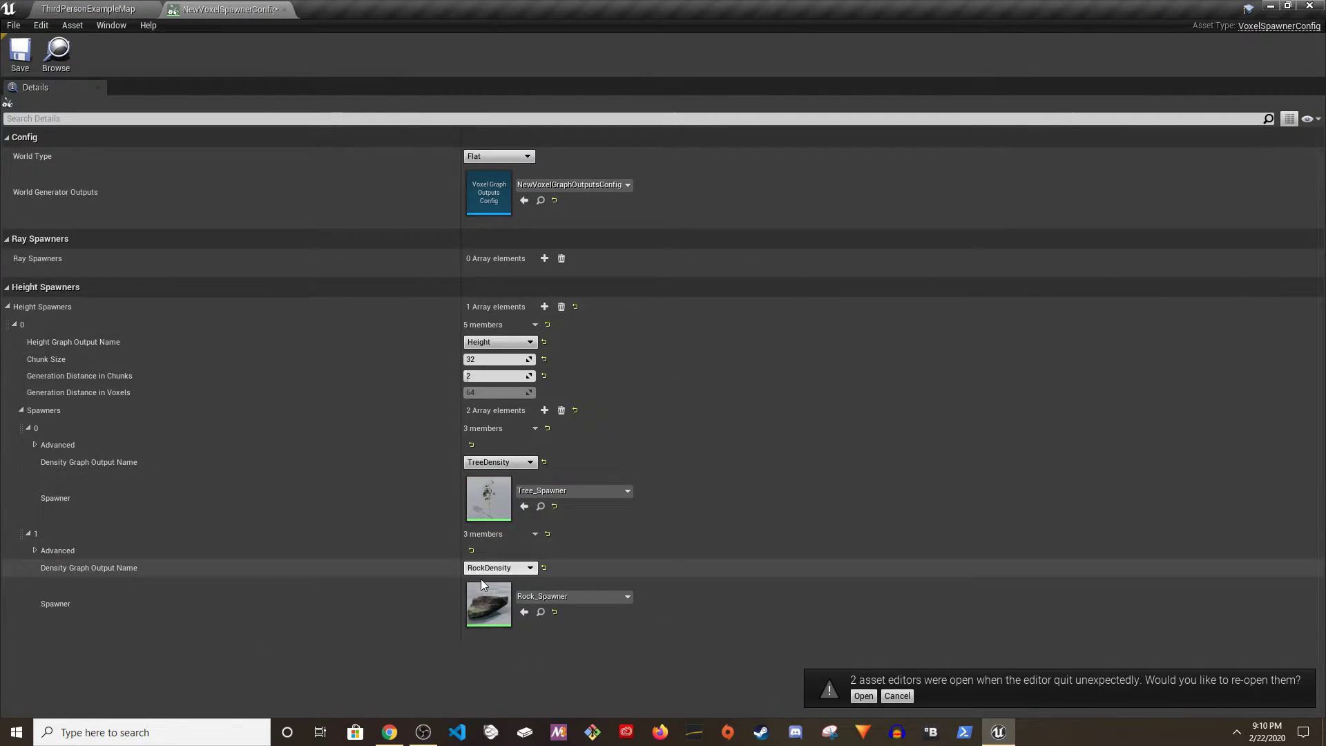
click(61, 549)
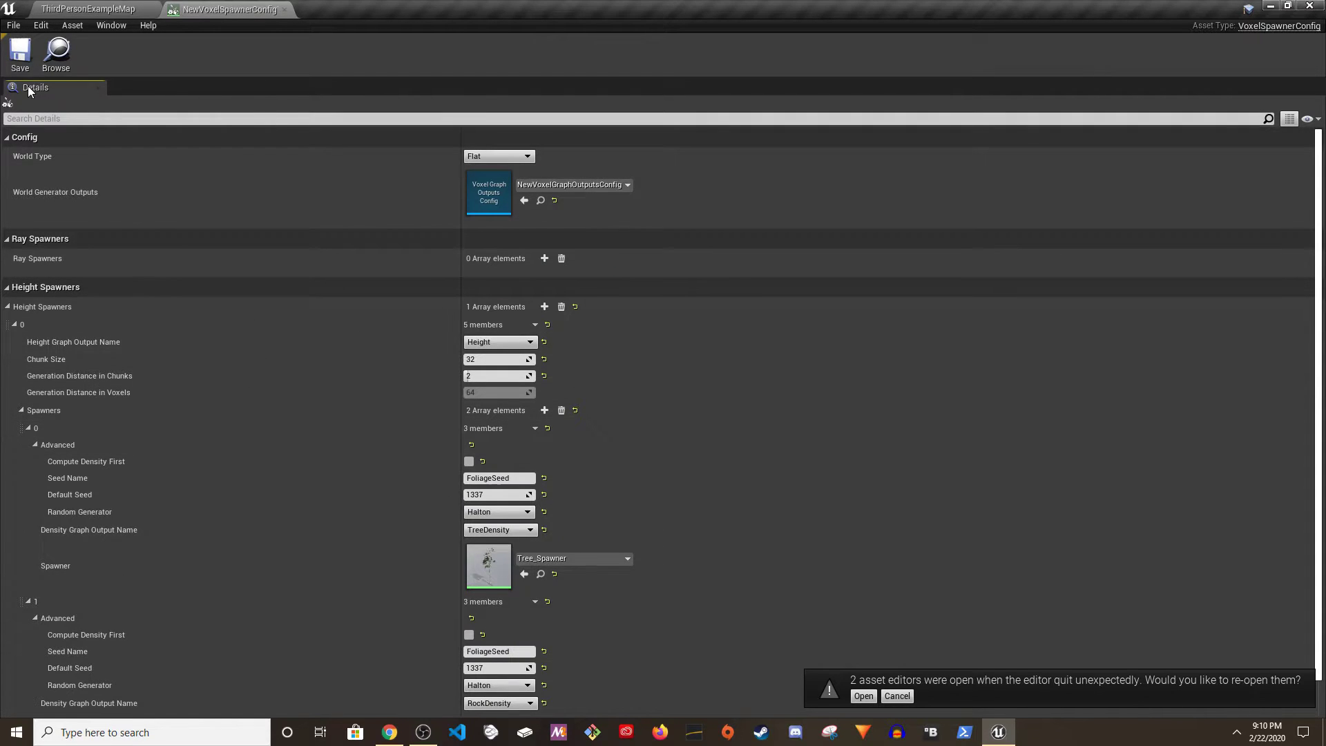
- Open NewVoxelGraphGenerator, clear its Outputs setting and save the graph
click(280, 10)
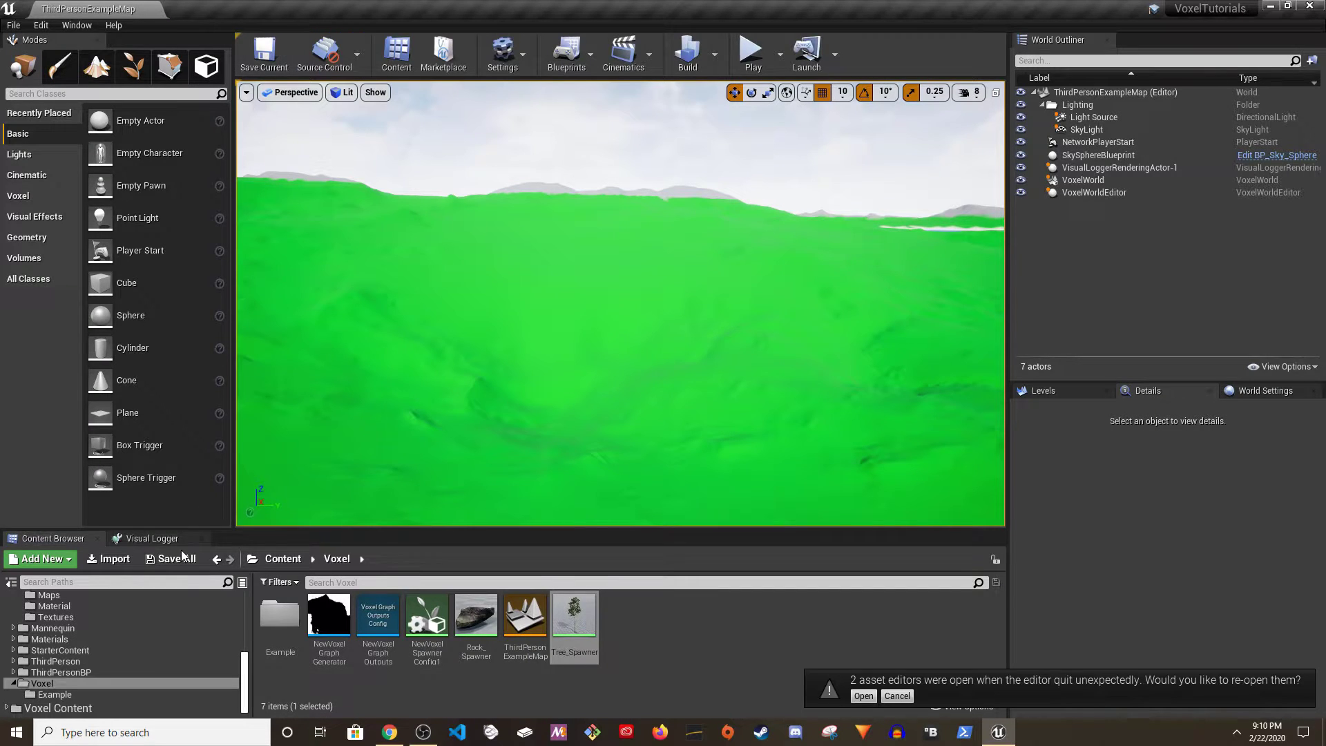
double_click(329, 622)
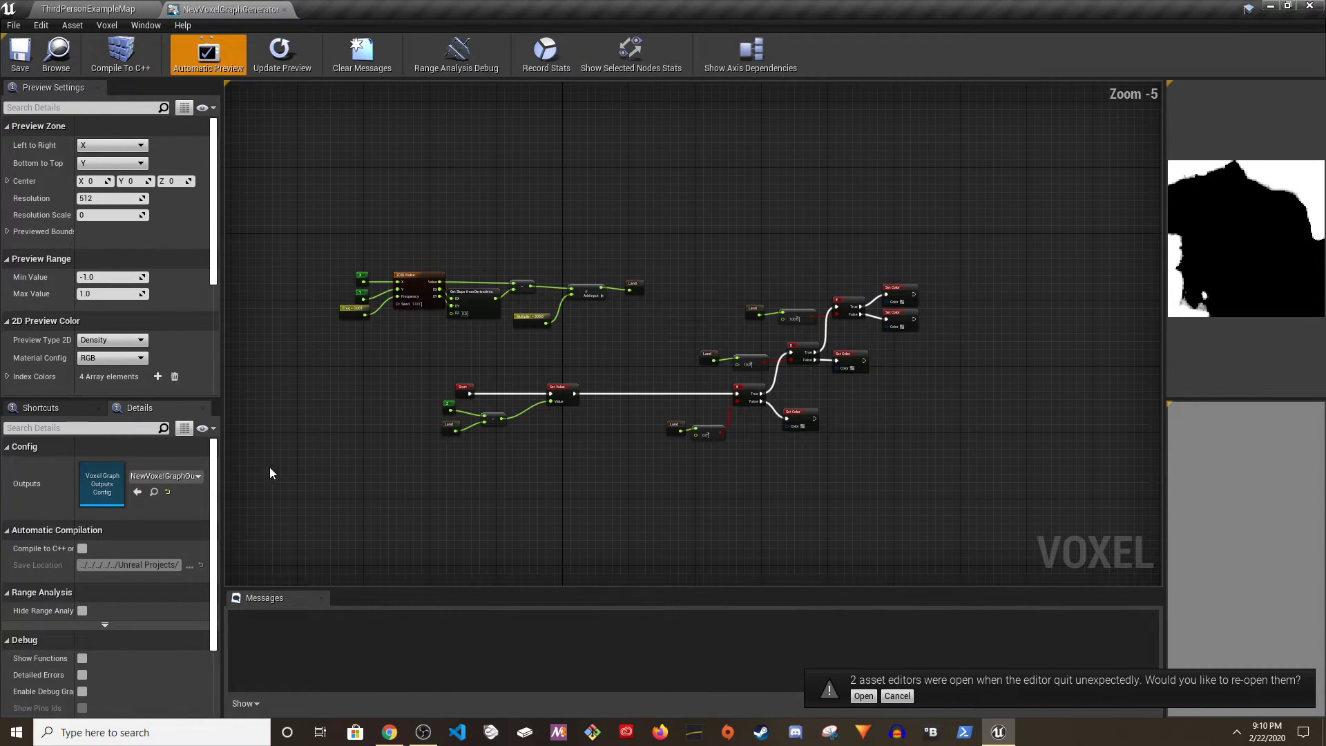
click(168, 491)
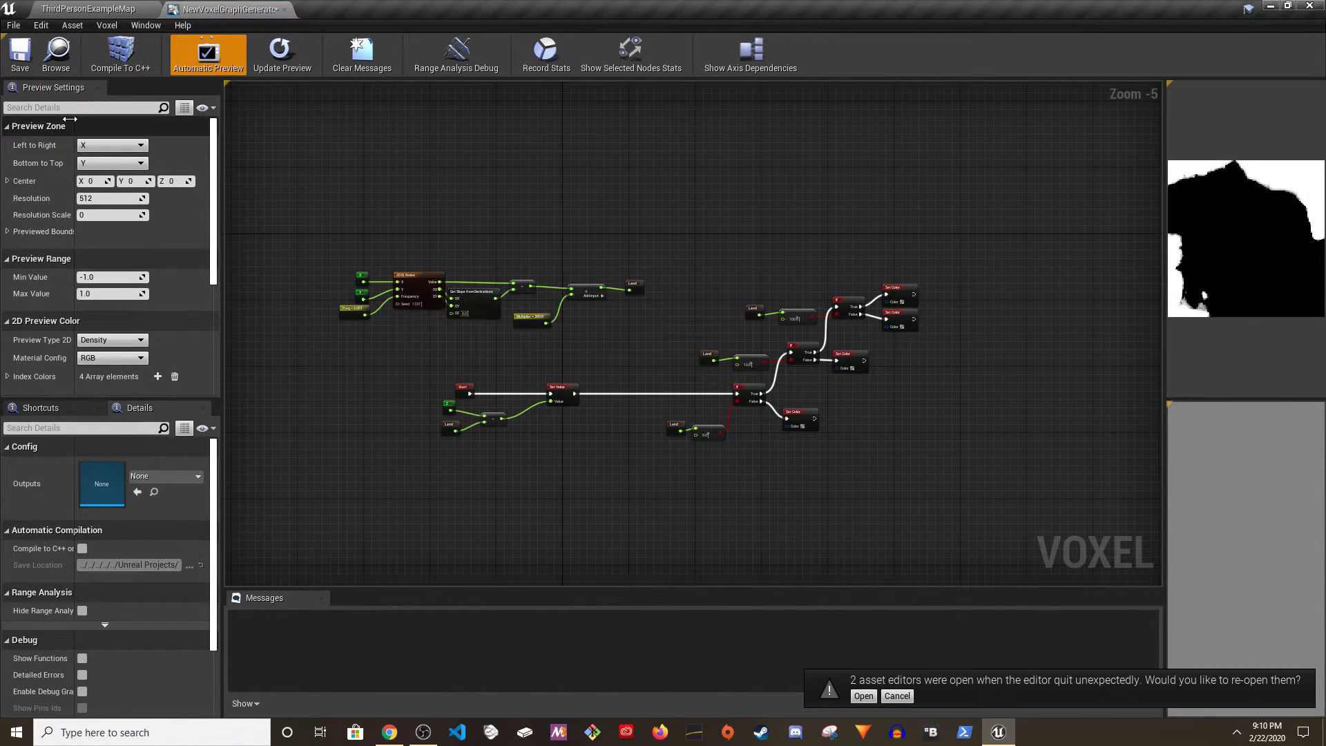
click(14, 65)
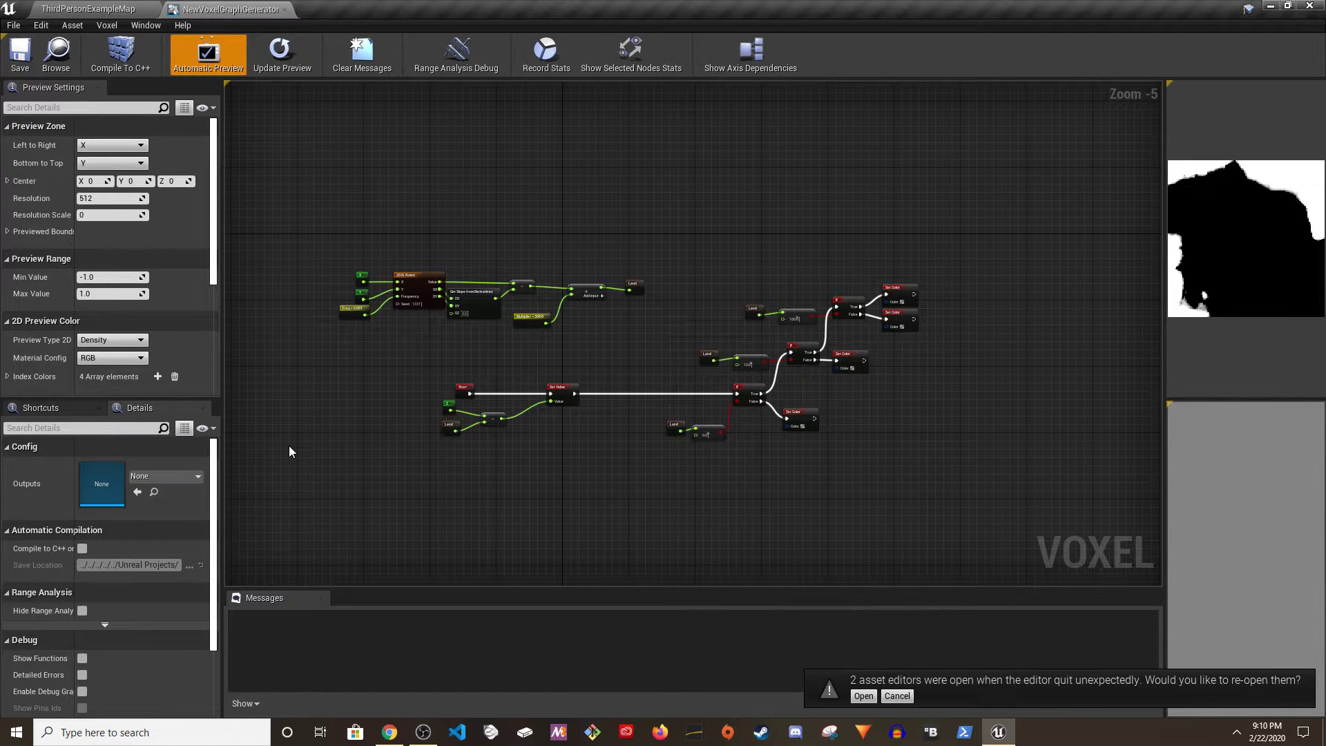
- Assign NewVoxelGraphOutputsConfig as Outputs and confirm it lists Height, TreeDensity and RockDensity
key(ctrl+b)
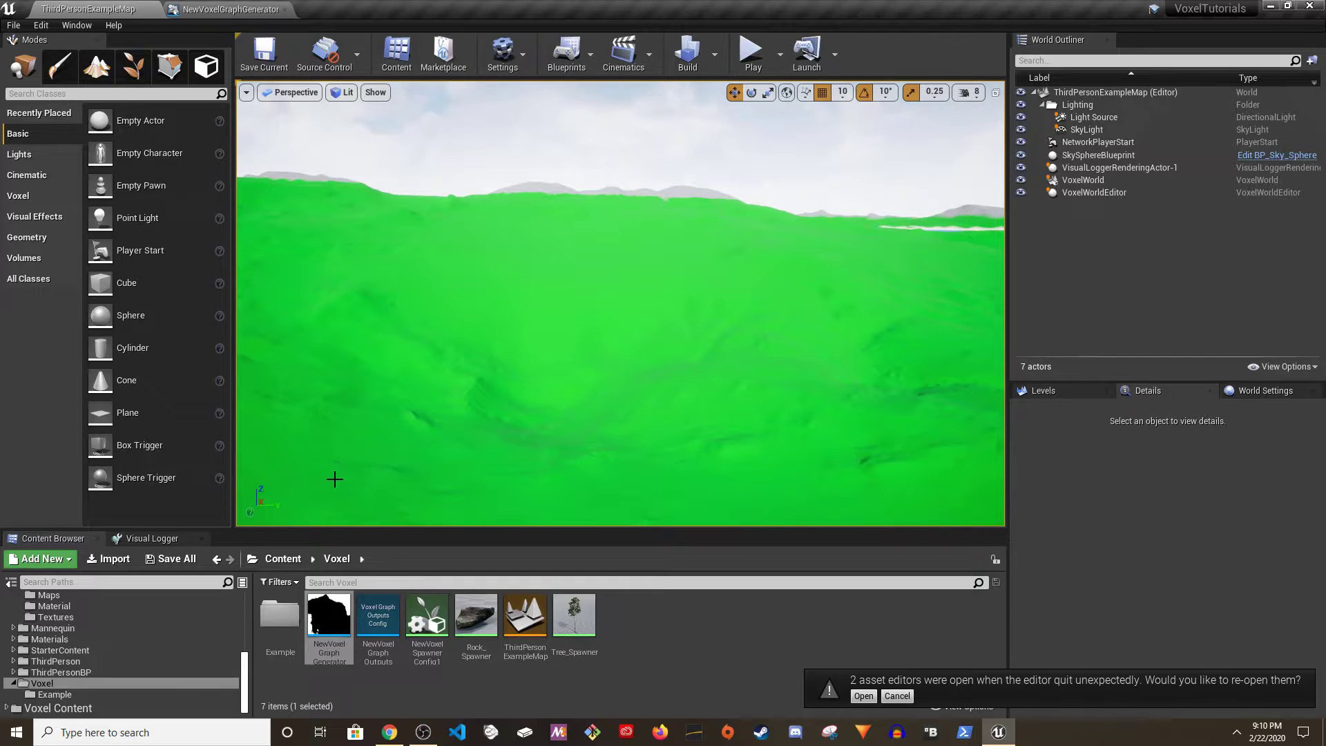
drag(385, 625, 224, 428)
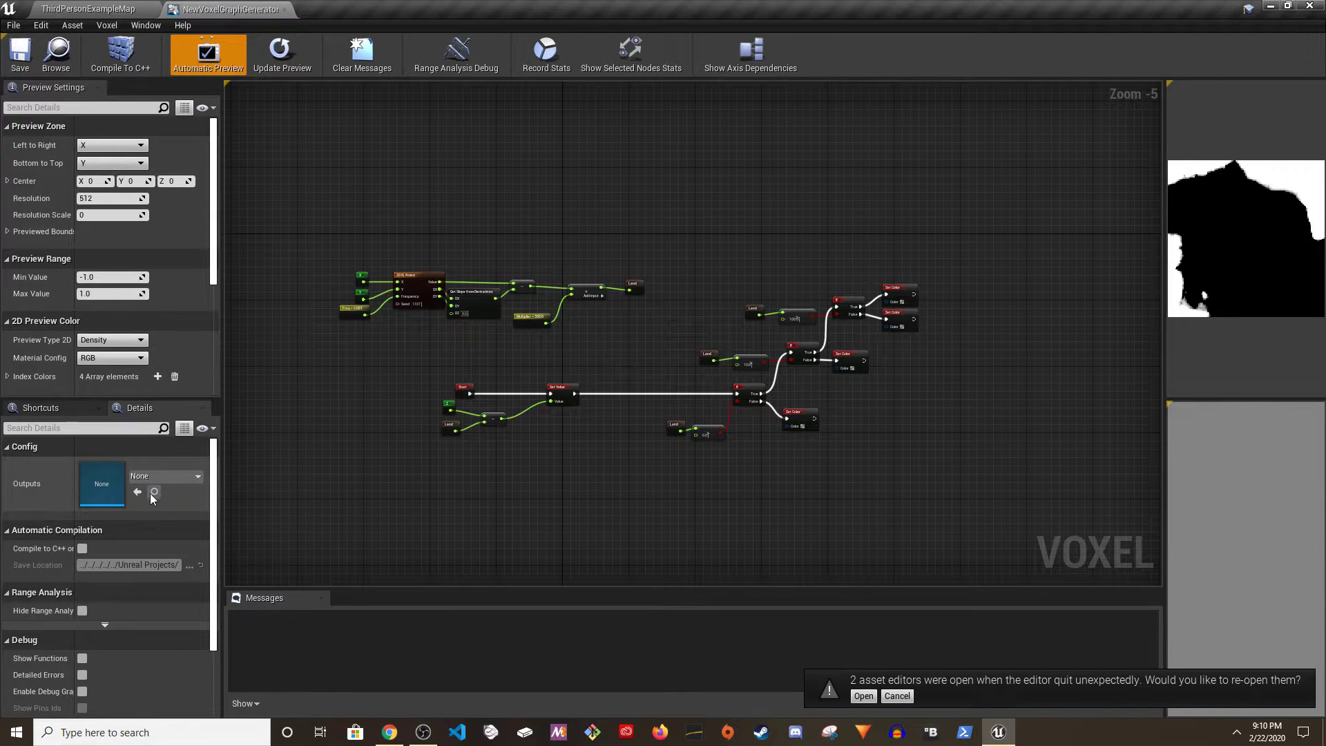
click(137, 492)
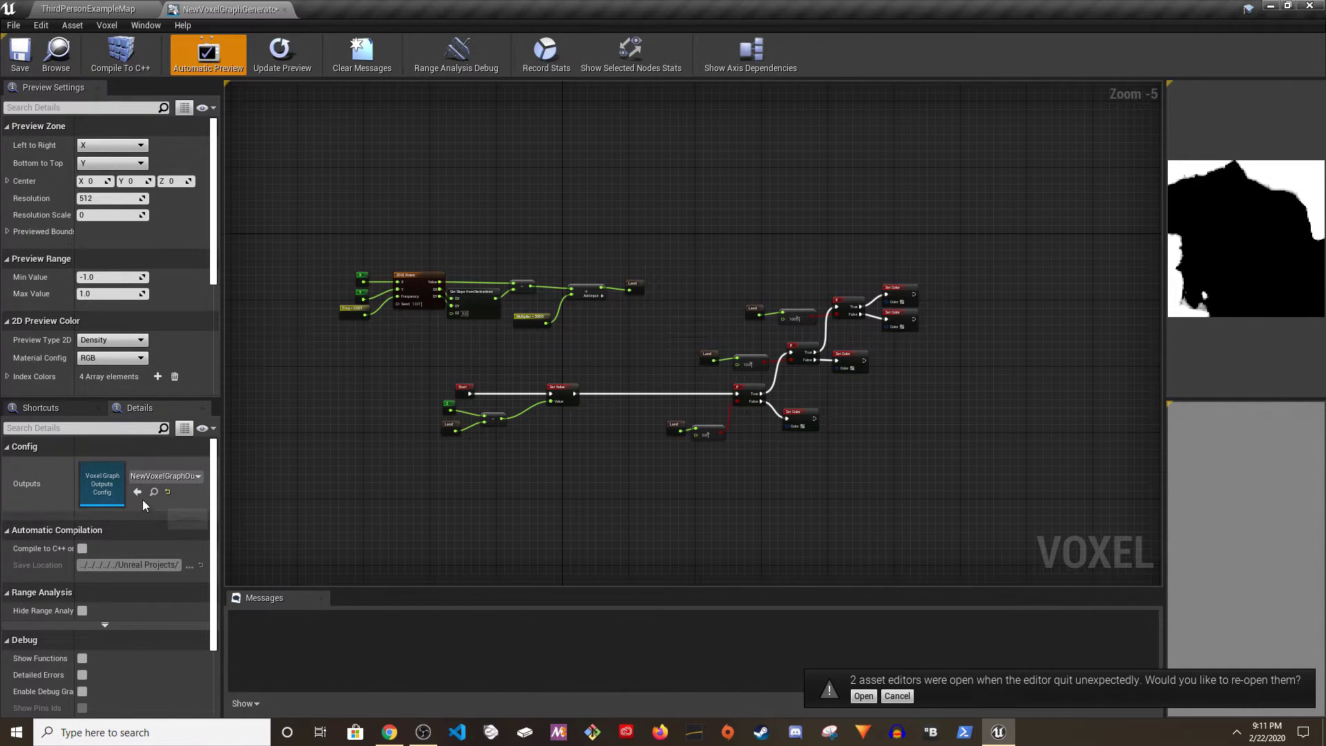
click(154, 492)
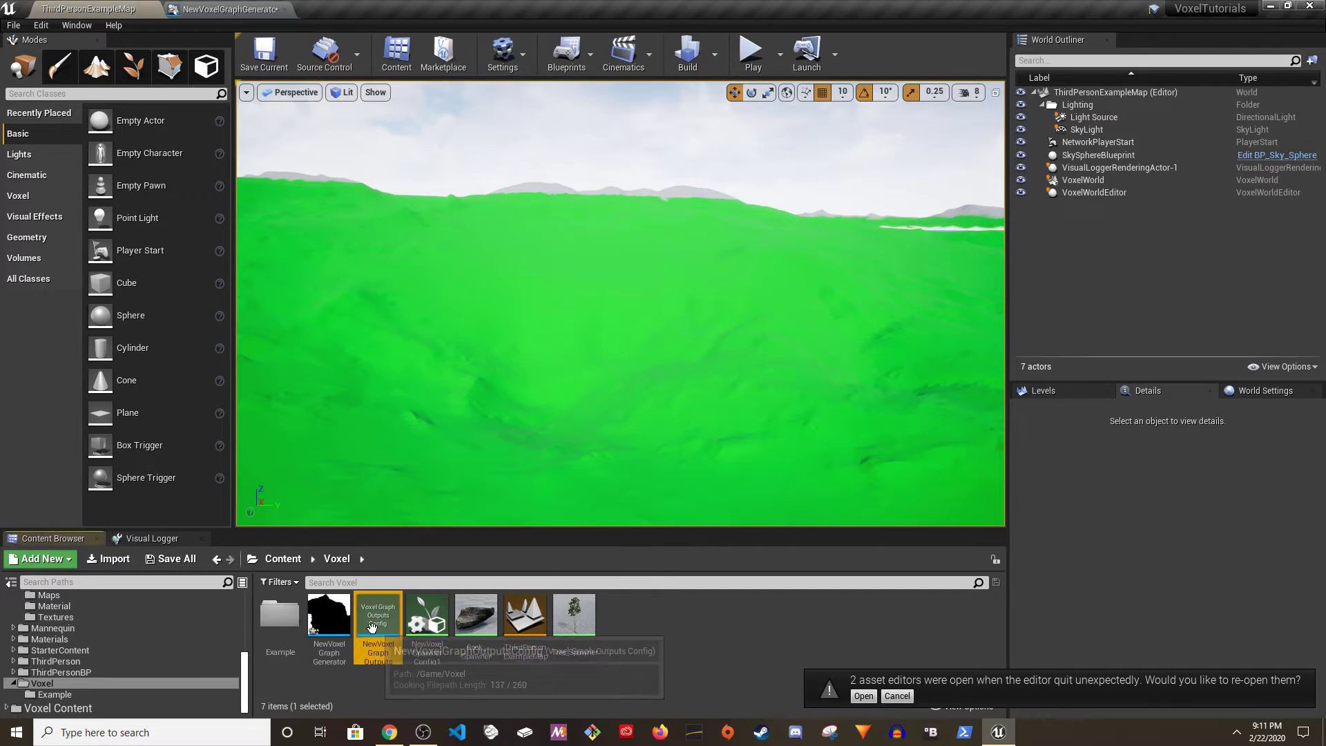
double_click(376, 616)
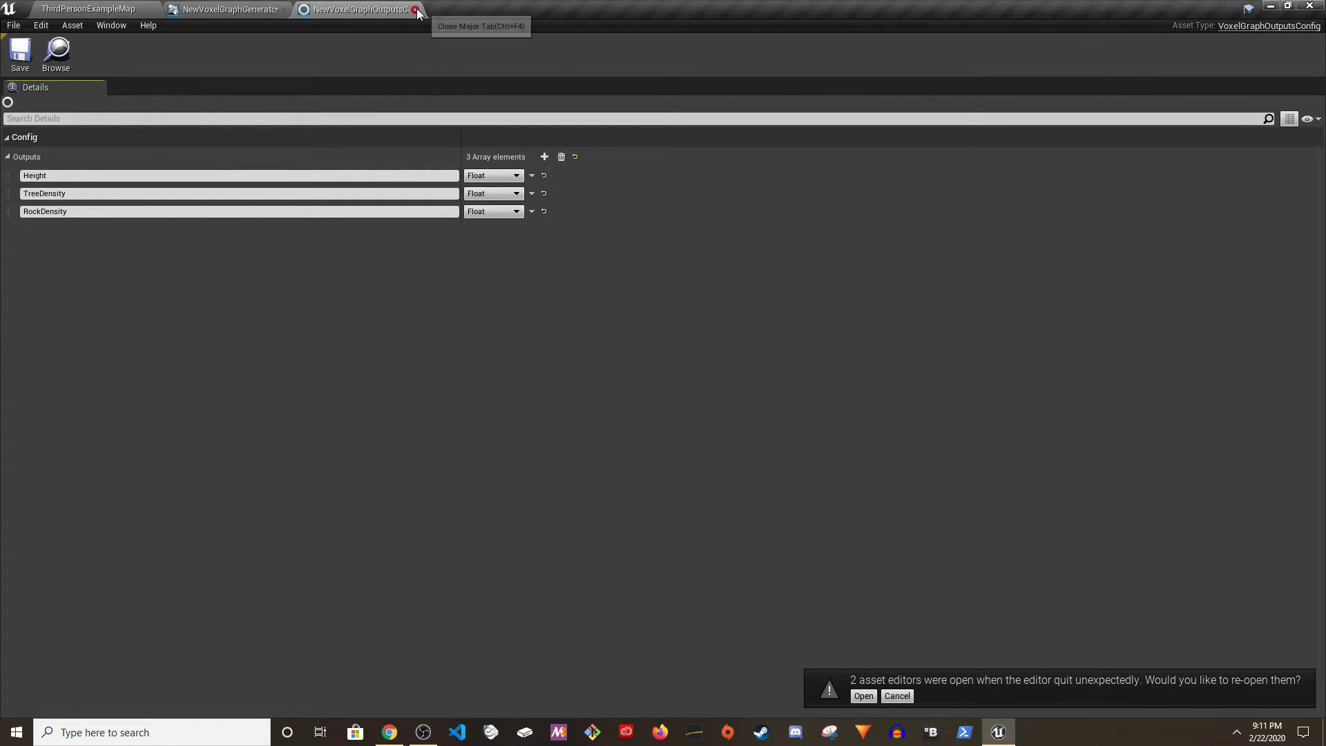
click(414, 9)
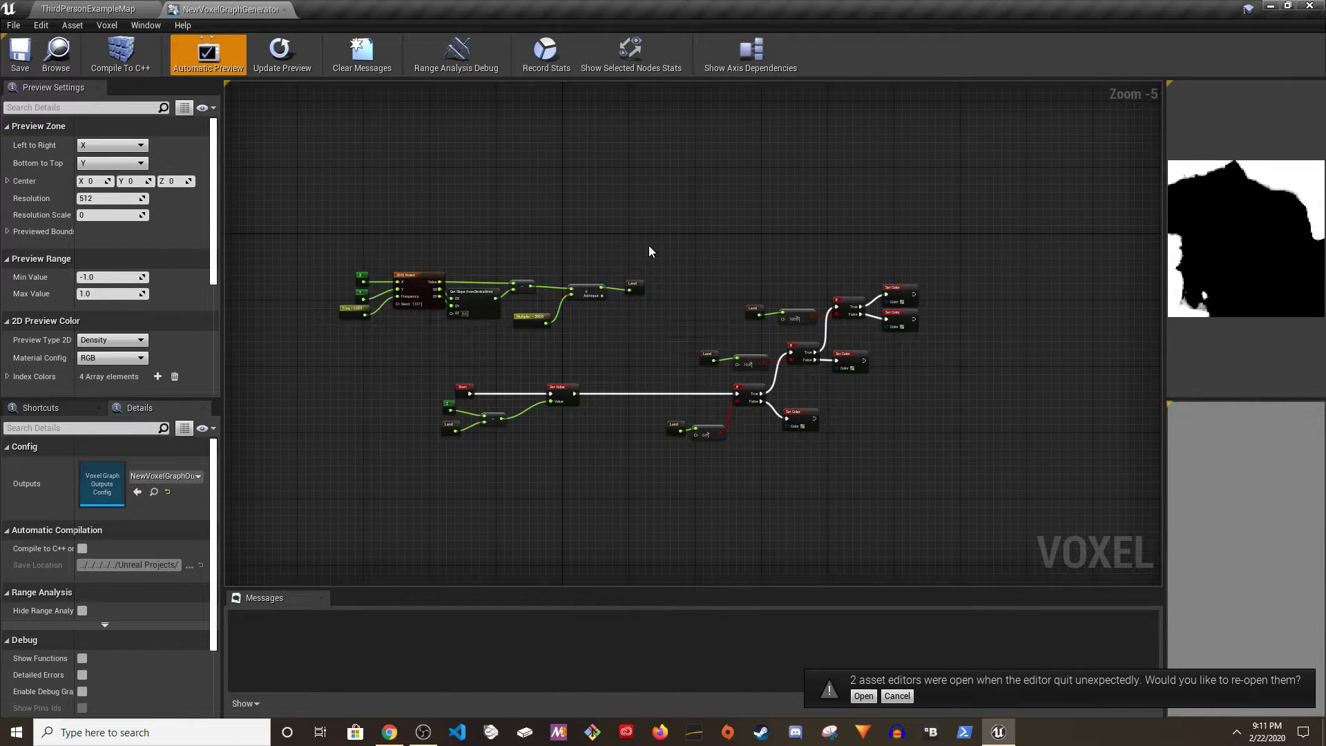
- Add a Set Height node to the voxel graph
scroll(557, 337, up, 3)
scroll(542, 325, up, 2)
right_click(541, 323)
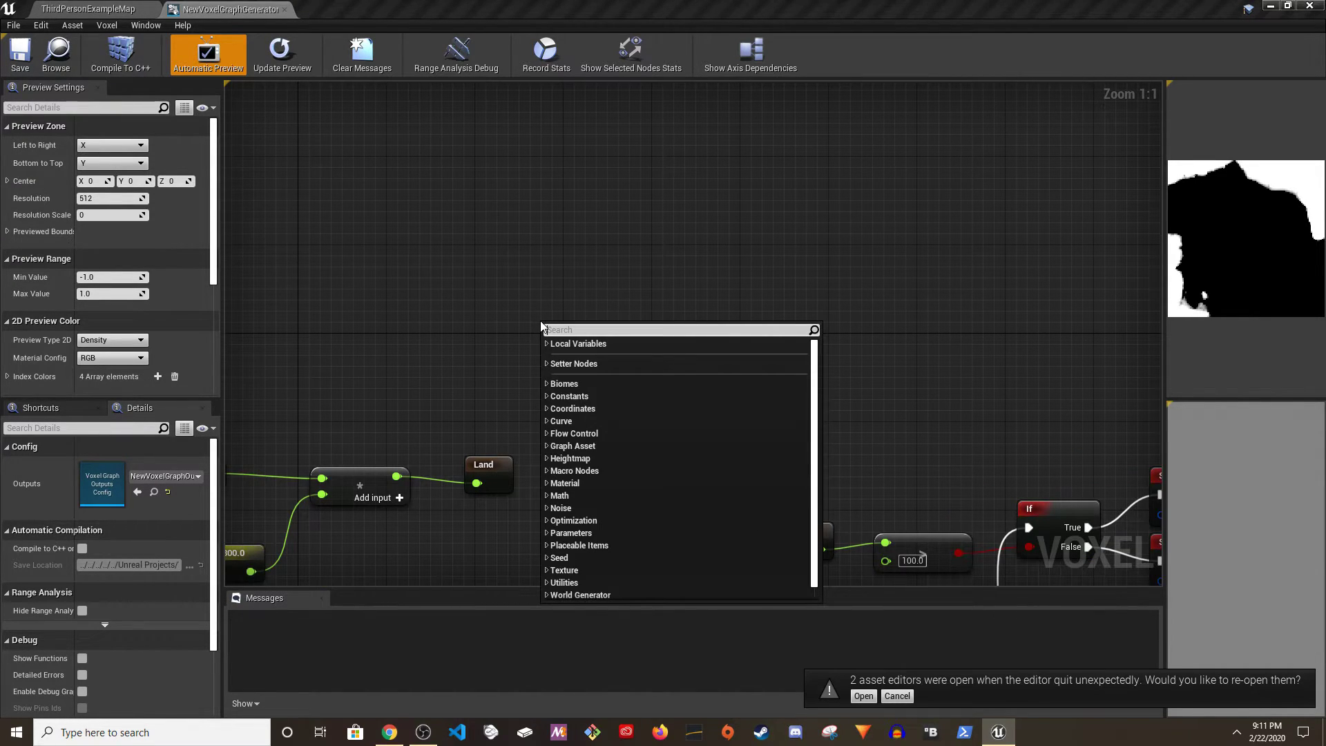
click(474, 321)
right_drag(474, 320, 747, 3)
right_click(396, 389)
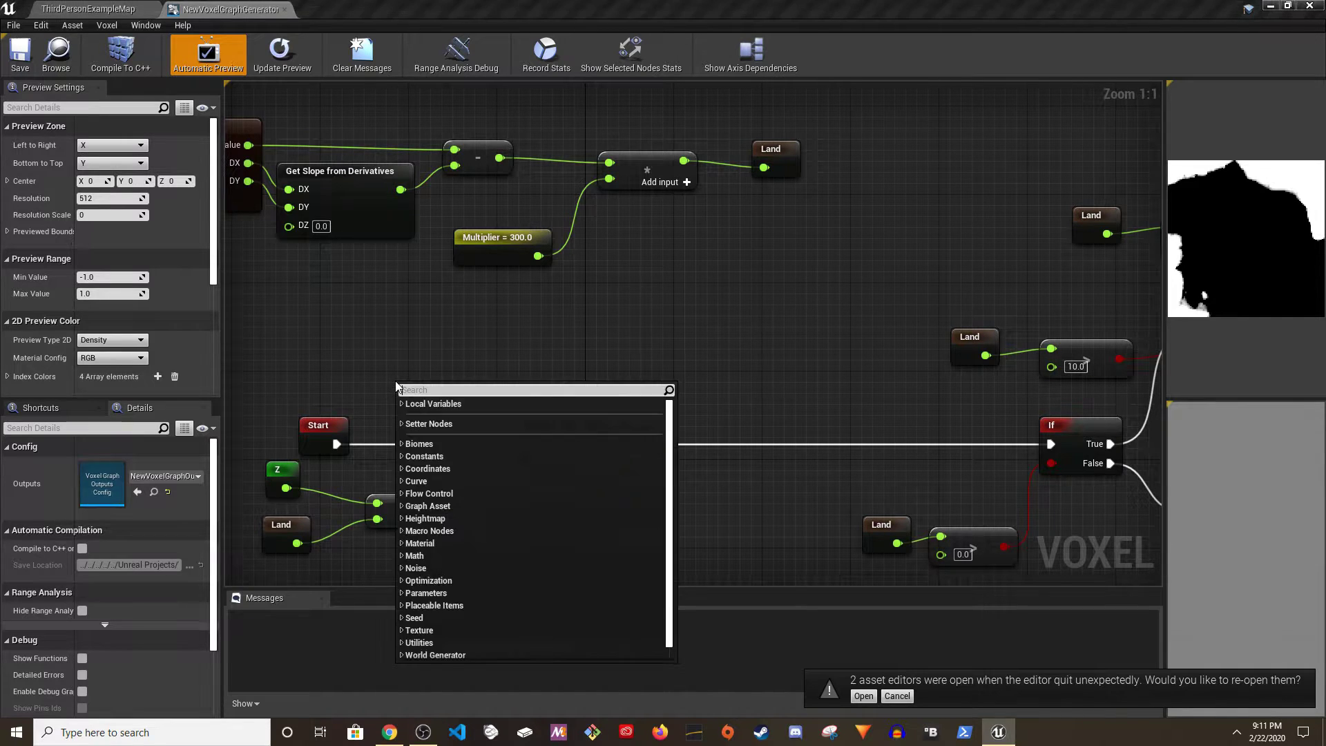
text(set height)
key(Return)
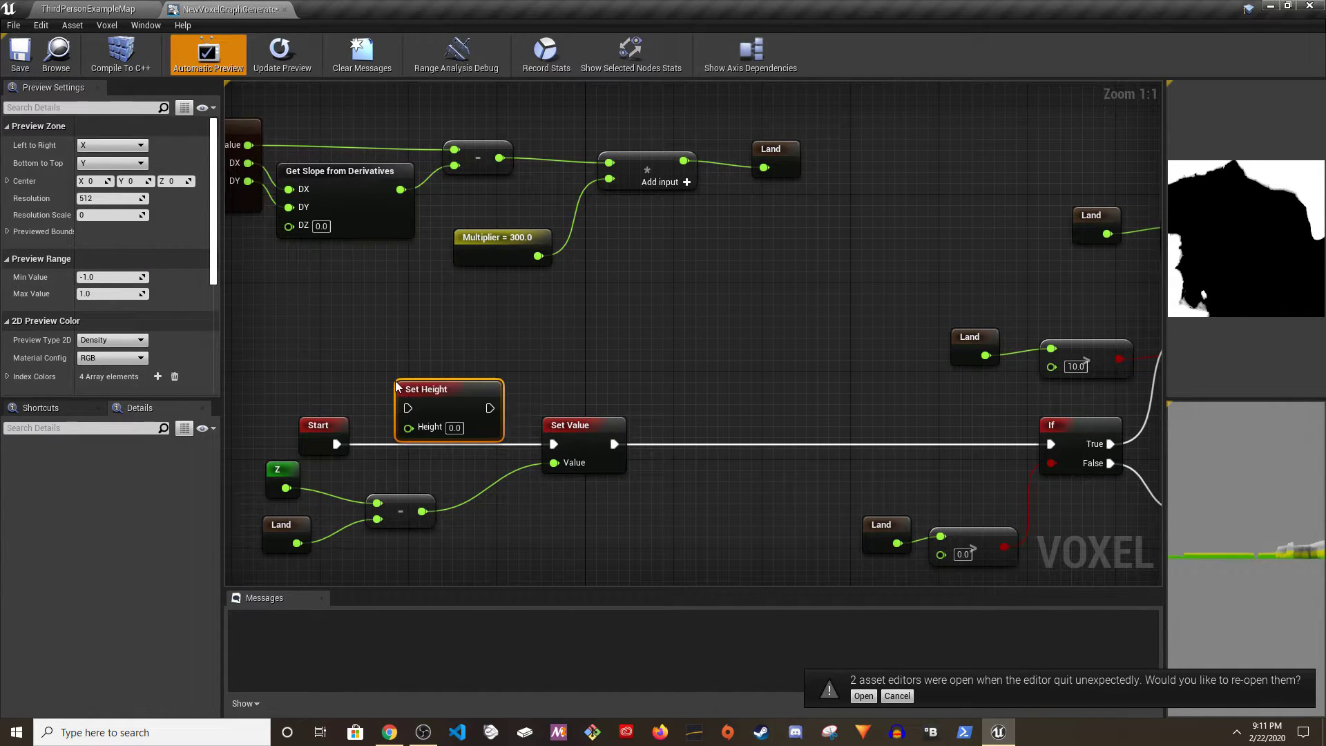
click(355, 371)
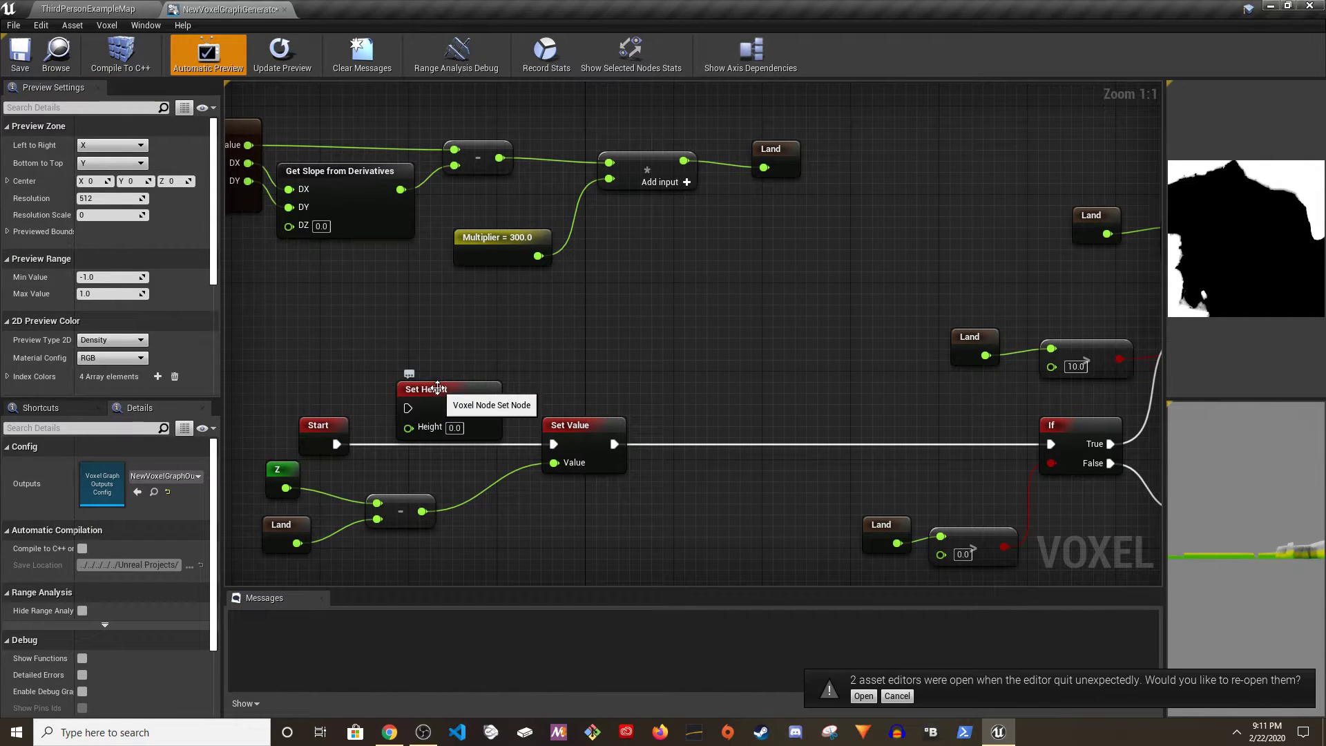
- Wire the execution chain Start → Set Height → Set Value and align the nodes
drag(336, 444, 408, 408)
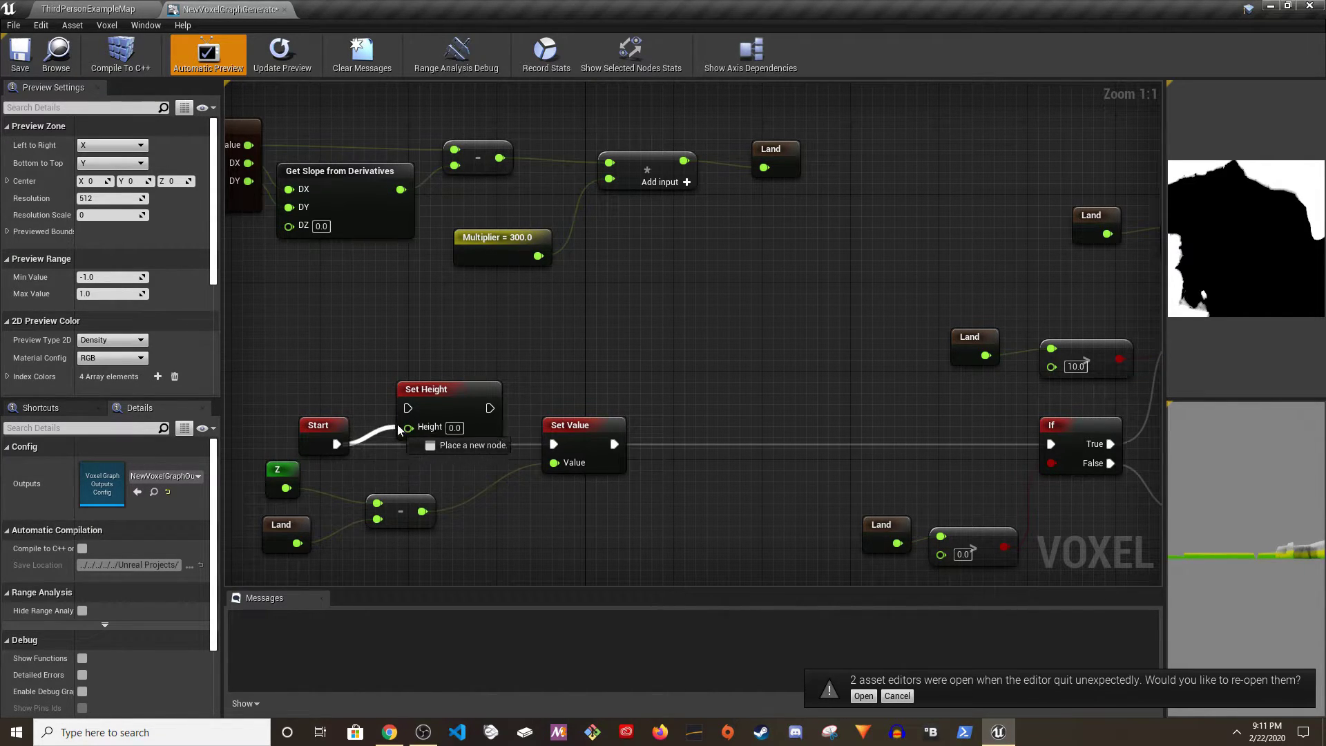
drag(489, 408, 553, 444)
drag(470, 388, 470, 422)
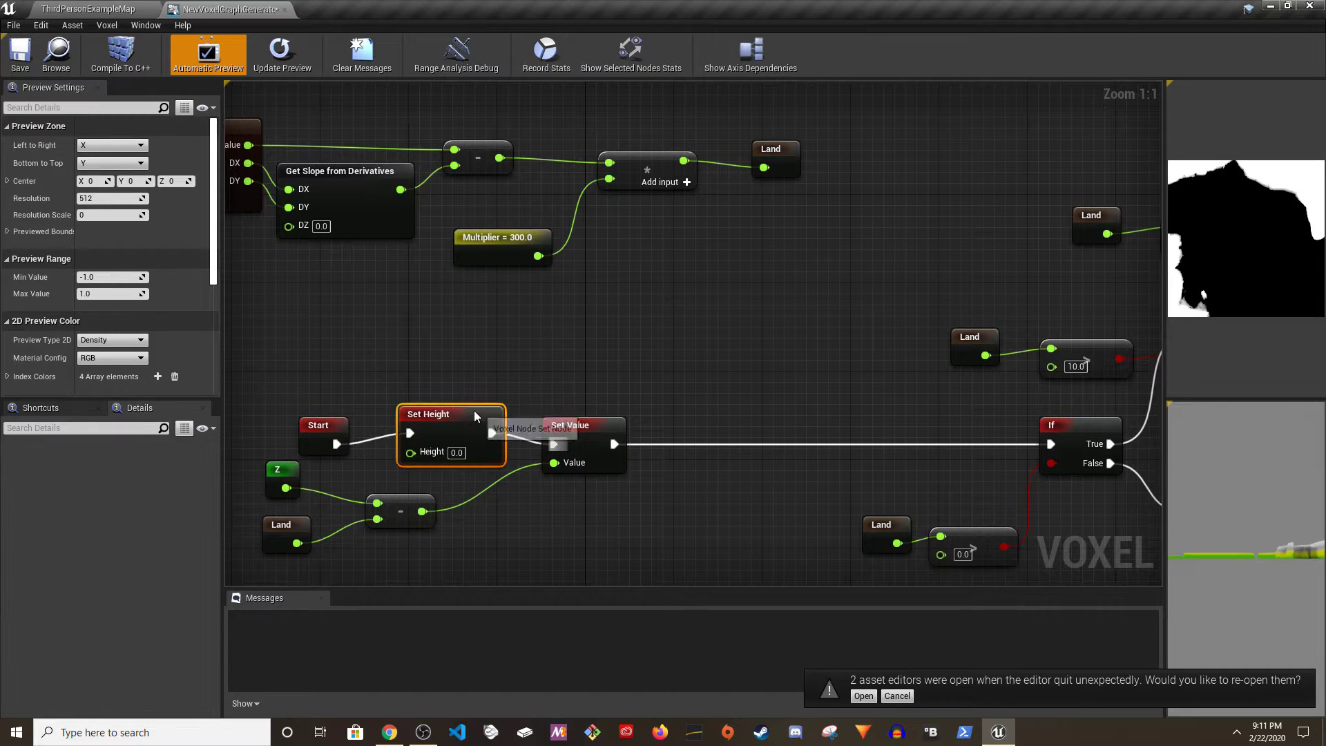
right_drag(470, 422, 566, 387)
- Move the Z, Land and subtract nodes lower and connect Land to Set Height's Height
drag(337, 380, 508, 475)
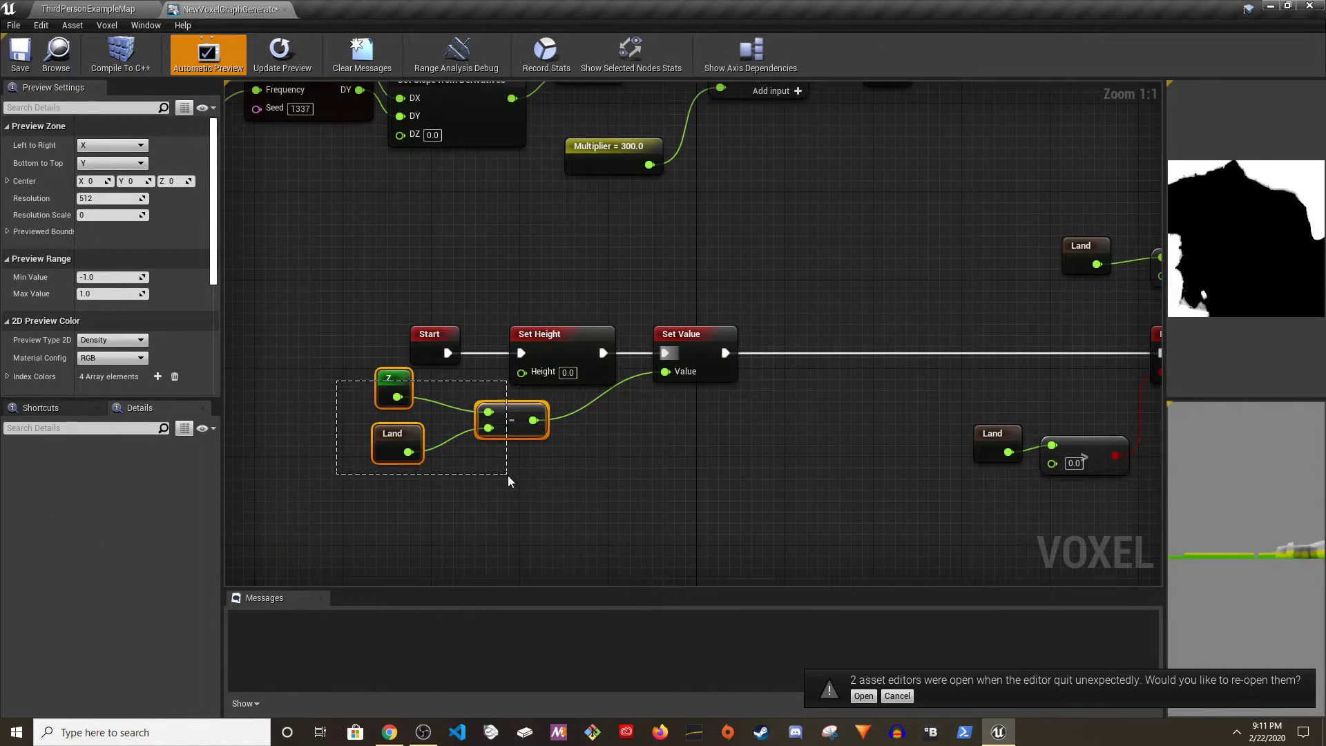
click(487, 420)
drag(356, 376, 483, 491)
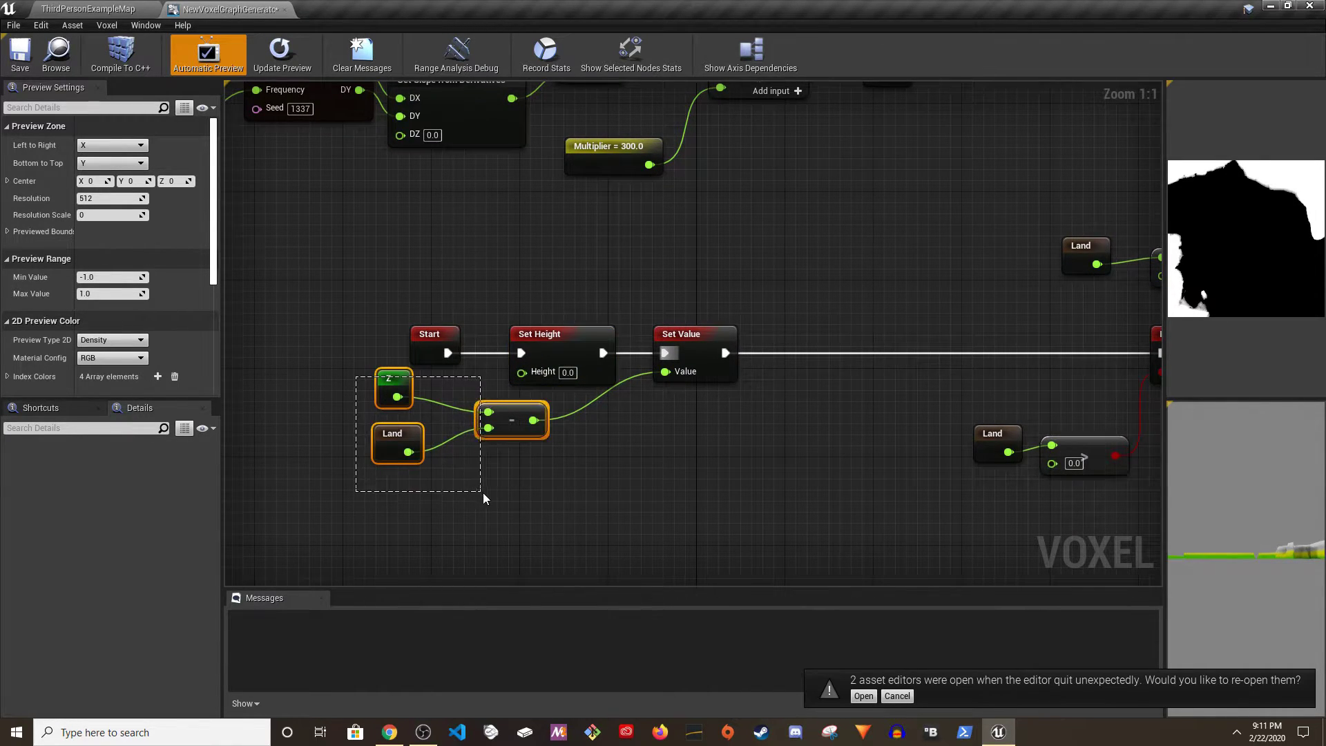
drag(509, 415, 509, 490)
click(453, 485)
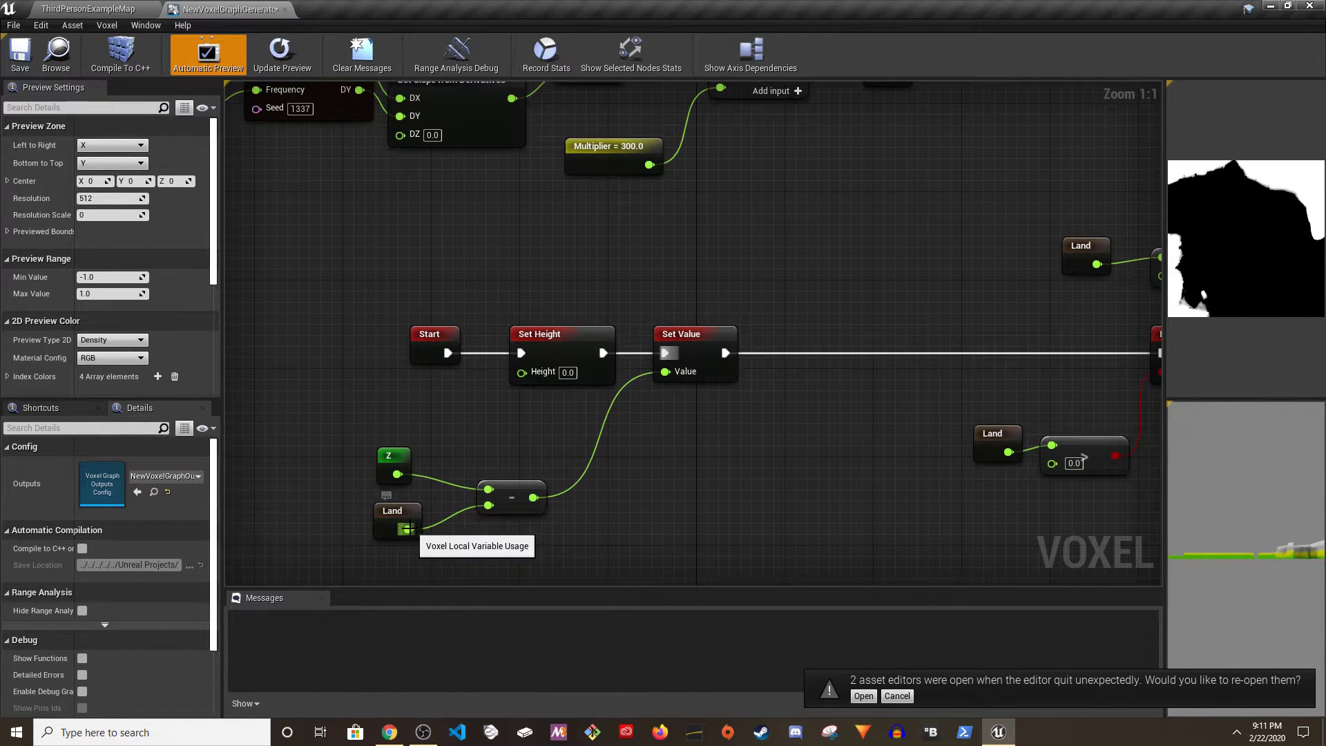
drag(408, 529, 521, 373)
scroll(516, 442, down, 1)
mouse_move(591, 429)
right_down()
mouse_move(515, 449)
mouse_move(288, 438)
mouse_move(481, 442)
right_up()
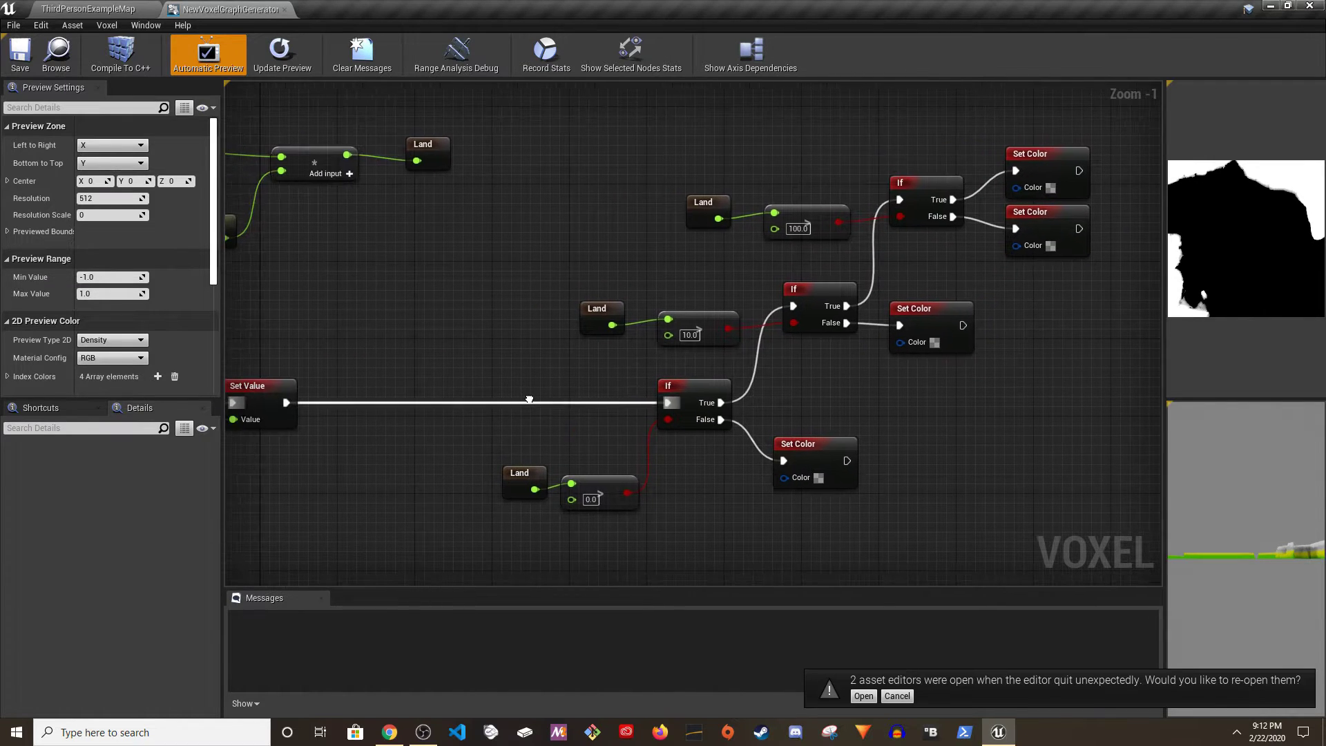
mouse_move(529, 399)
right_down()
mouse_move(413, 450)
mouse_move(375, 391)
right_up()
scroll(384, 382, down, 1)
scroll(407, 426, up, 2)
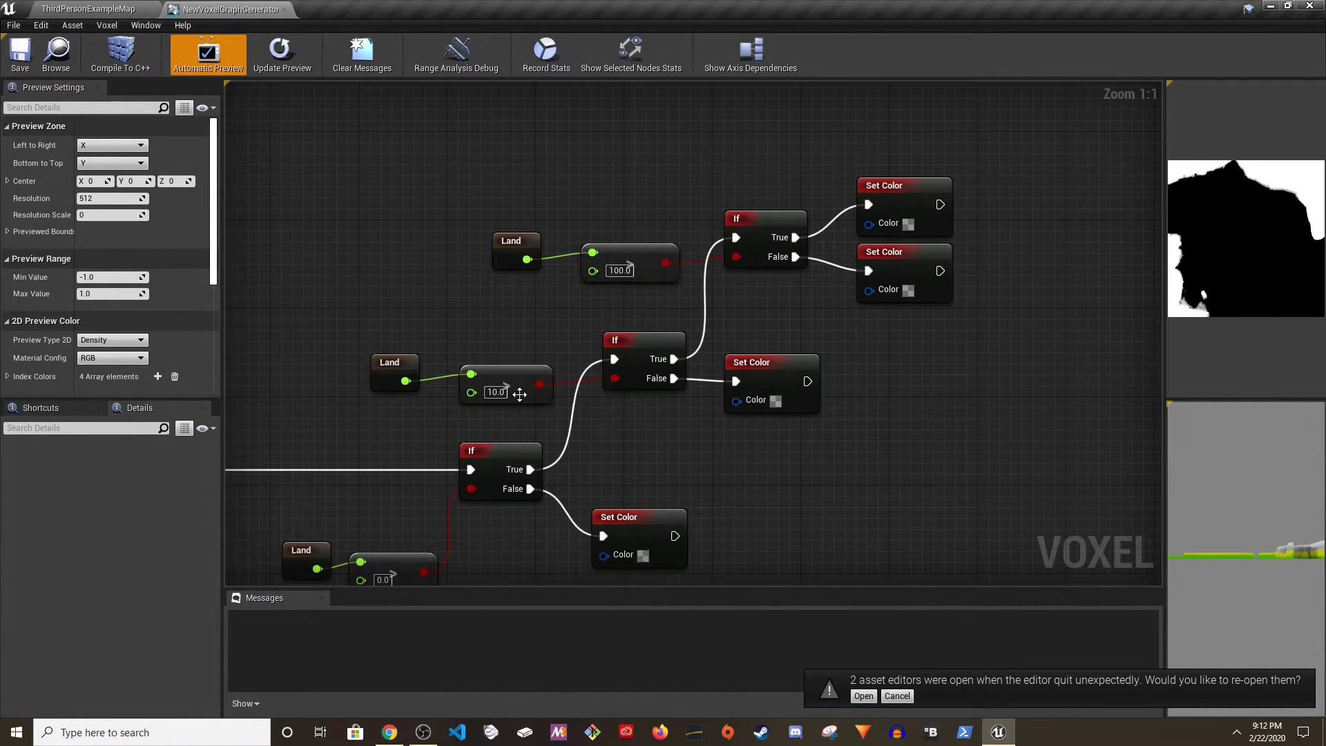
right_drag(456, 442, 446, 377)
drag(345, 472, 495, 508)
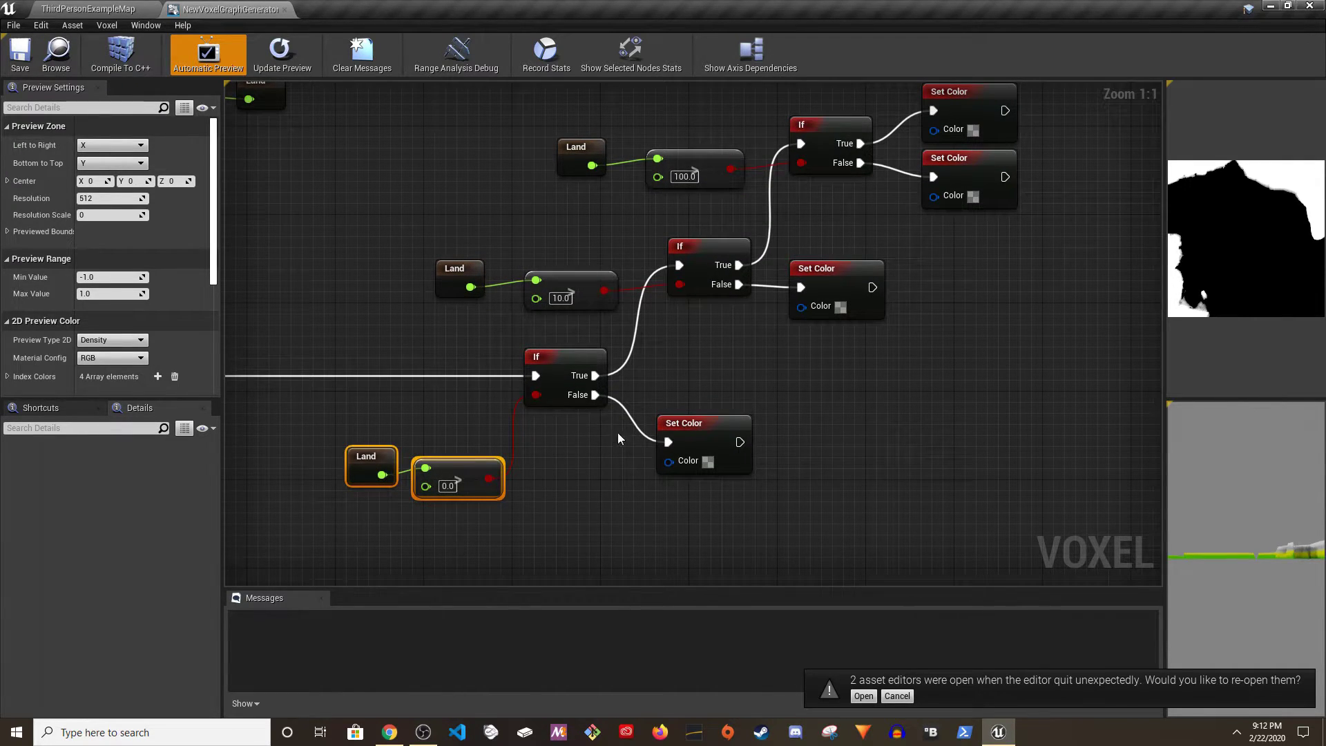
click(704, 435)
right_drag(760, 483, 587, 477)
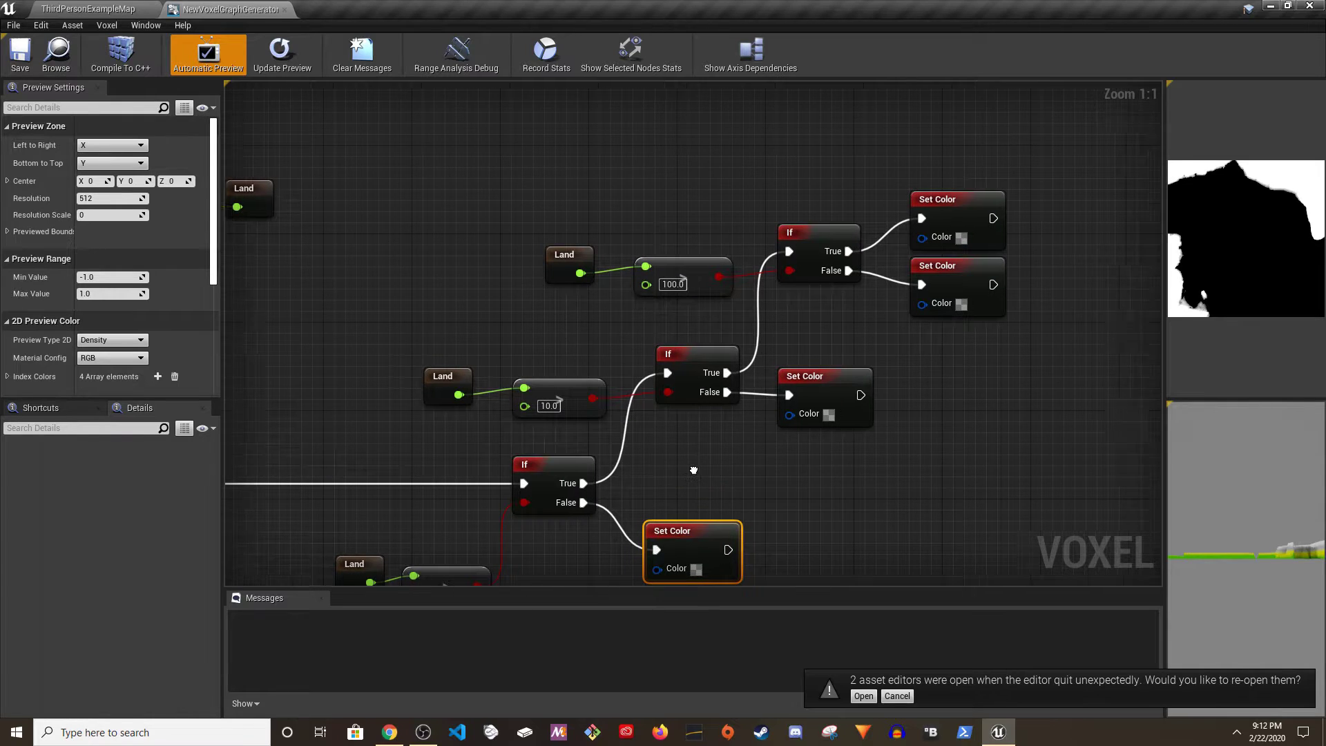
click(701, 401)
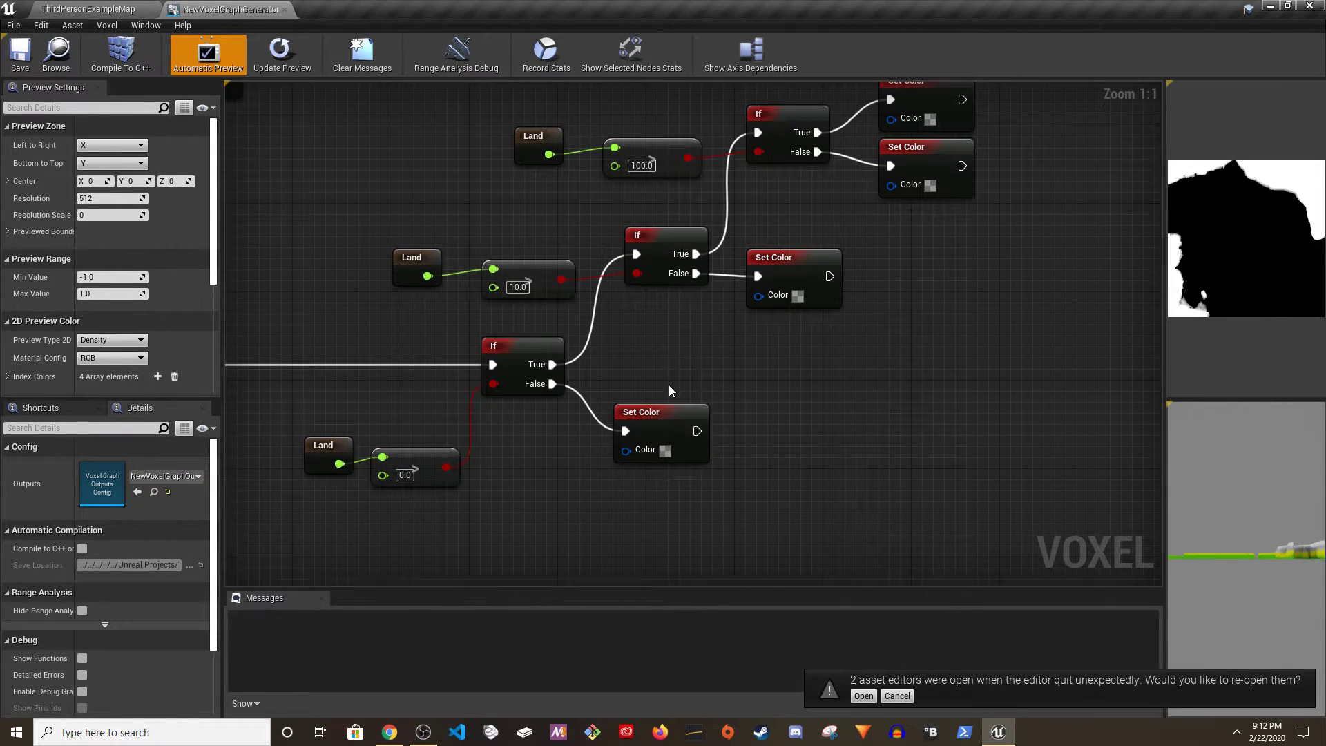
click(677, 422)
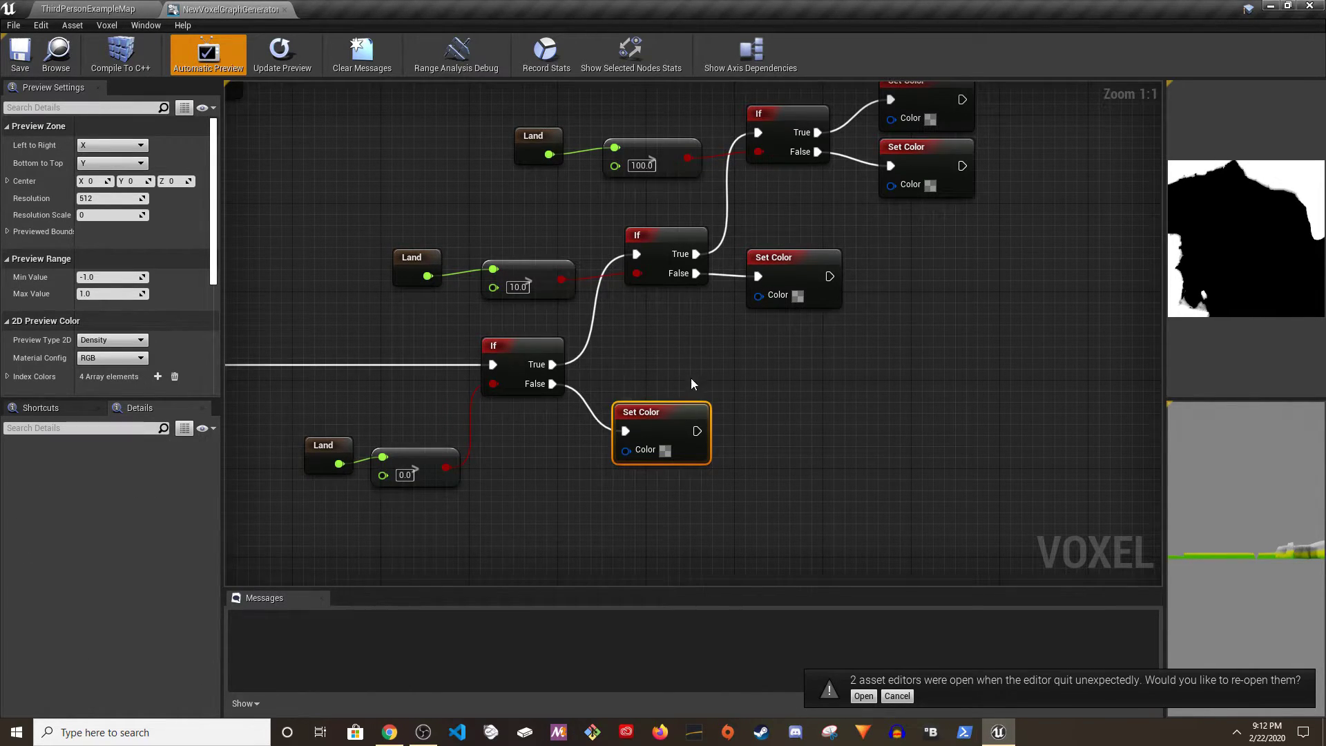
key(ctrl+z)
key(ctrl+z)
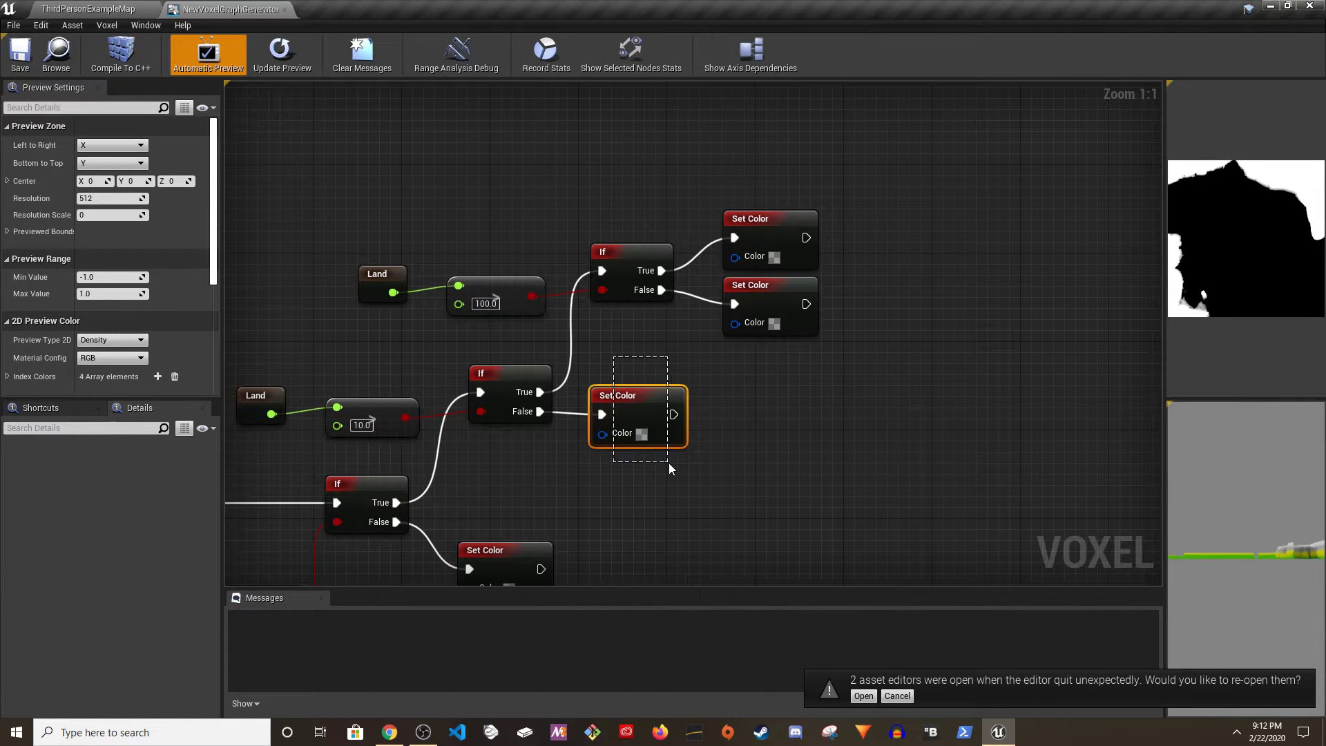
key(ctrl+z)
drag(758, 459, 717, 405)
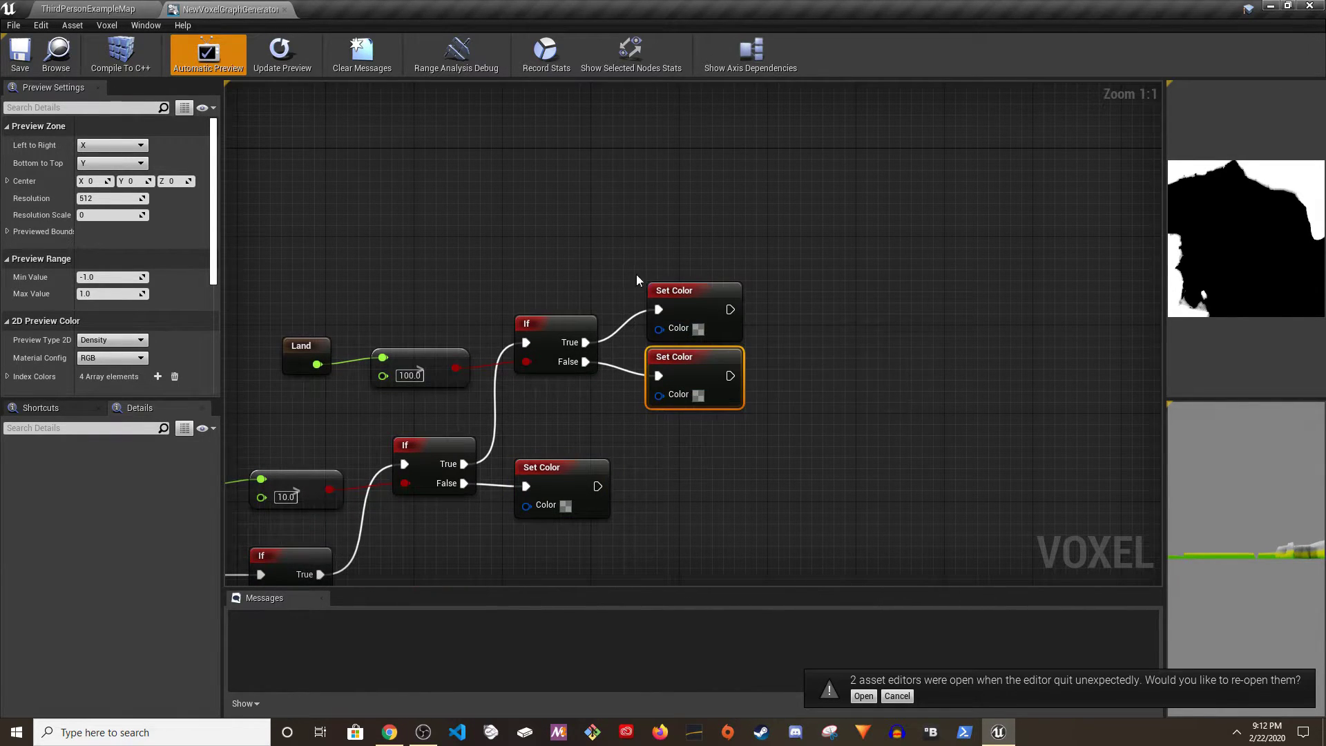
drag(622, 260, 731, 314)
right_drag(731, 314, 636, 311)
- Add Set TreeDensity and Set RockDensity nodes after the two Set Color nodes
click(656, 422)
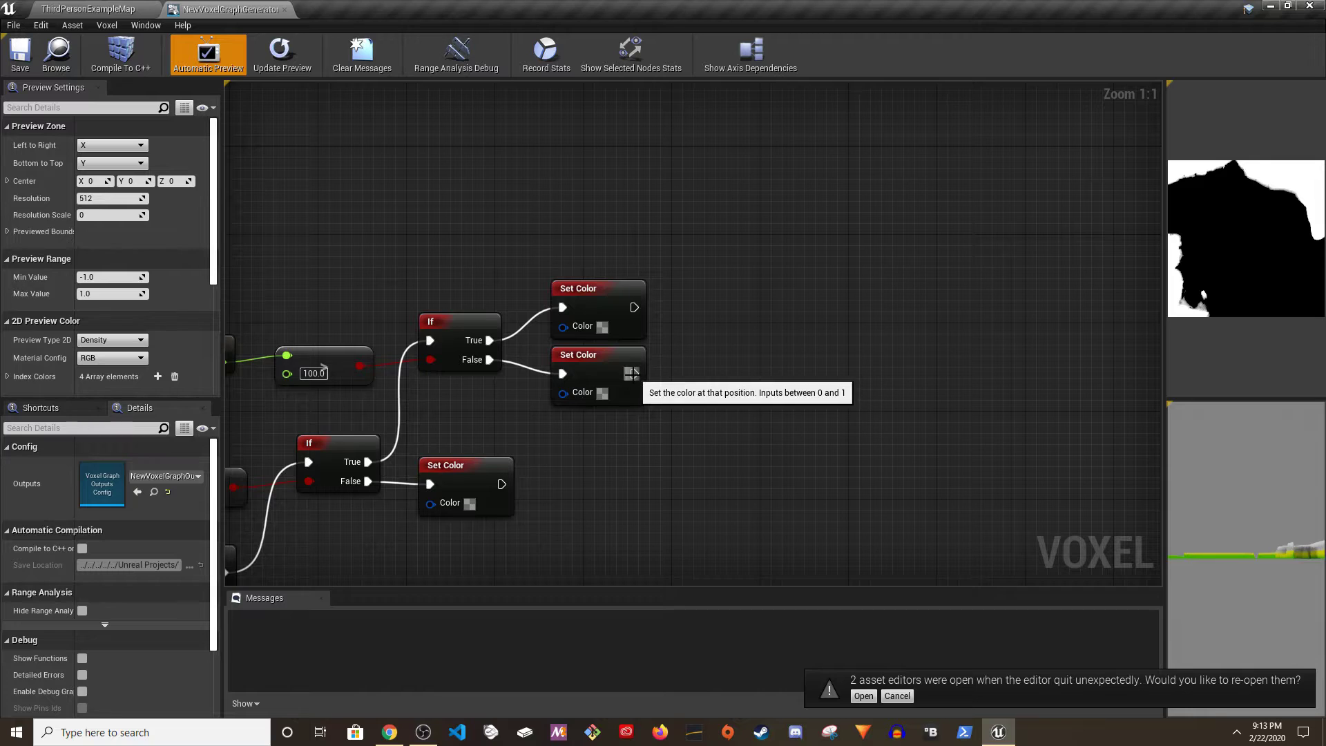
drag(634, 374, 722, 384)
text(settree)
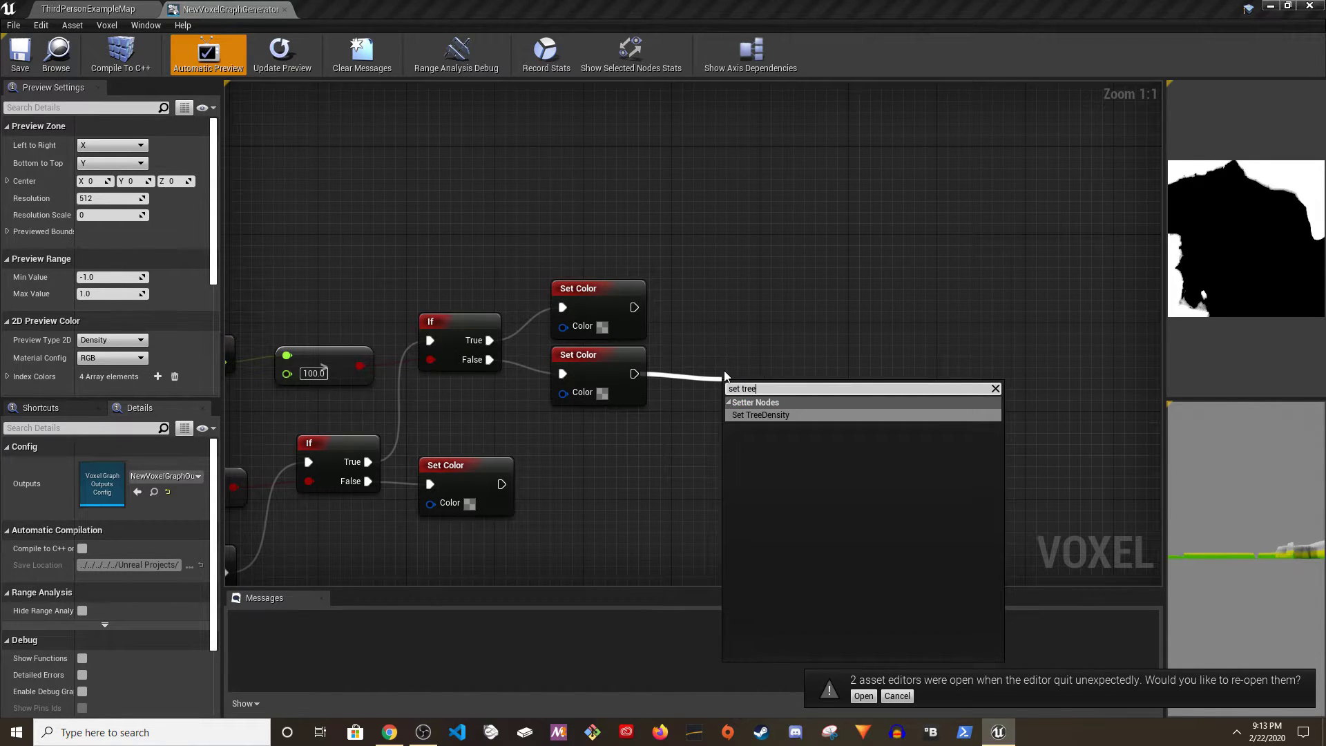
key(Return)
drag(730, 387, 692, 354)
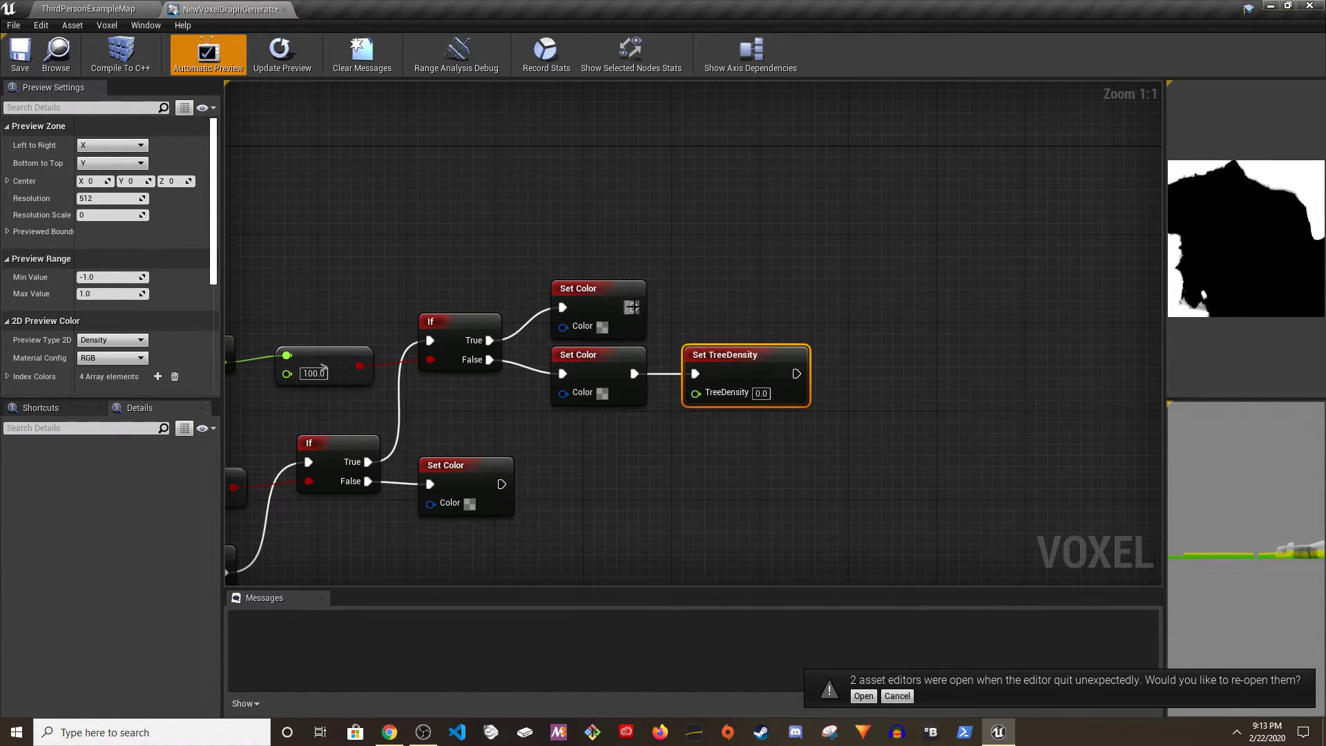
mouse_move(634, 308)
mouse_down()
mouse_move(720, 302)
mouse_move(705, 288)
mouse_up()
text(setr)
key(Return)
- Feed X and Y into a 2D Perlin Noise node with seed 1338
right_drag(587, 480, 663, 463)
click(658, 463)
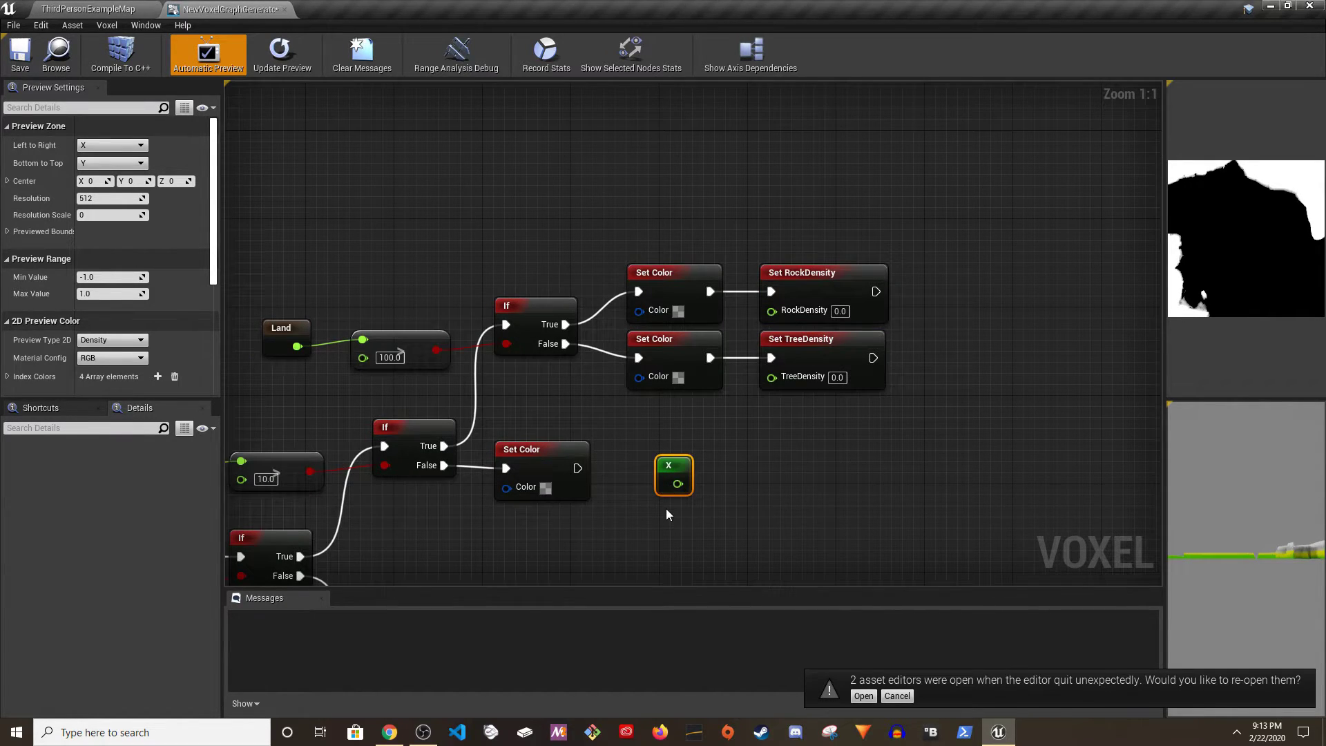
click(665, 508)
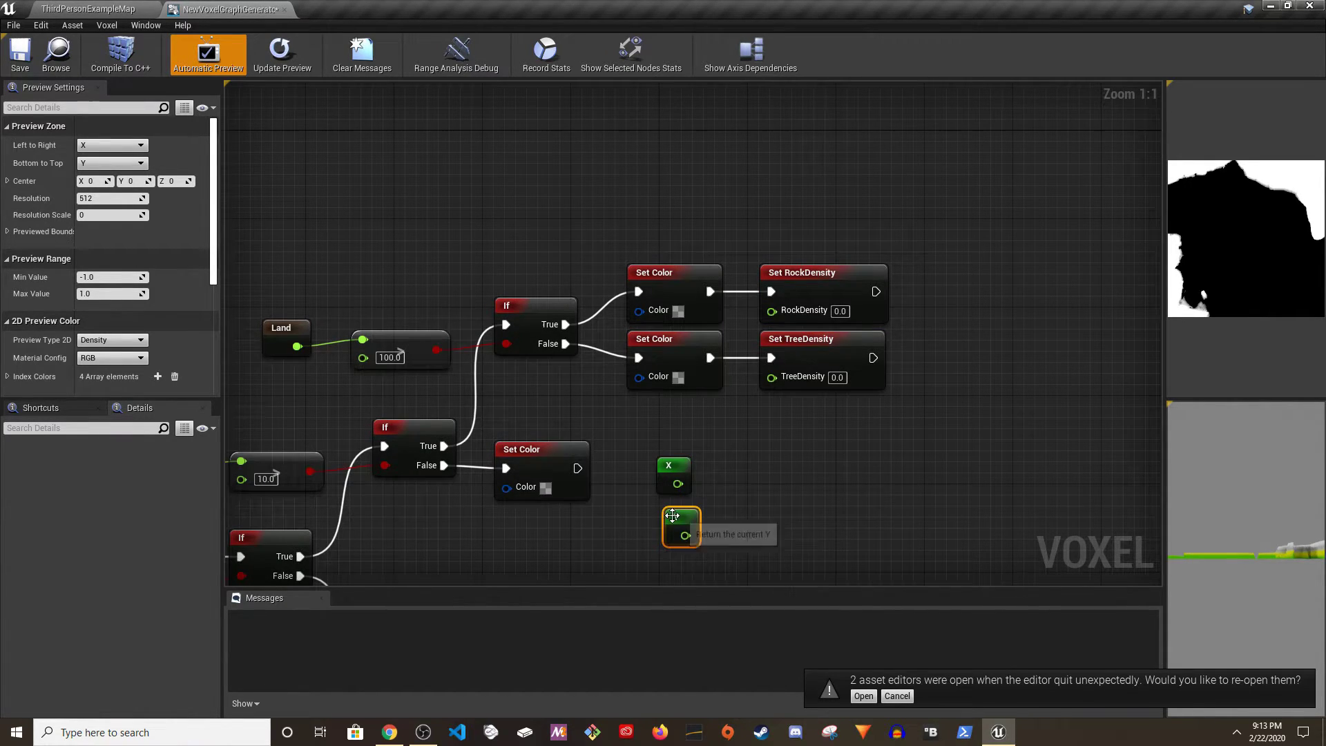
right_click(719, 464)
text(2d per)
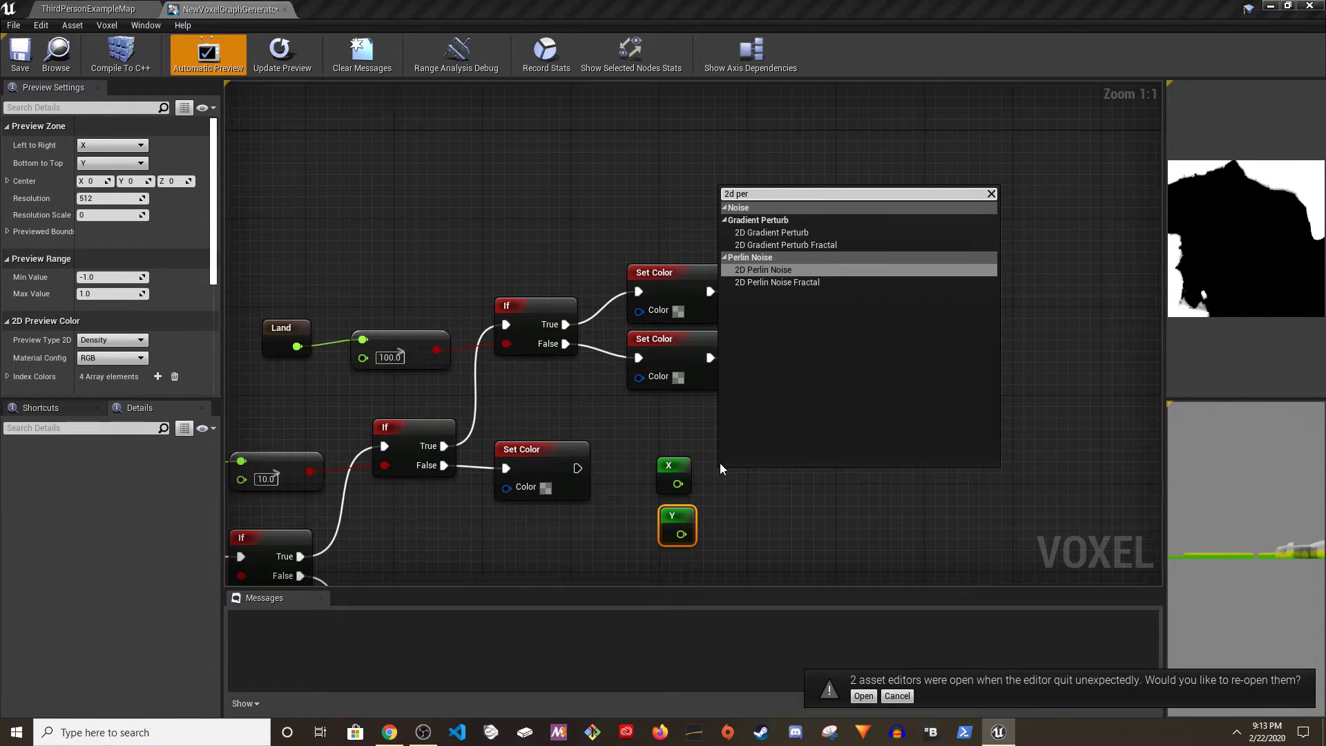
key(Return)
drag(677, 484, 720, 494)
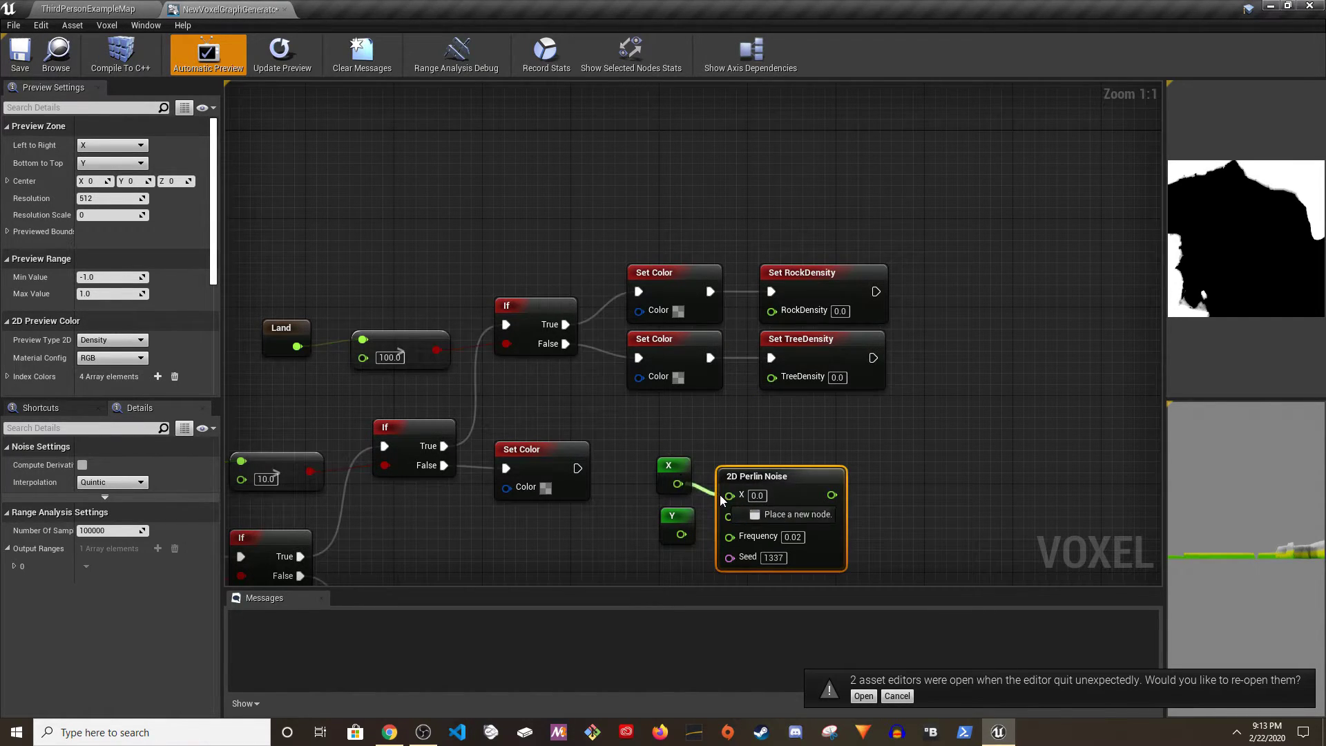
drag(680, 533, 710, 515)
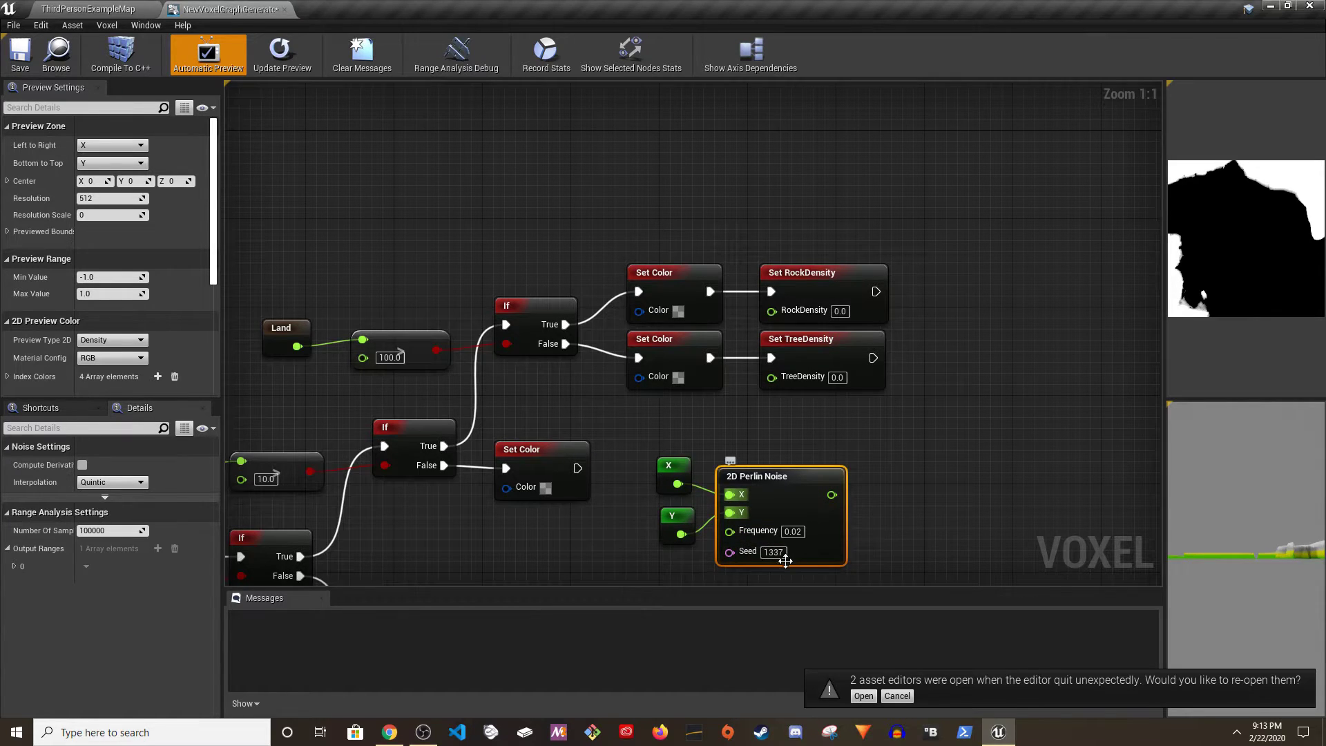
click(773, 551)
key(BackSpace)
text(8)
key(Return)
- Connect the noise to TreeDensity and paste a copy of the noise group for RockDensity
drag(649, 449, 853, 570)
mouse_move(759, 477)
mouse_down()
mouse_move(757, 460)
mouse_move(796, 428)
mouse_move(771, 377)
mouse_up()
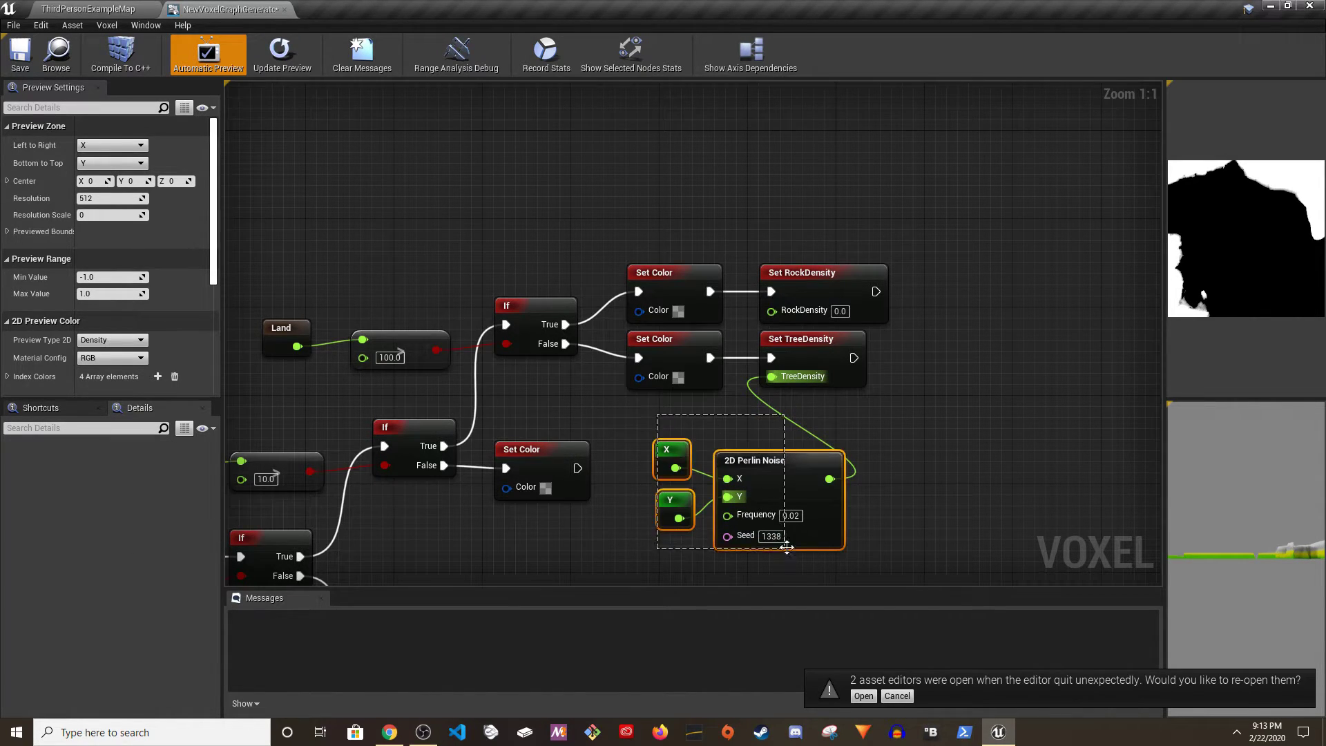
right_drag(732, 416, 830, 622)
key(ctrl+v)
mouse_move(728, 380)
mouse_down()
mouse_move(836, 371)
mouse_move(871, 516)
mouse_up()
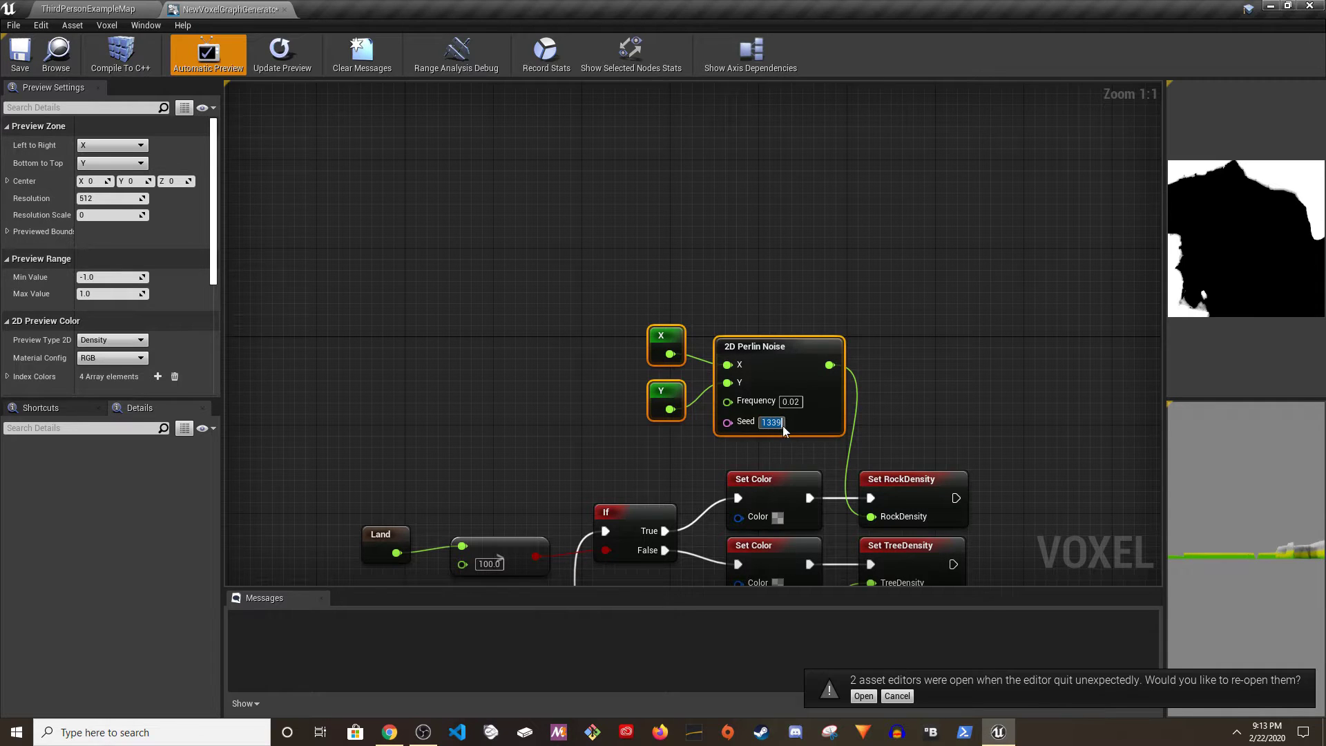
- Save the graph, then set tree and rock spawner Default Seeds to 1338 and 1339
click(20, 55)
click(88, 9)
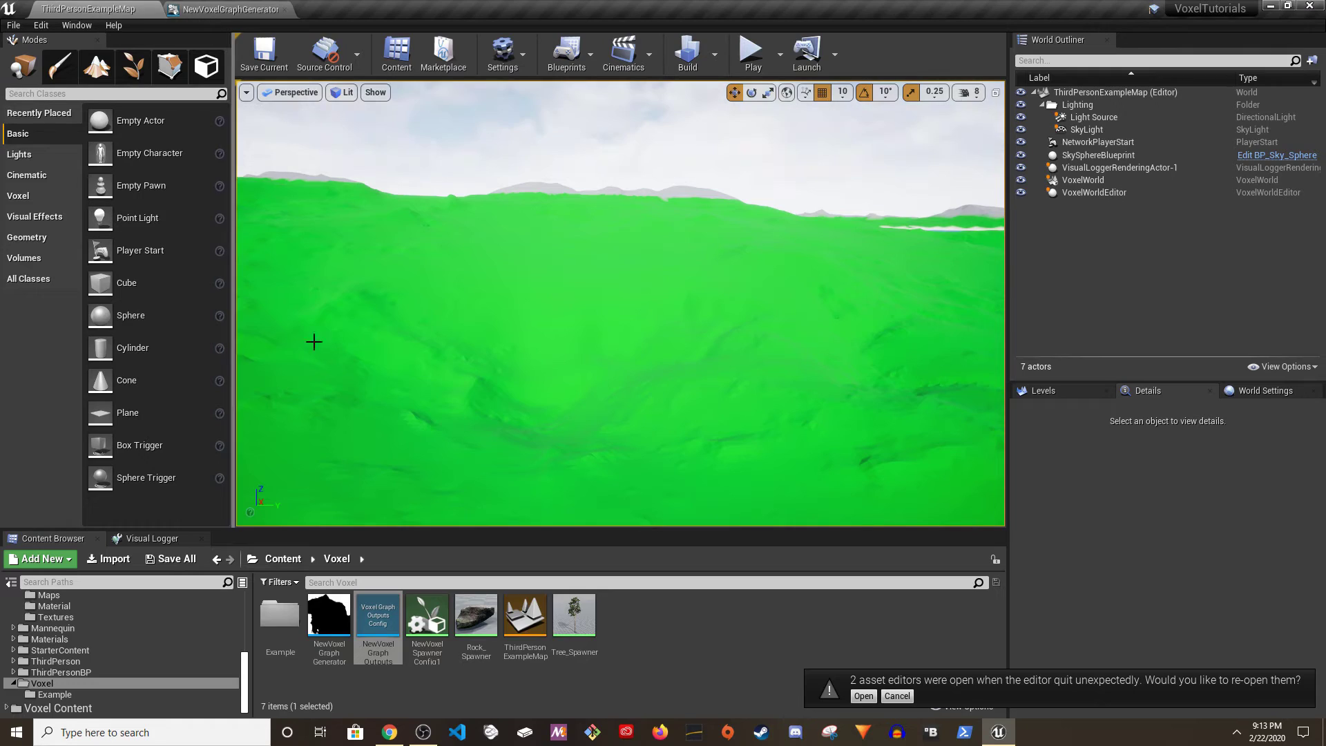
double_click(428, 600)
scroll(514, 393, down, 2)
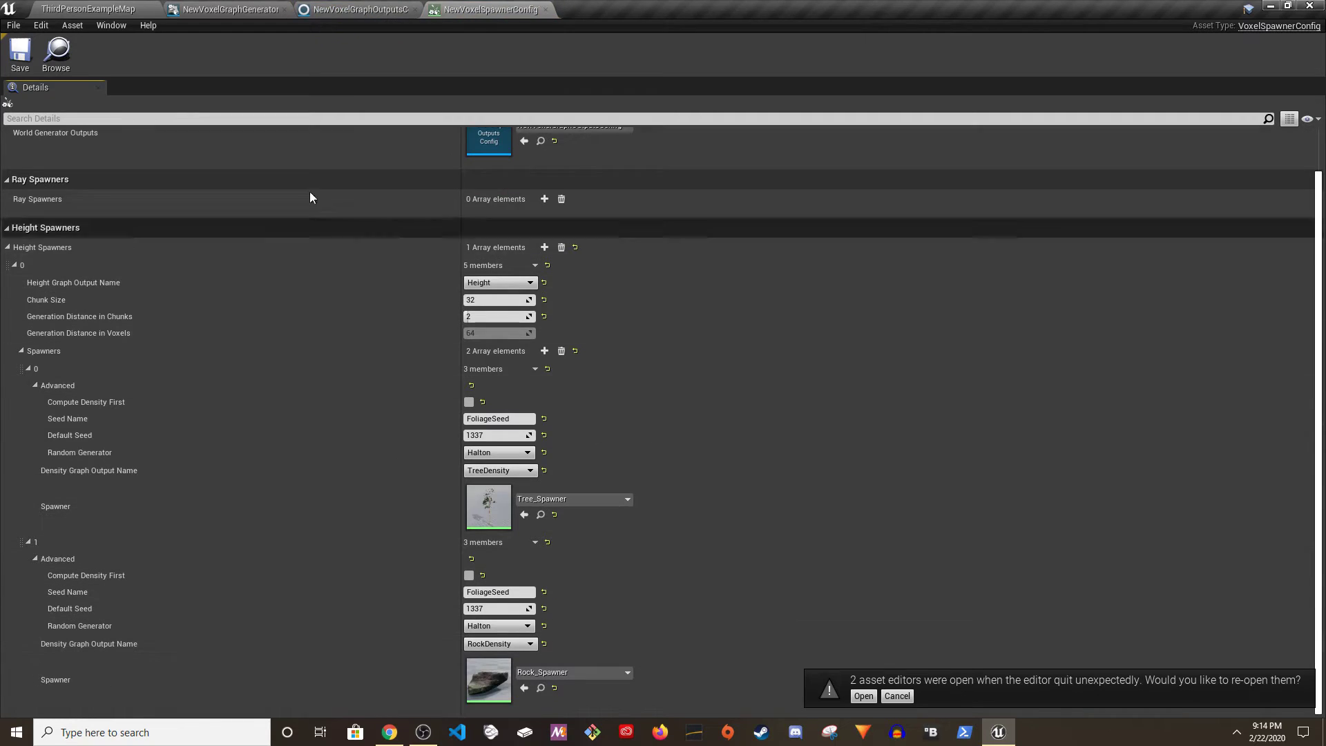
click(504, 436)
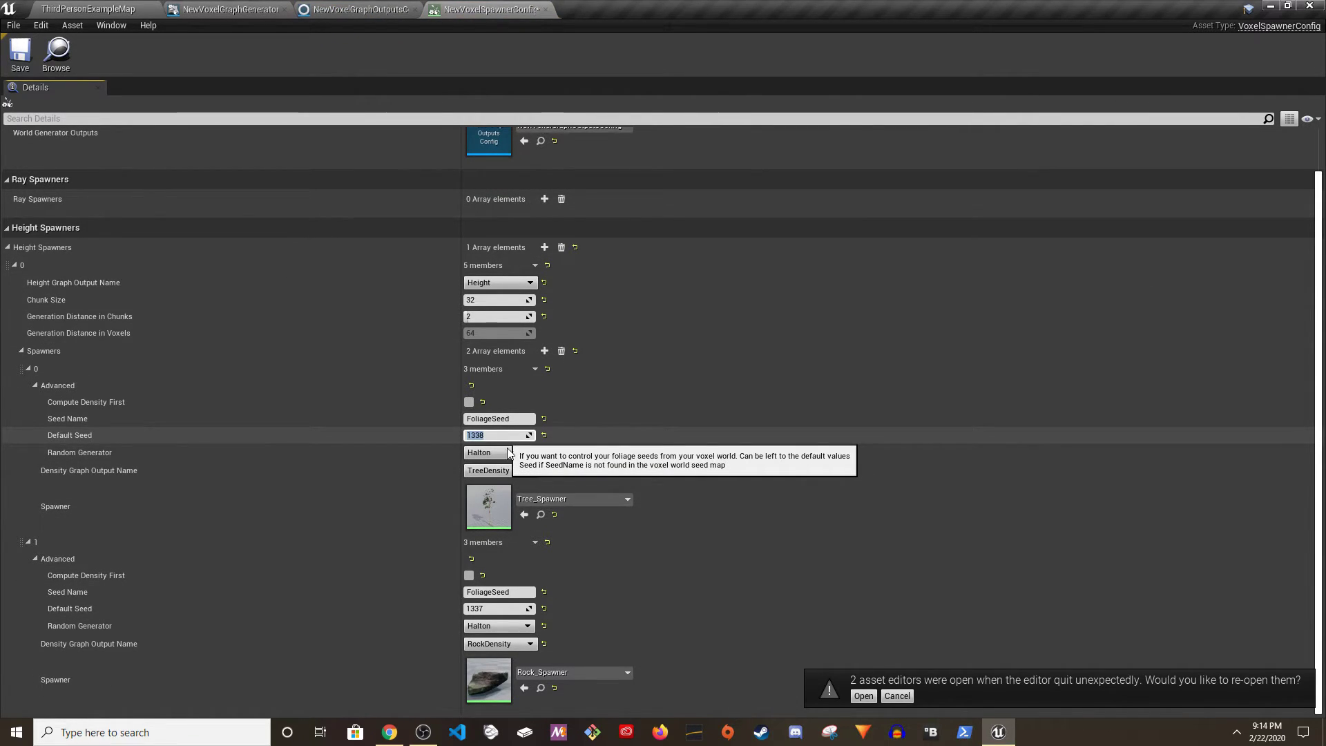
key(Return)
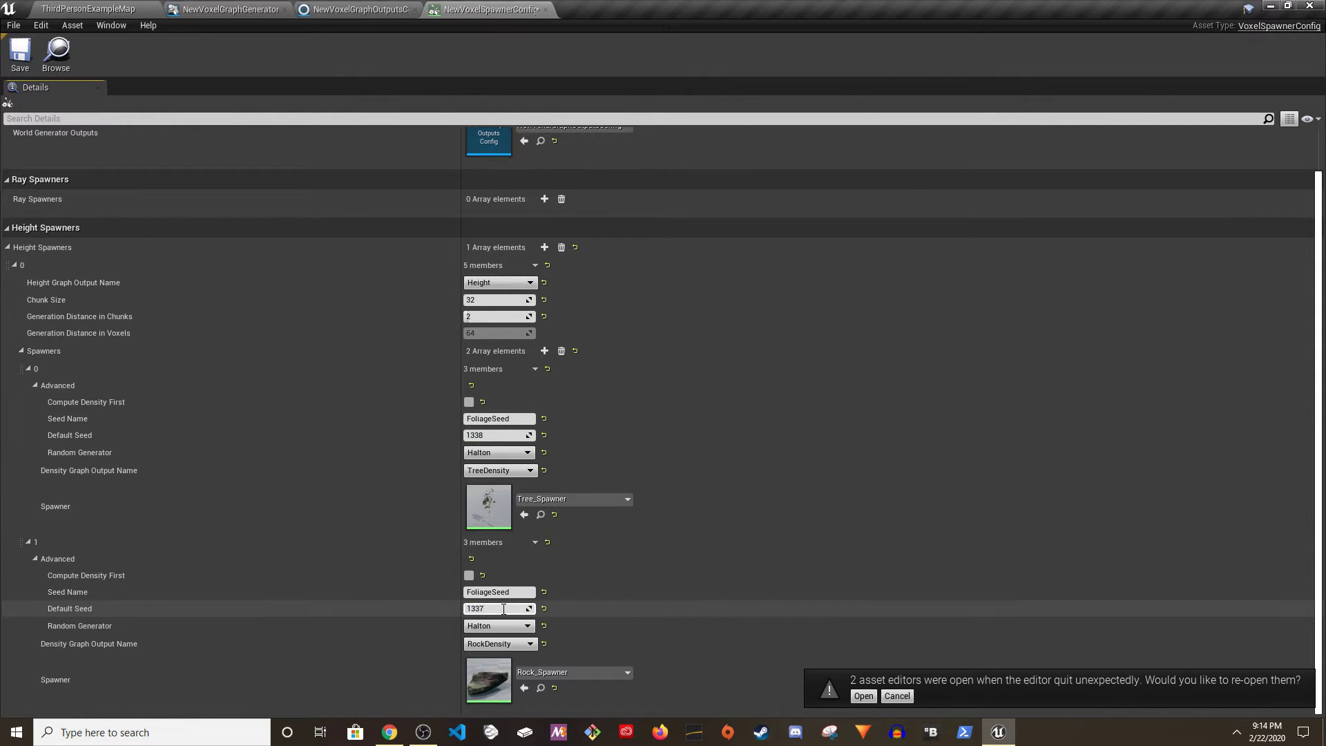
text(1339)
key(Return)
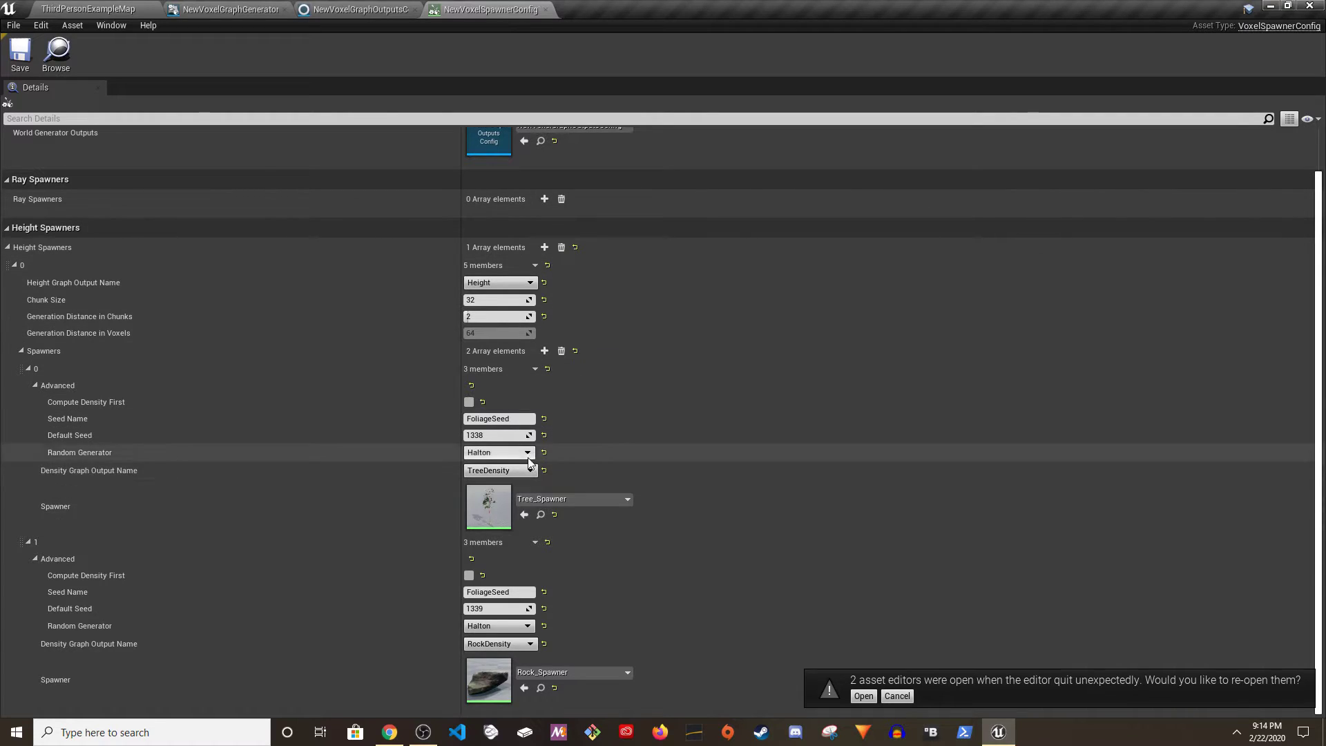
click(545, 9)
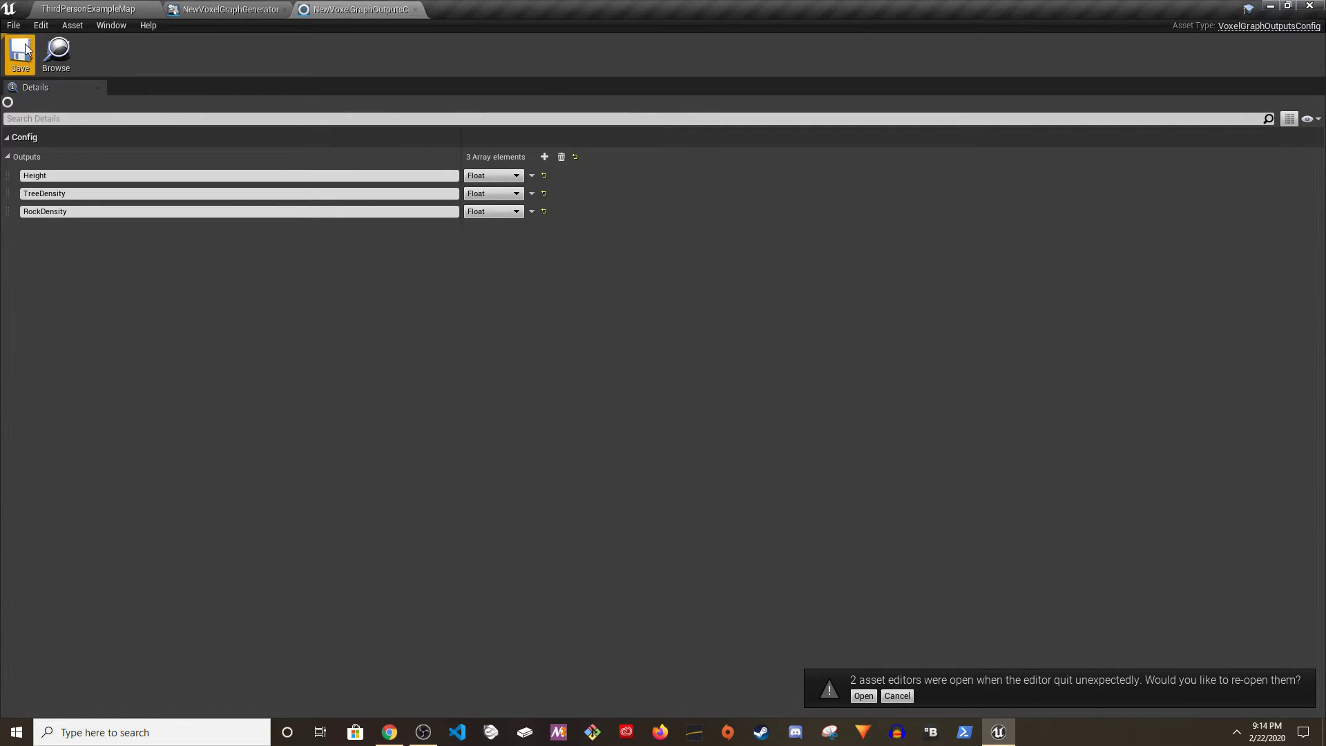
click(224, 6)
- Select the VoxelWorld actor and scroll its Details to the Spawner Config property
click(99, 7)
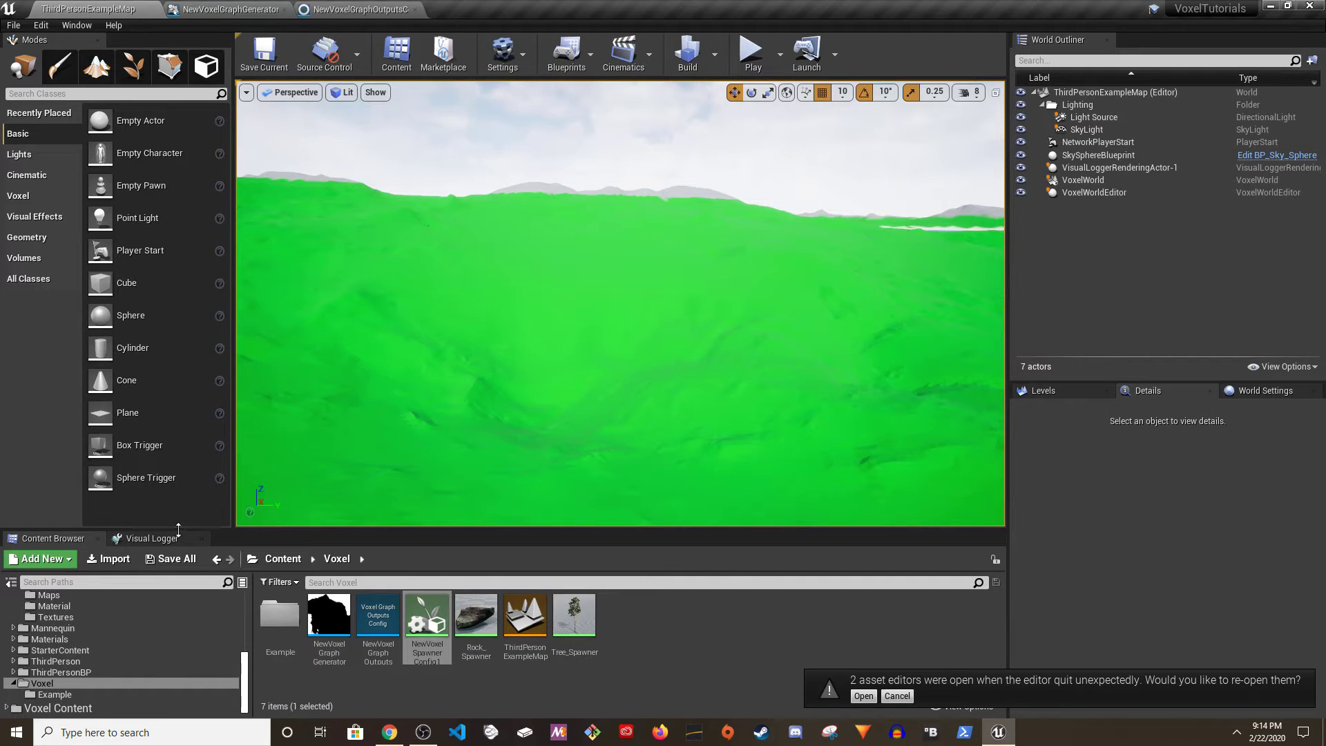
click(545, 401)
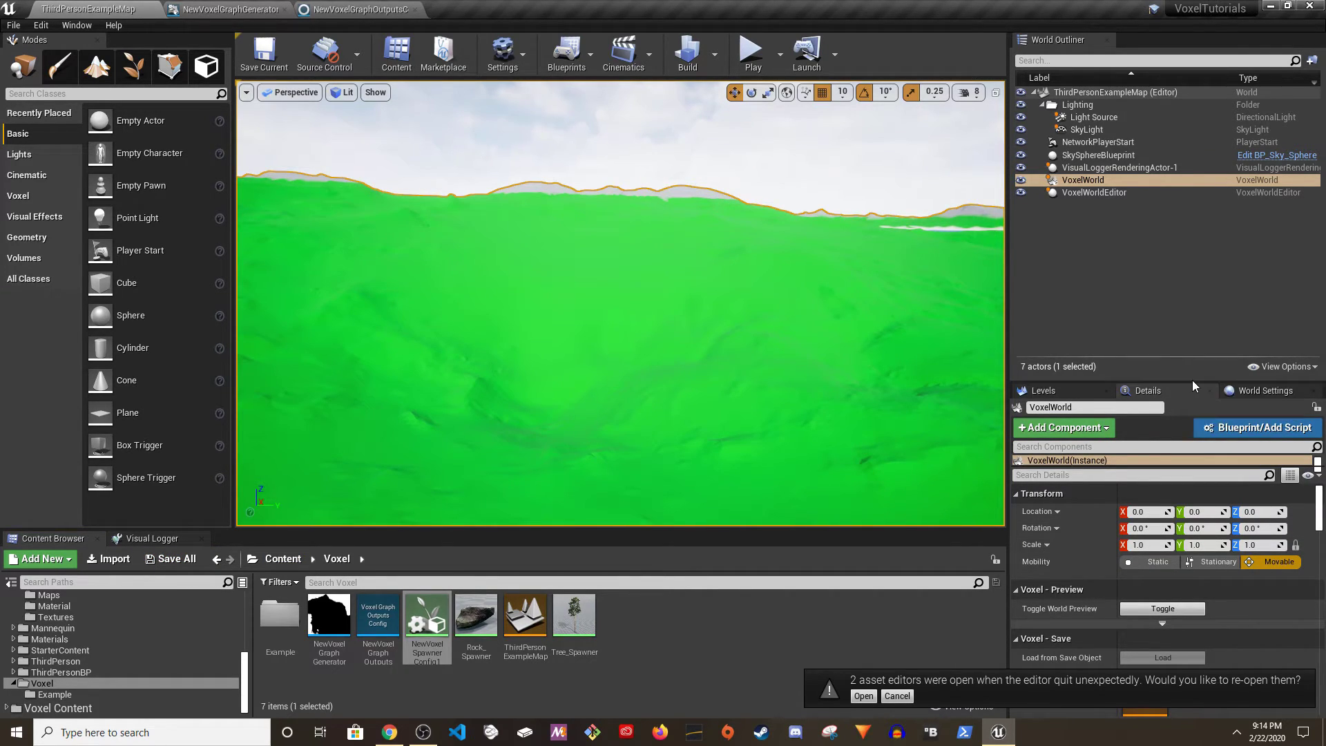
drag(1192, 380, 1167, 300)
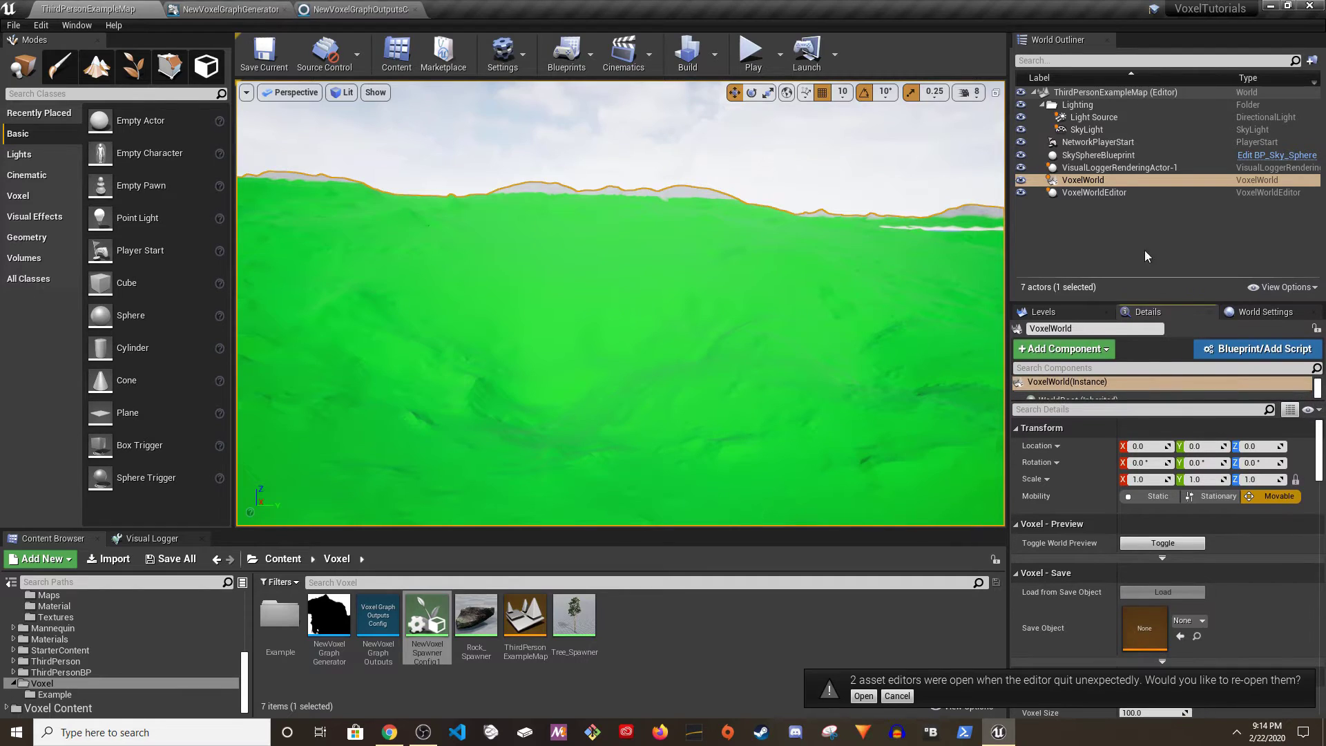
click(1098, 155)
click(1084, 179)
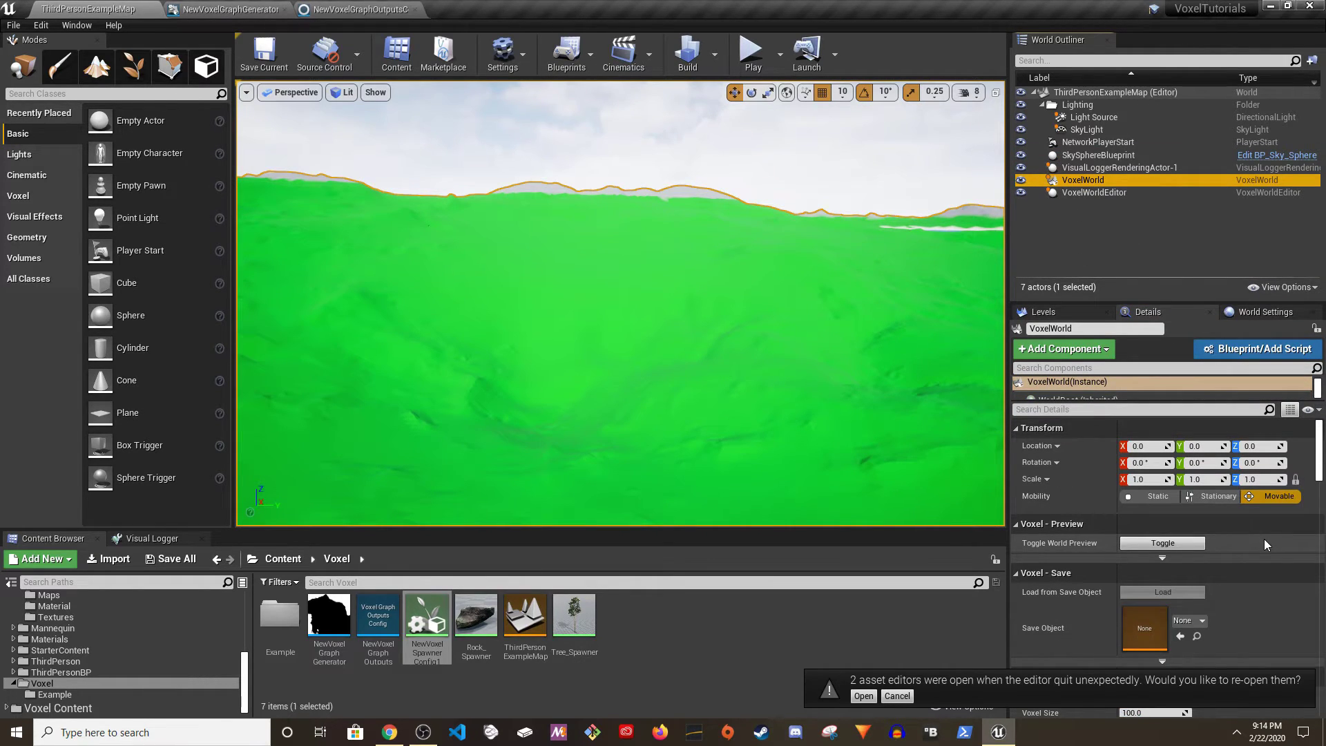
scroll(1264, 538, down, 4)
scroll(1260, 491, down, 2)
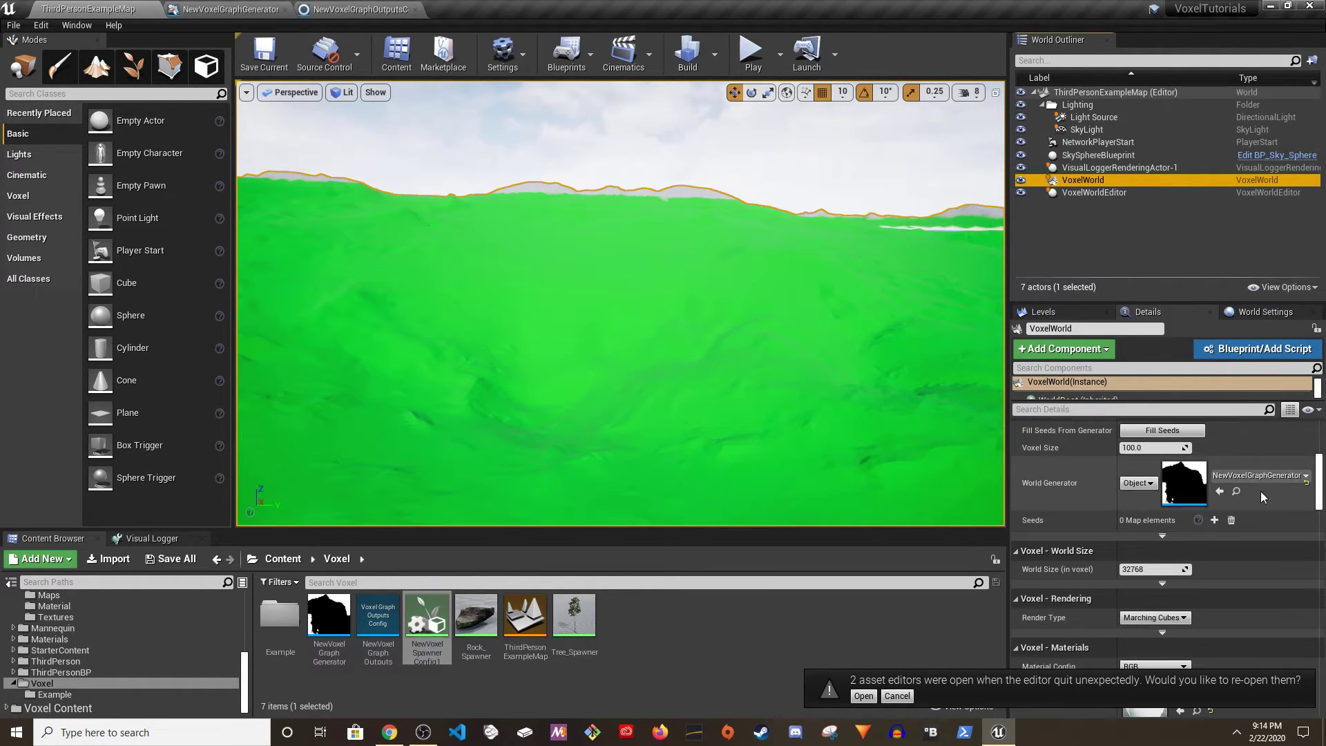
scroll(1260, 491, down, 2)
scroll(1261, 491, down, 2)
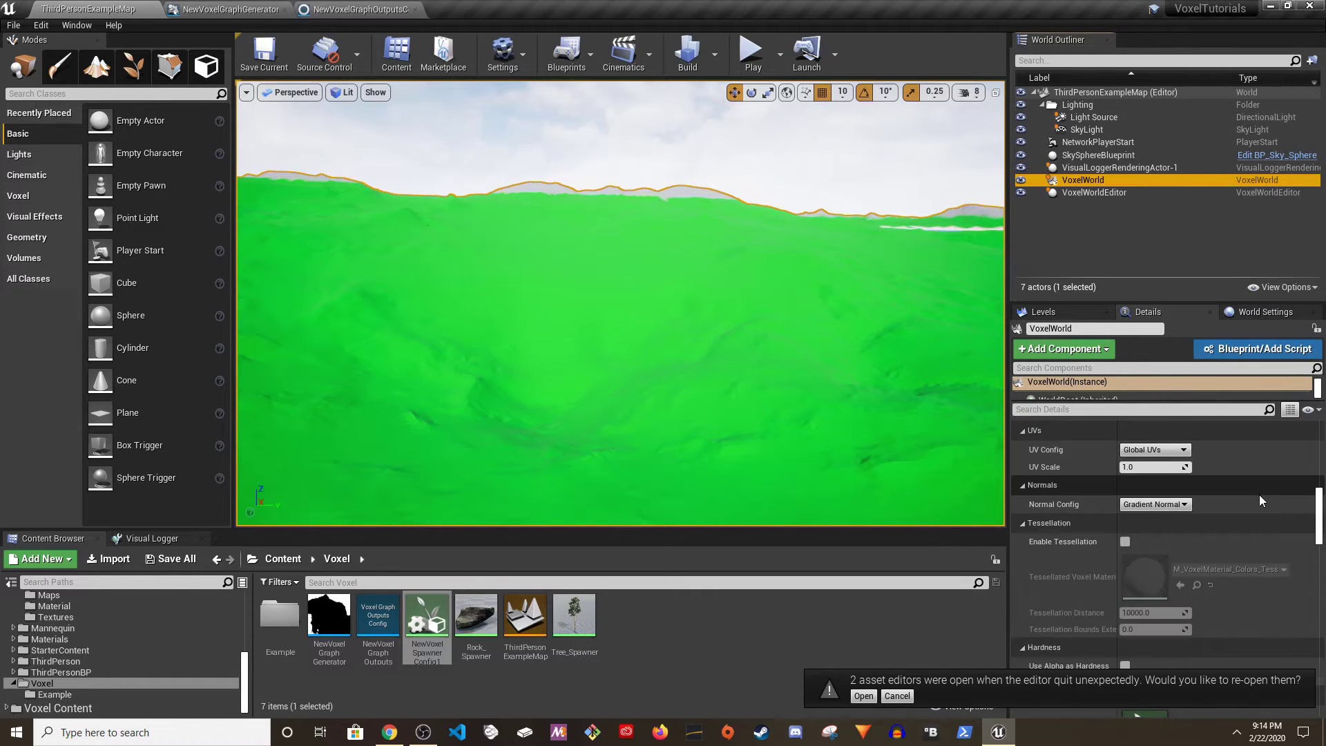
scroll(1258, 494, down, 2)
- Replace VoxelWorld's Spawner Config with NewVoxelSpawnerConfig1 and view the spawned pine trees
click(1209, 519)
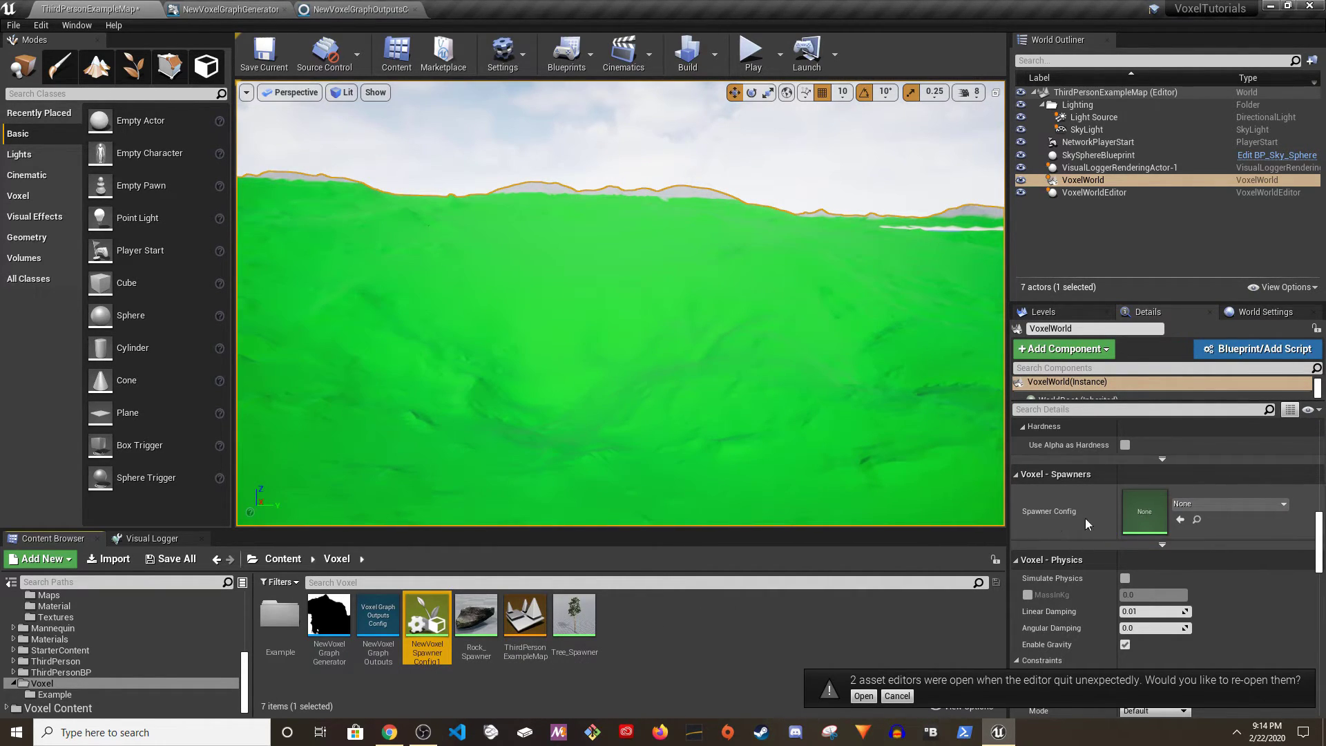
click(1182, 521)
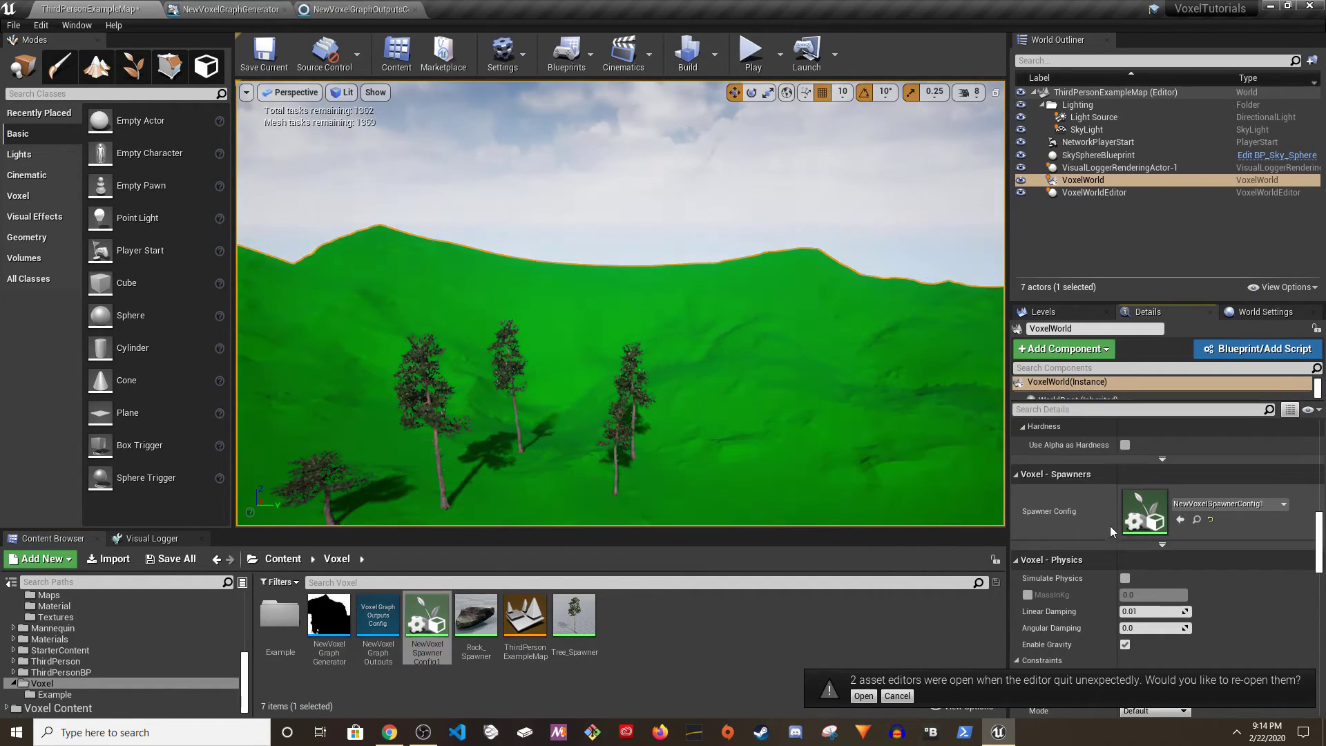
drag(746, 459, 744, 414)
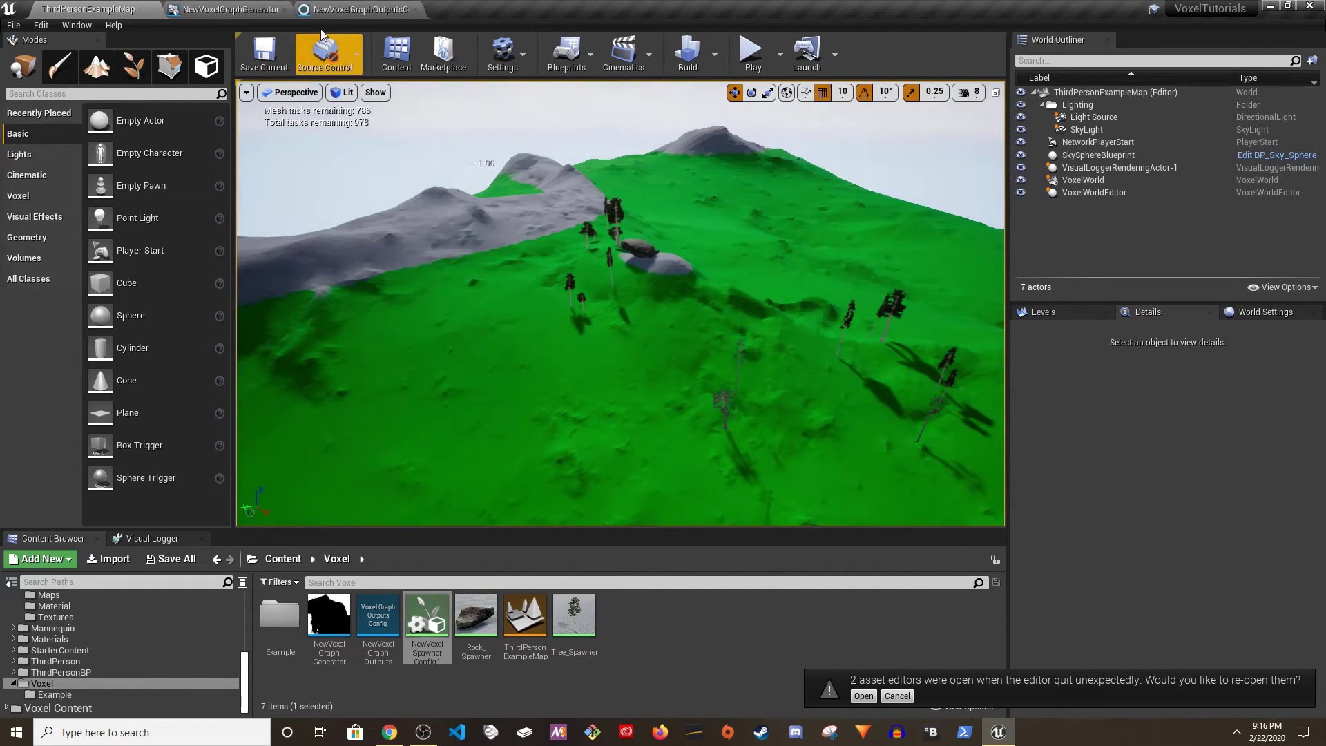
click(359, 9)
- Insert a multiply-by-50 node between the seed-1338 Perlin noise and Set TreeDensity
click(230, 9)
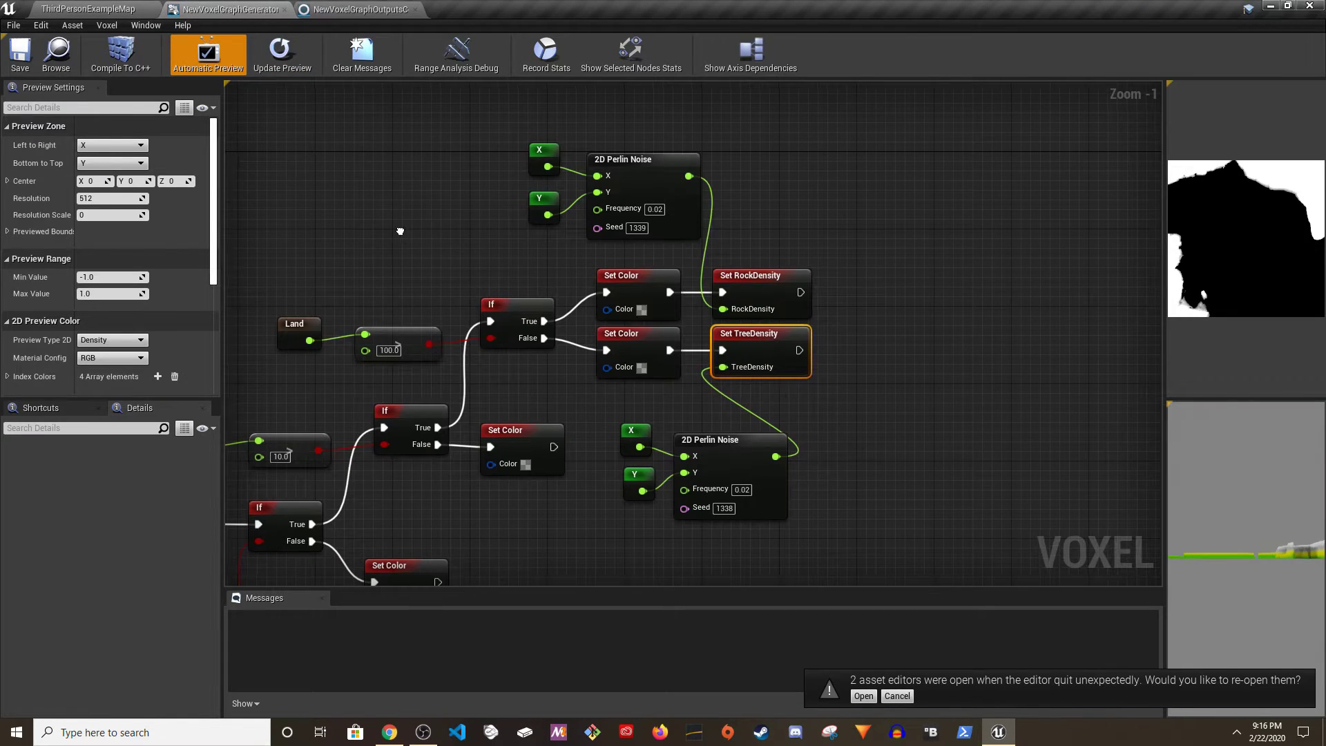
scroll(400, 231, down, 3)
mouse_move(373, 345)
right_down()
mouse_move(673, 396)
mouse_move(549, 431)
mouse_move(262, 372)
right_up()
scroll(672, 396, up, 3)
scroll(587, 415, up, 2)
scroll(588, 415, up, 1)
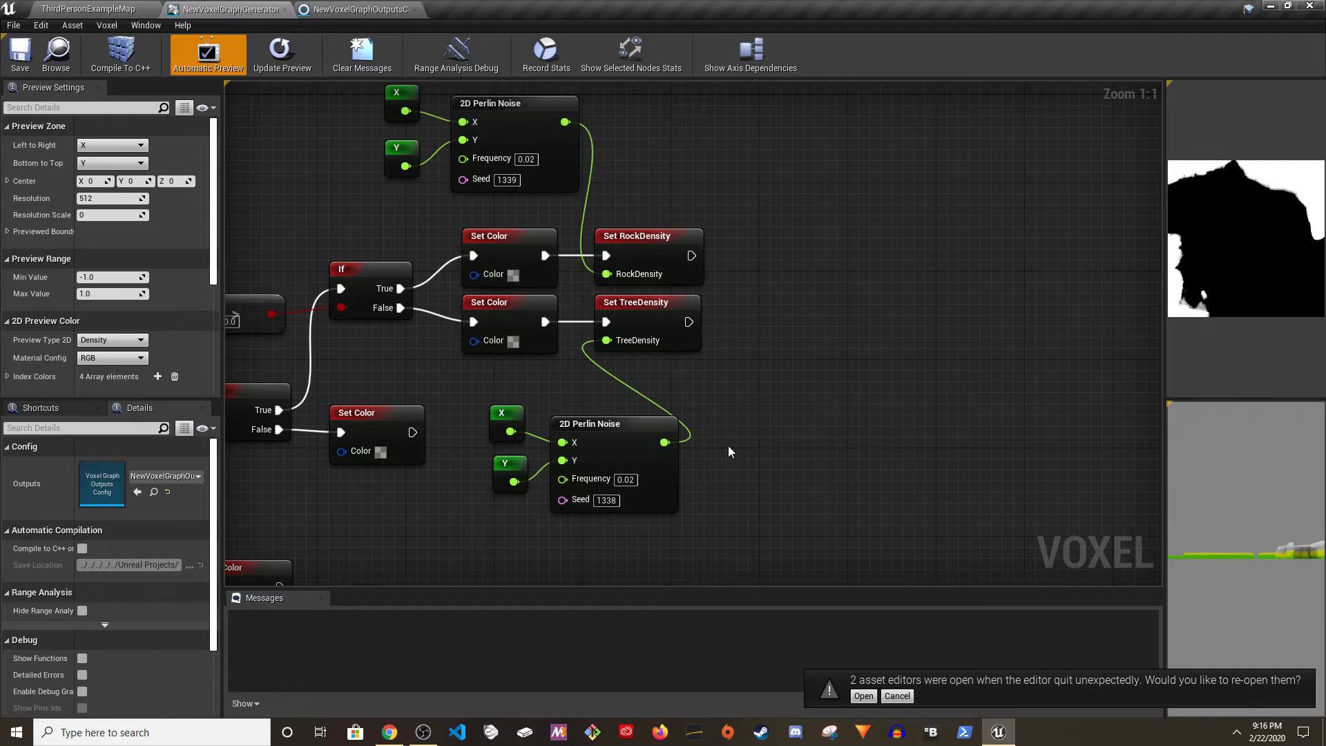
drag(736, 449, 735, 443)
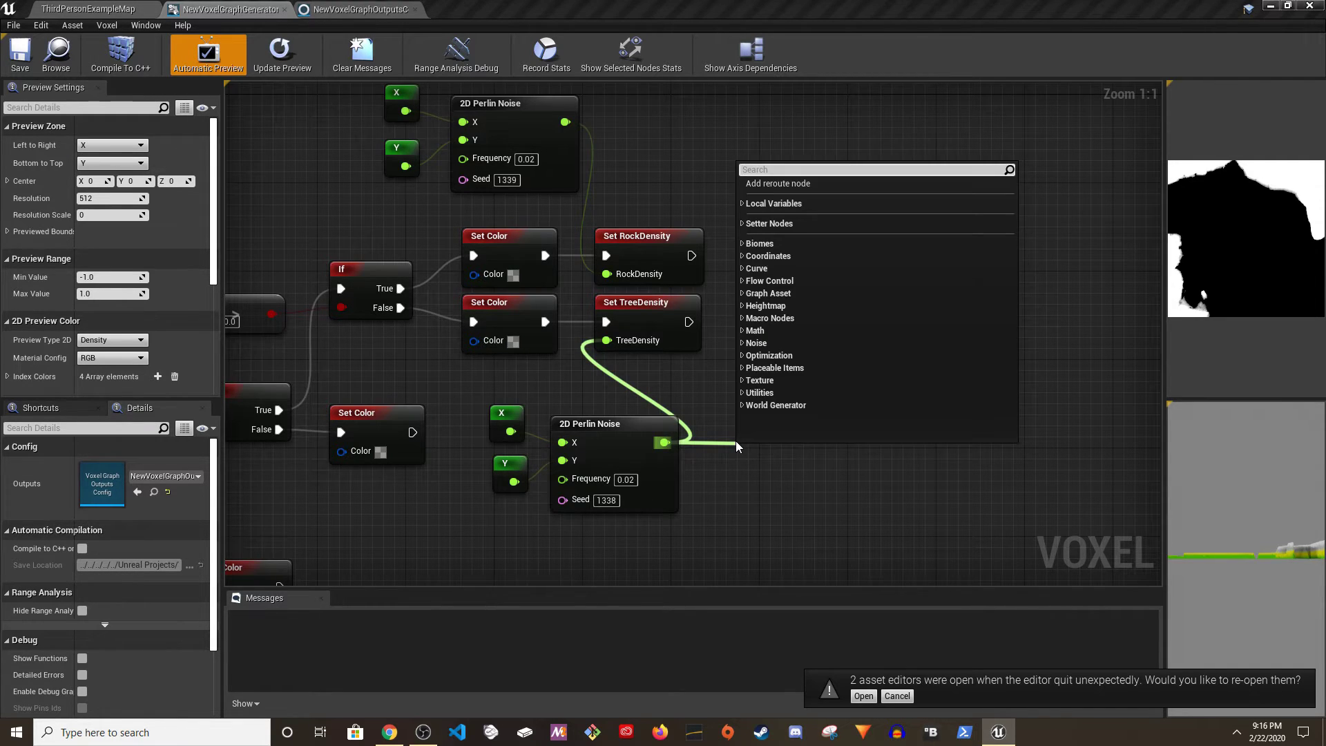
text(*)
click(785, 220)
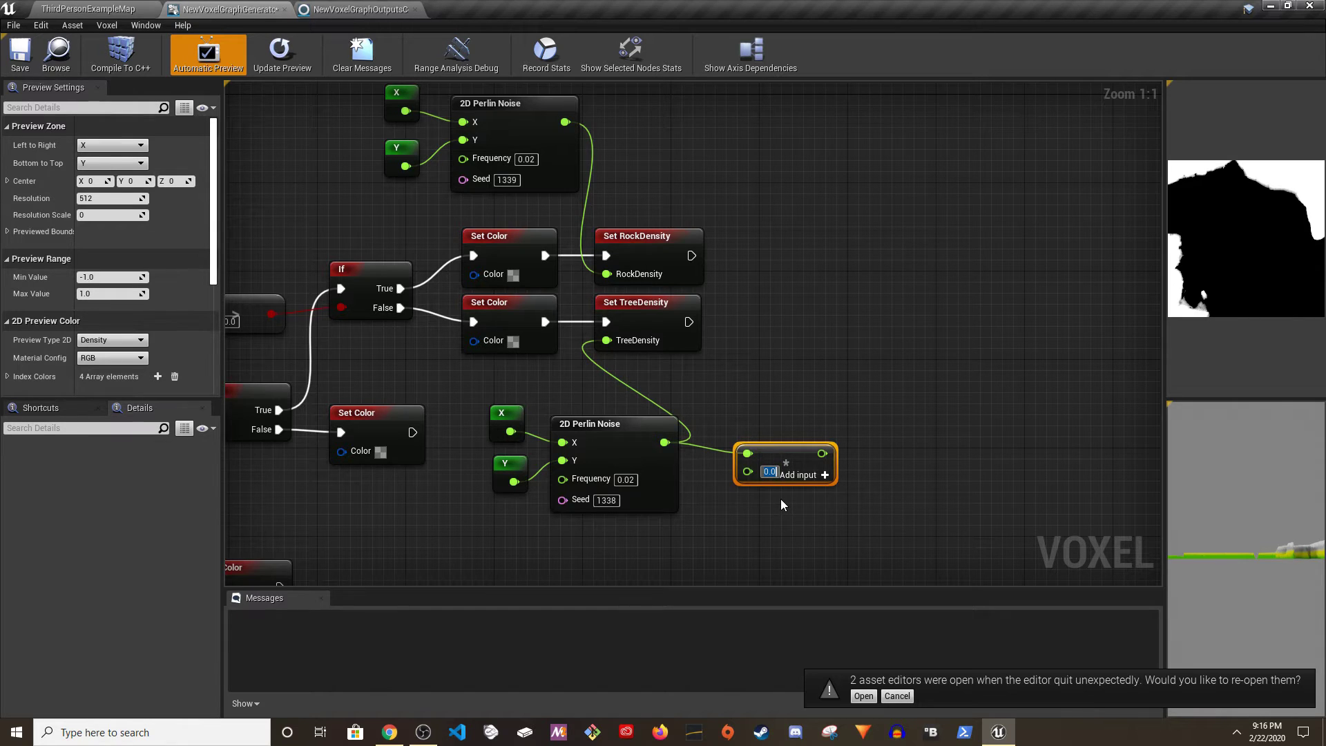
drag(822, 453, 743, 410)
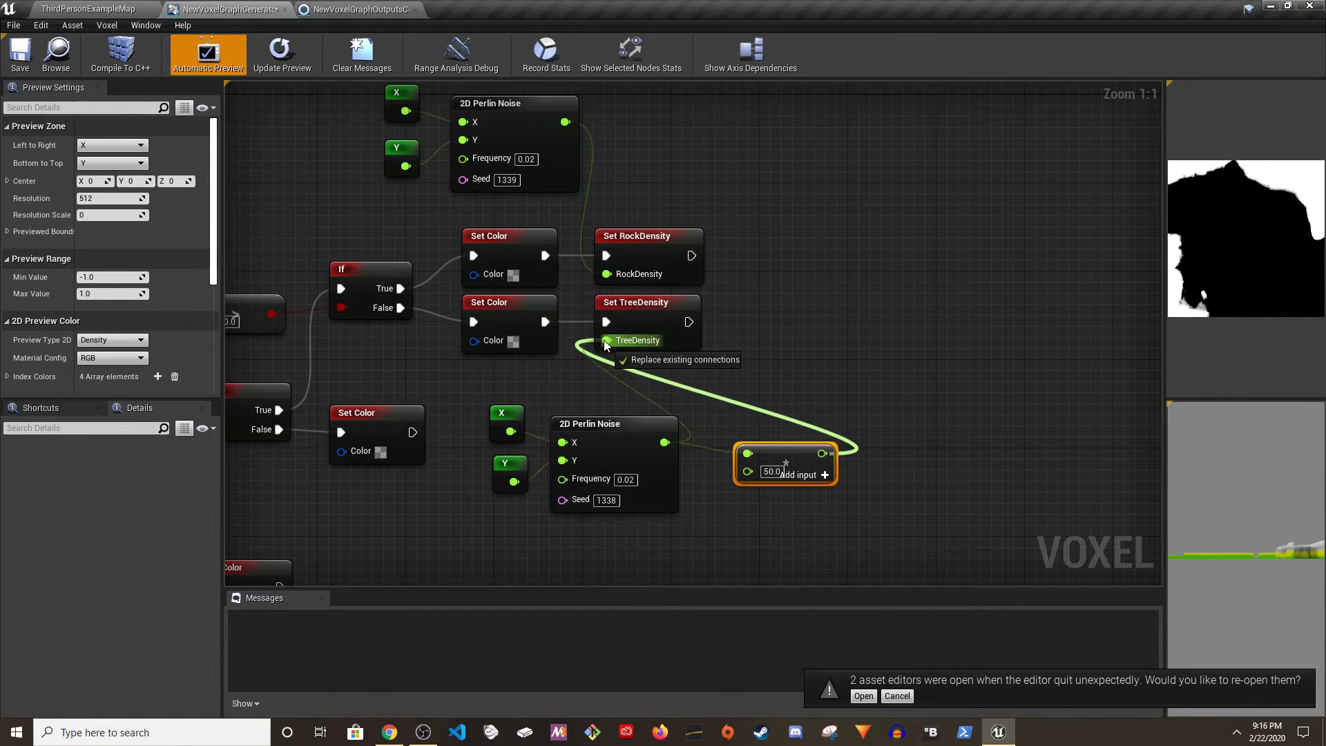
- Run a quick play test, then fly the camera over the tree-covered slopes
click(88, 9)
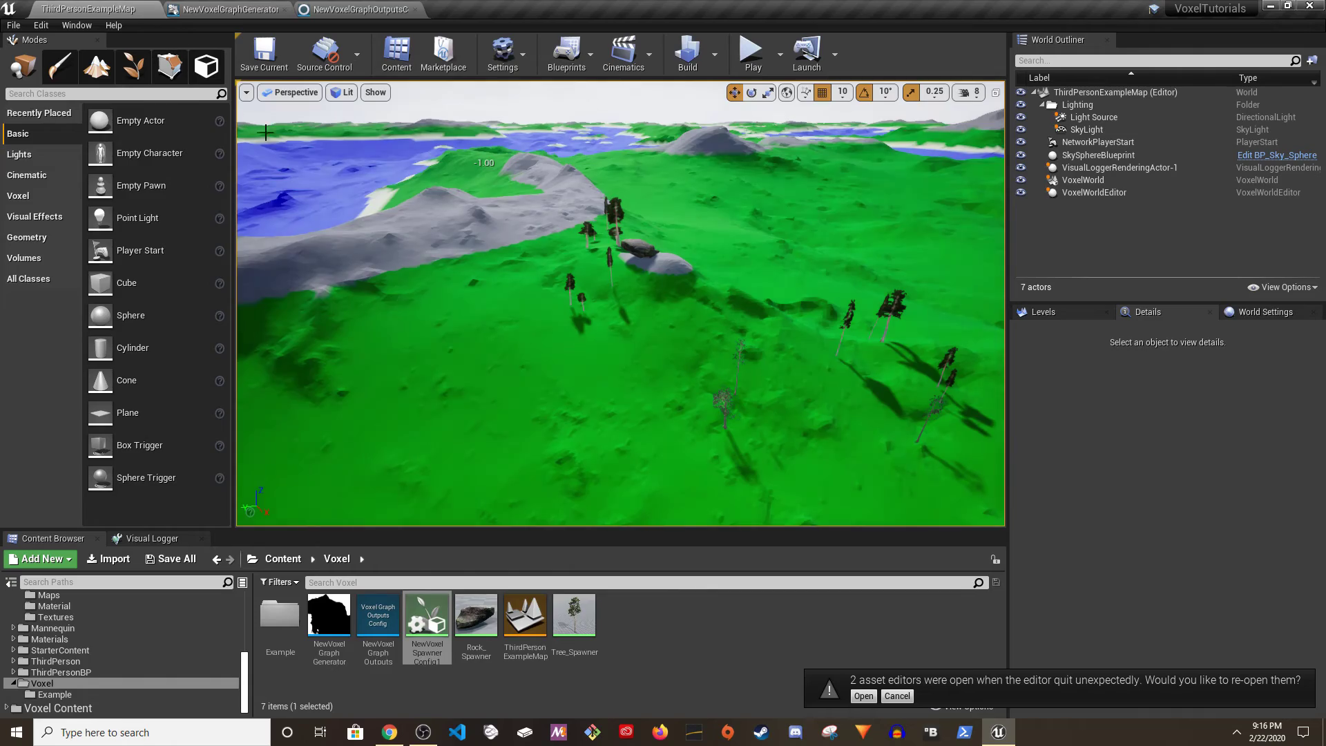
click(751, 52)
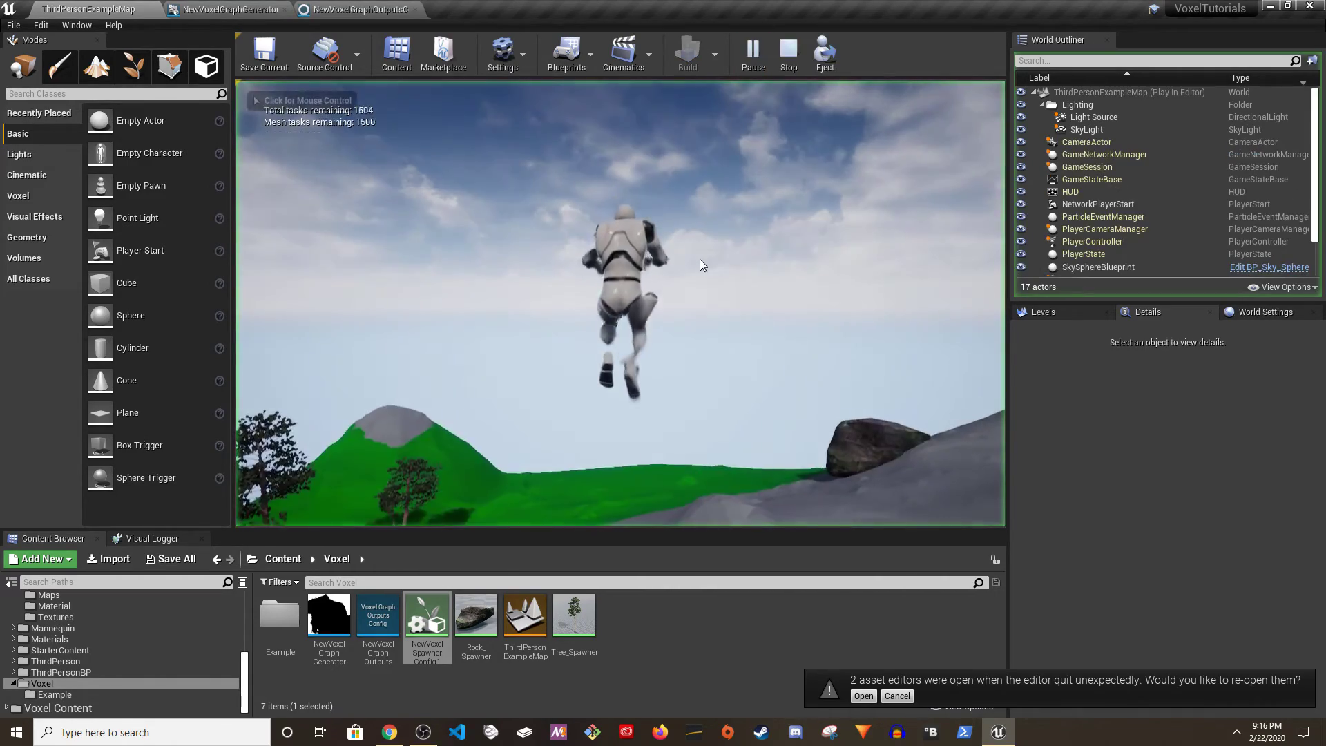
key(Escape)
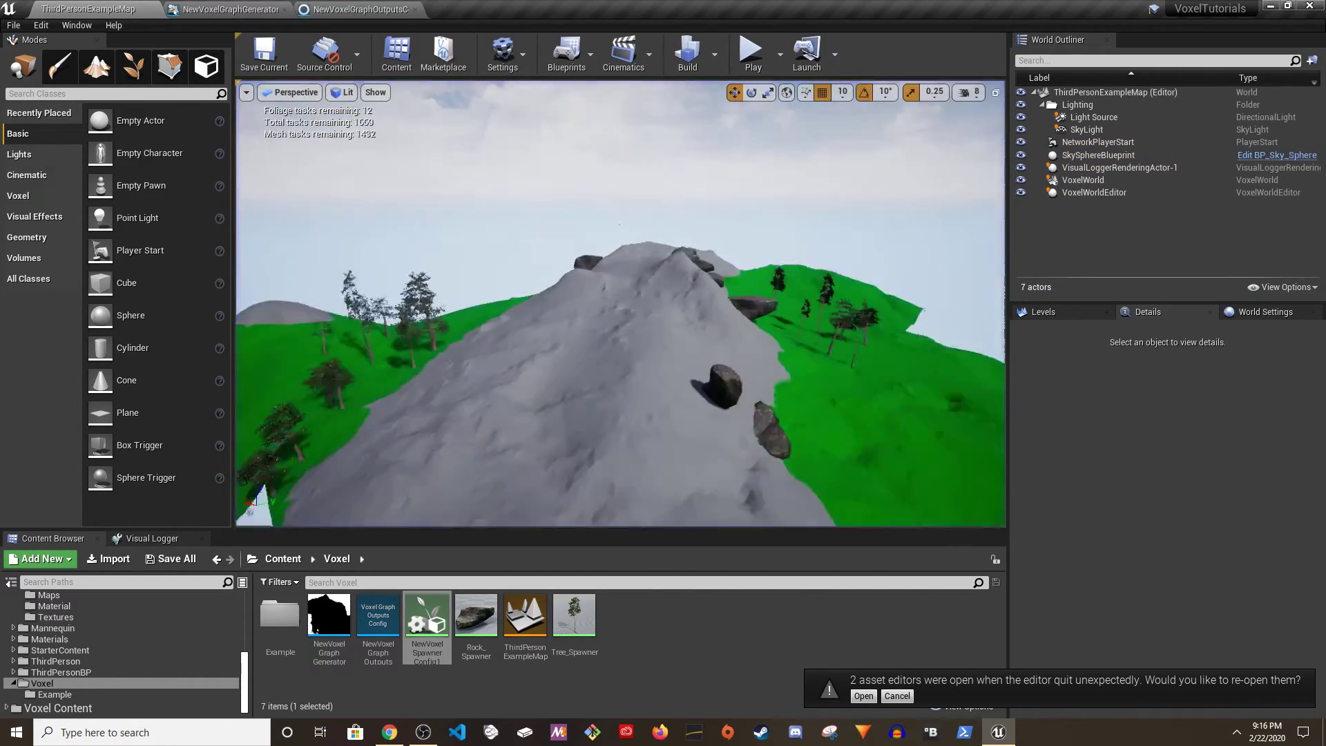
right_drag(620, 303, 620, 304)
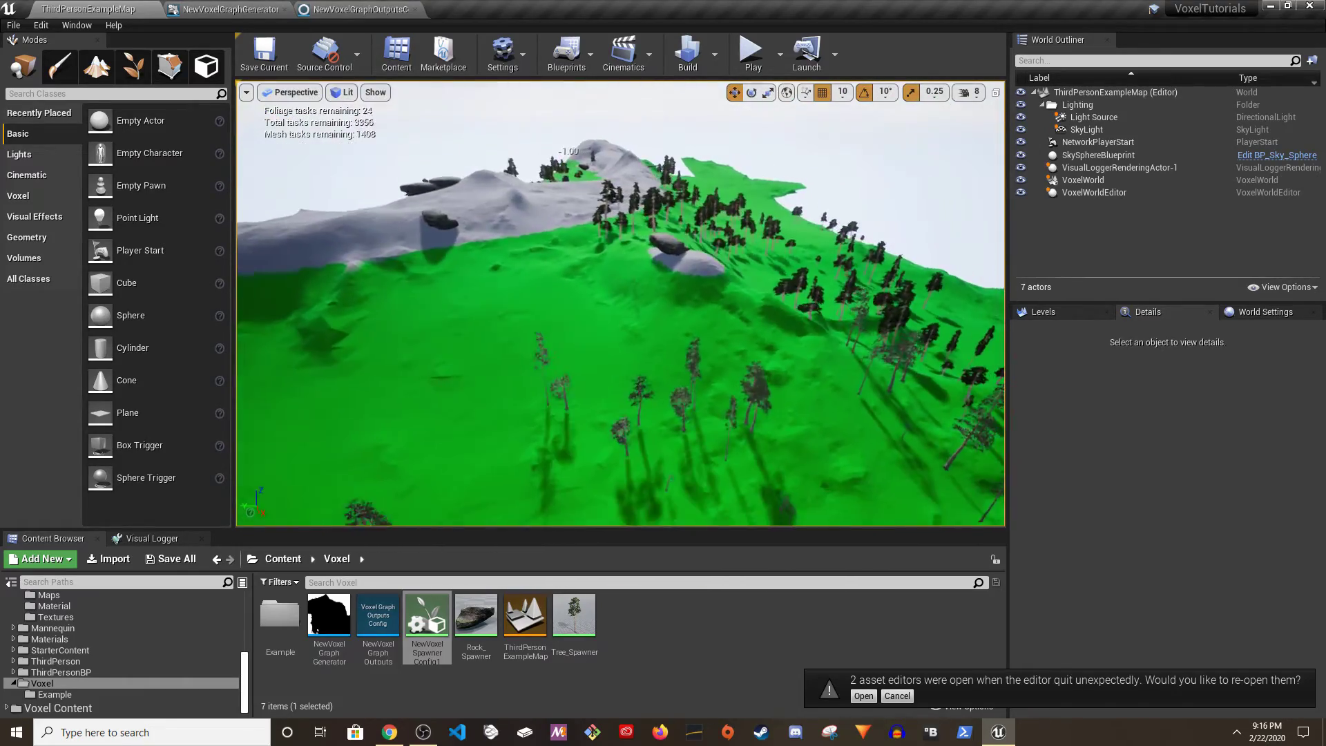
right_drag(485, 339, 485, 340)
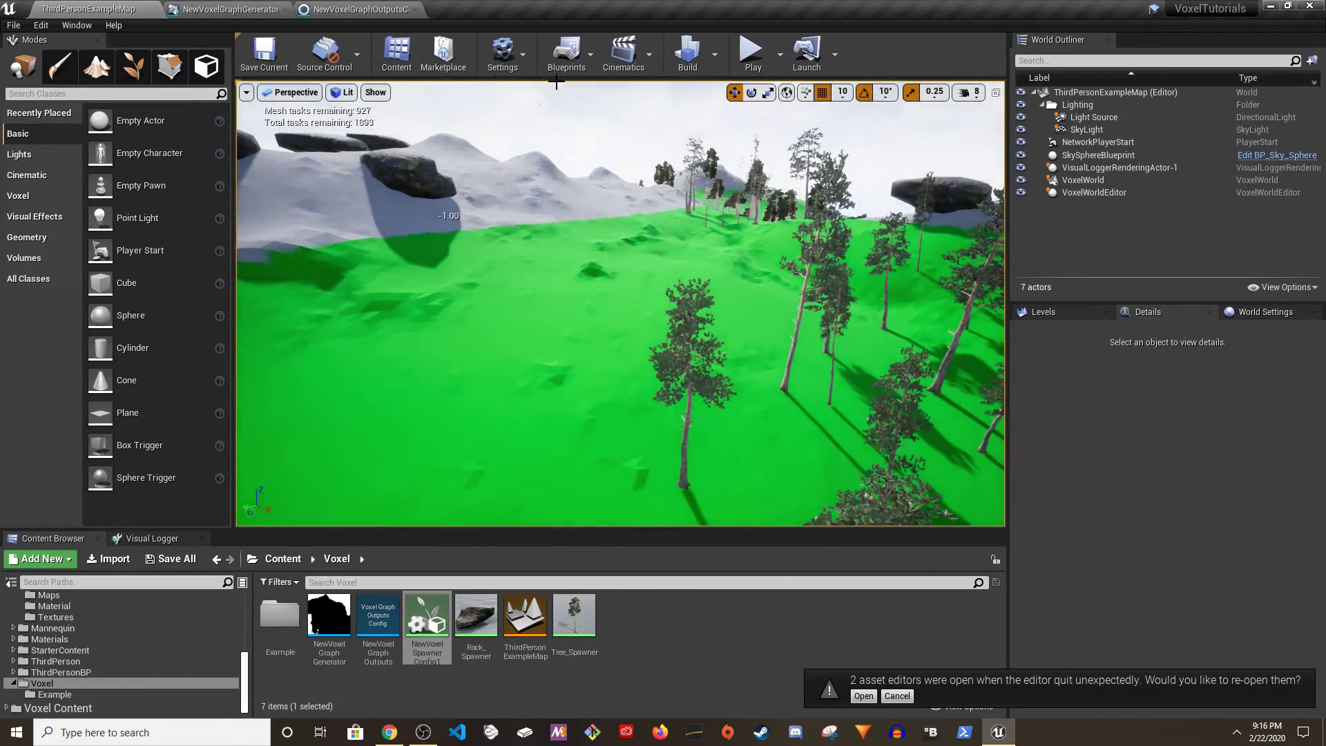
- Play-test again in full window across the tree-dense green hills
click(753, 54)
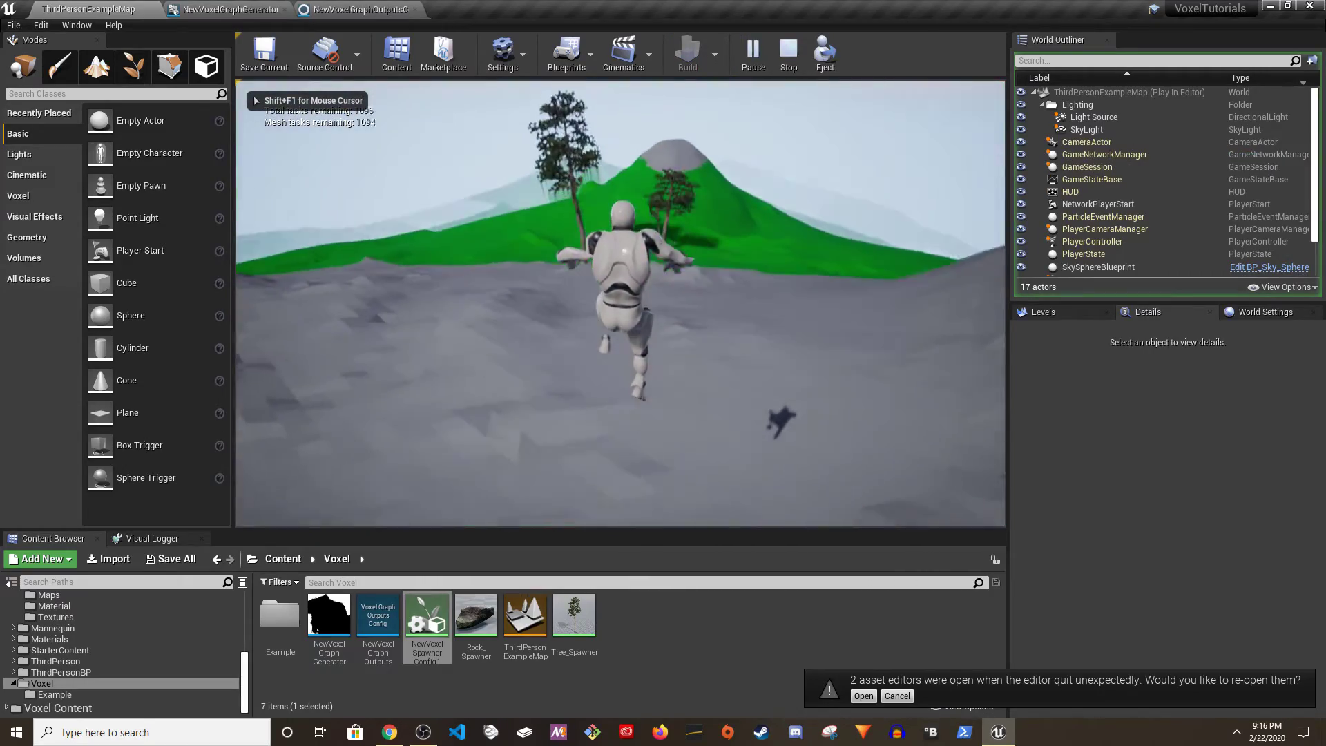
key(F11)
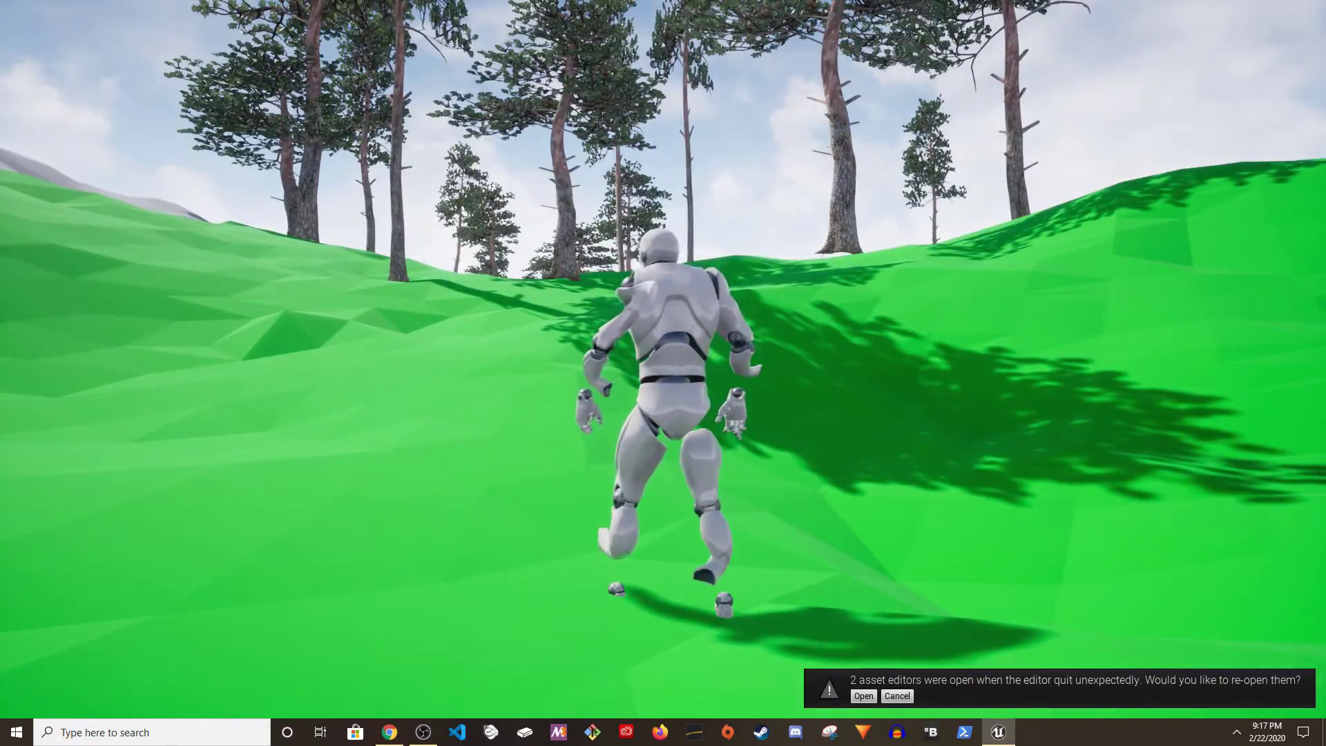
key(Escape)
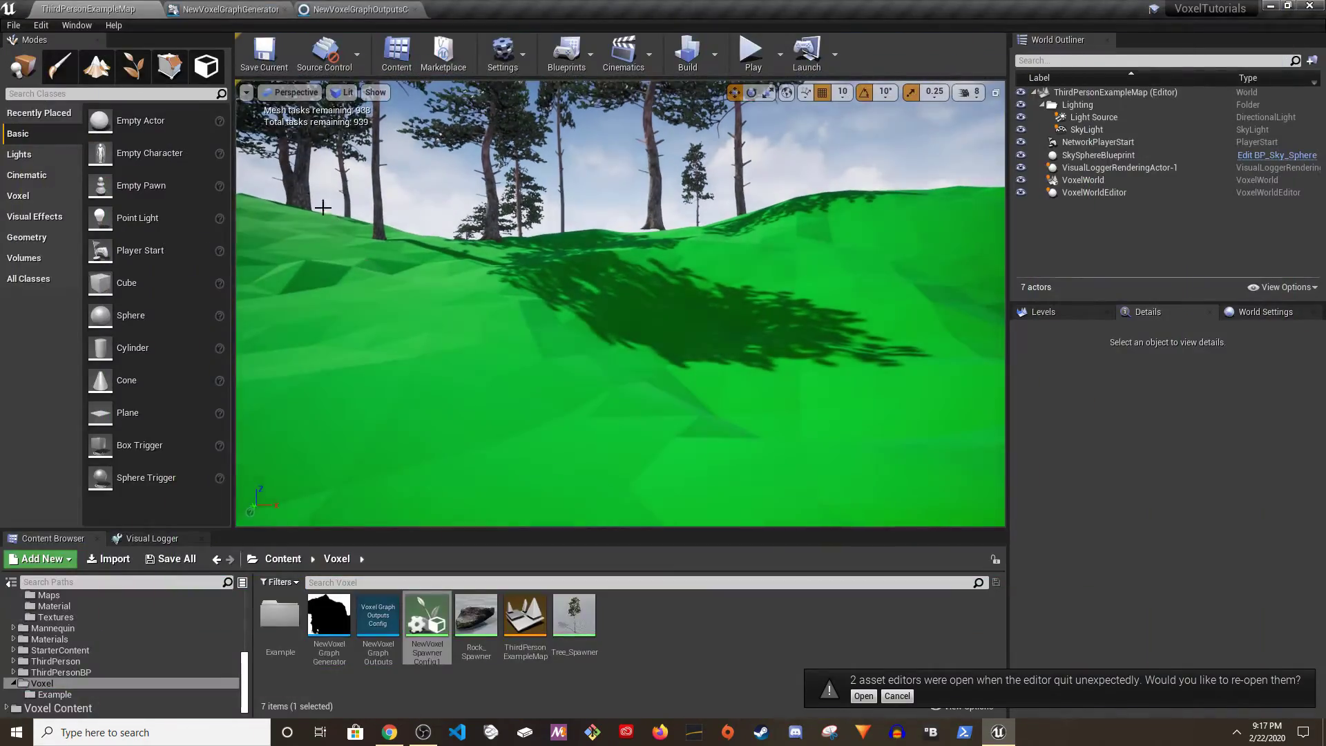
click(243, 6)
- Set the spawner config Chunk Size to 64 and return to ThirdPersonExampleMap
scroll(330, 192, down, 2)
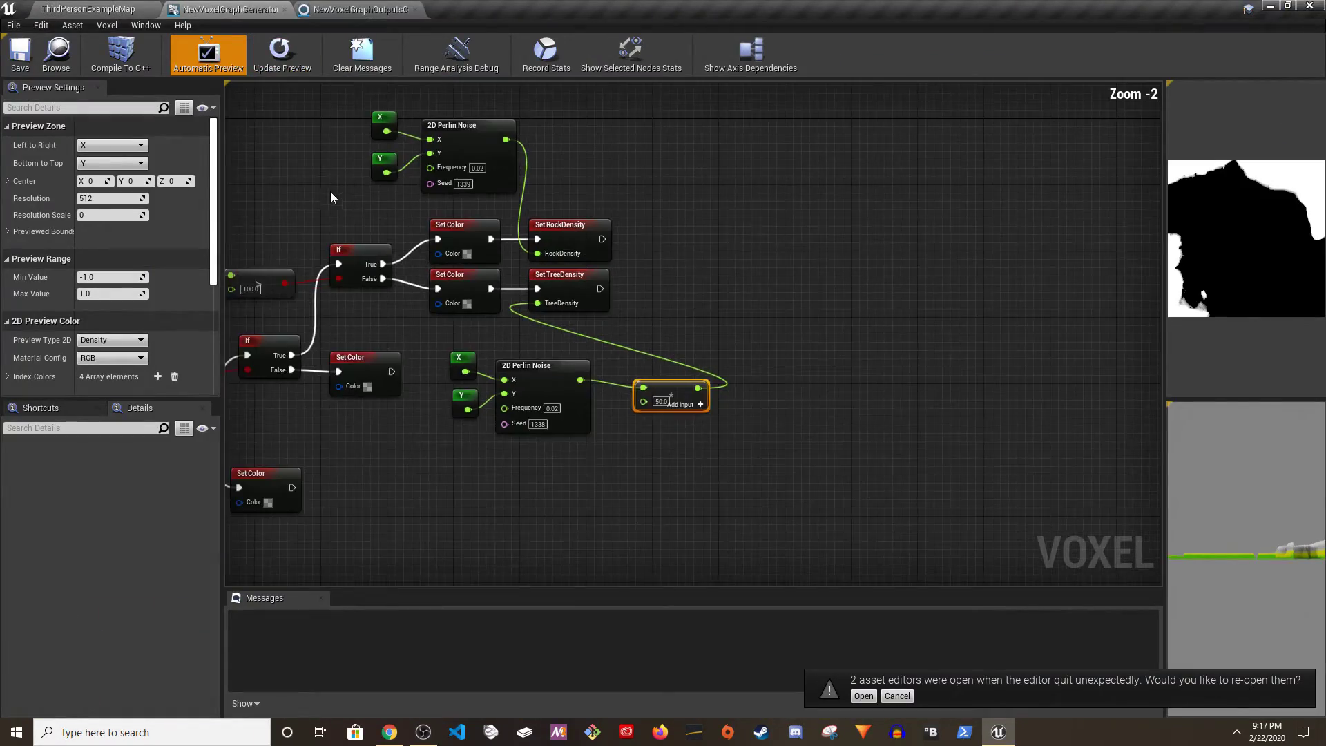
right_drag(330, 192, 432, 222)
click(104, 9)
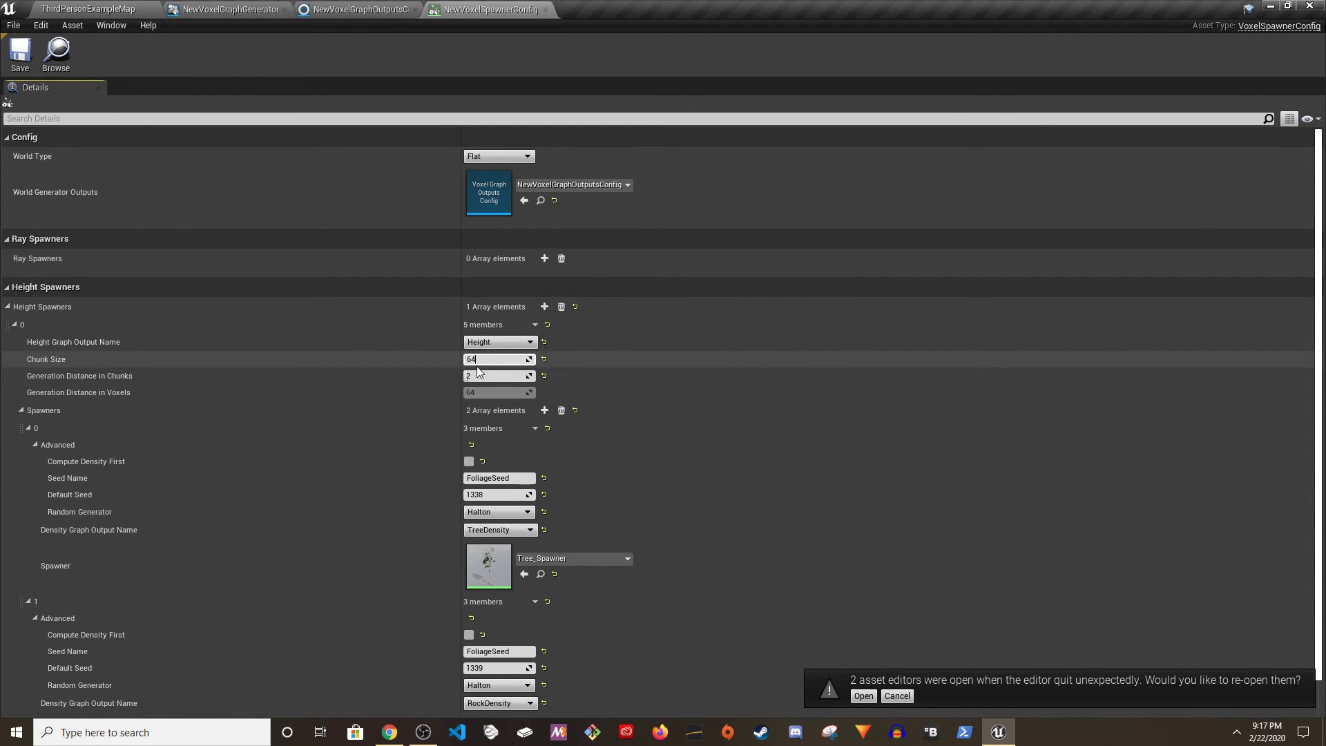
click(83, 7)
- Start a full-window play test to check rocks on grey ground and trees on grass
click(738, 64)
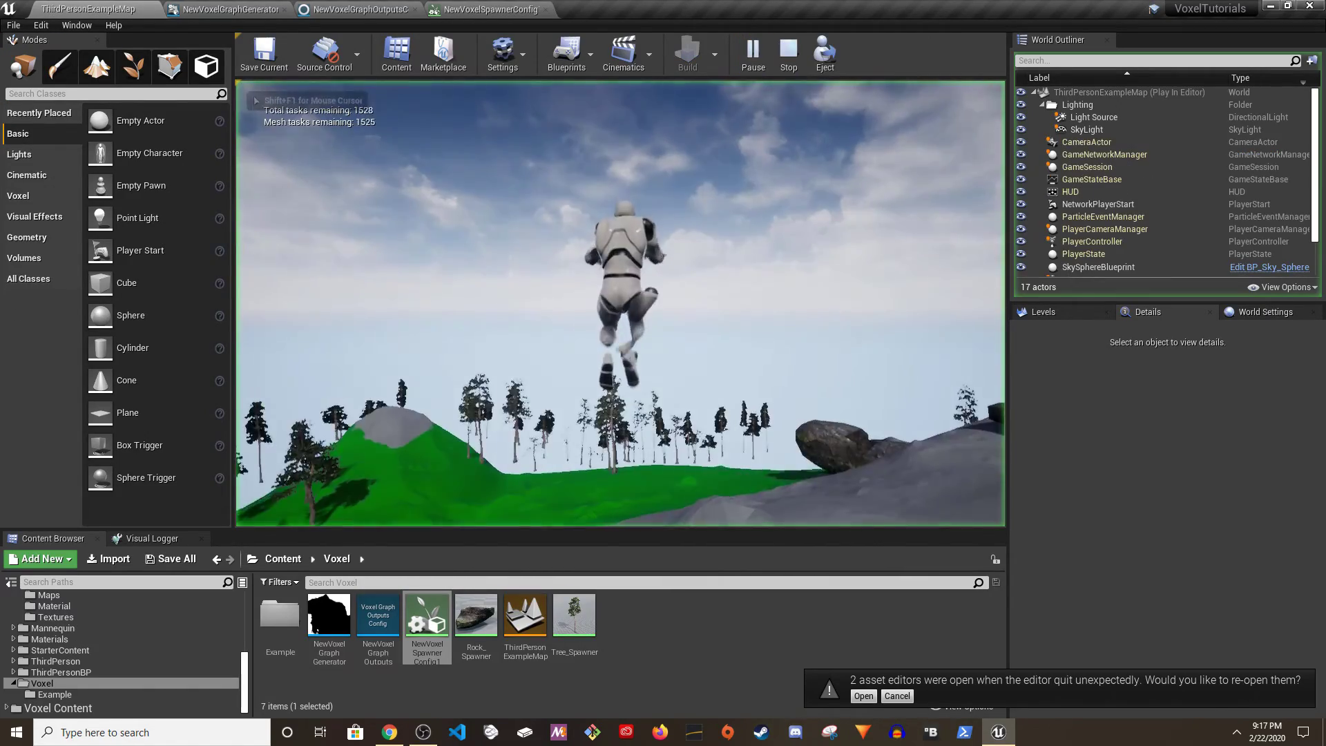
key(F11)
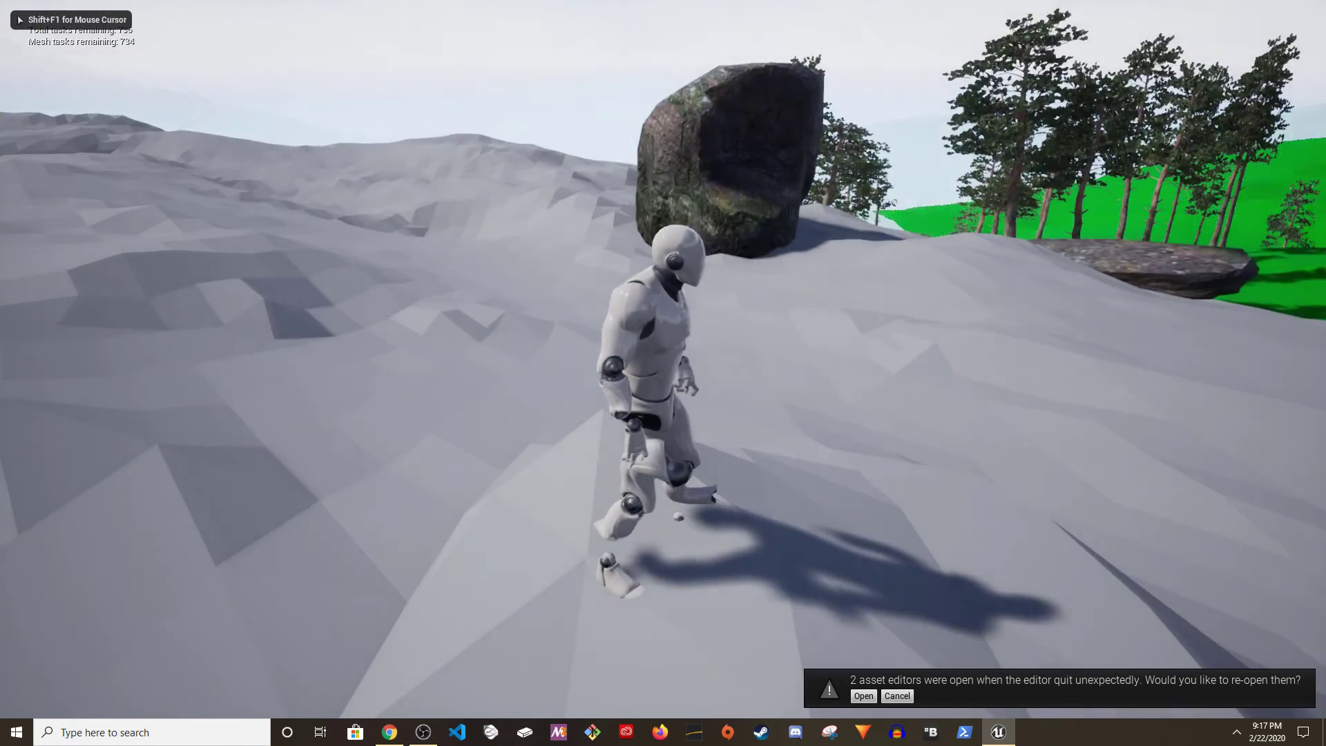